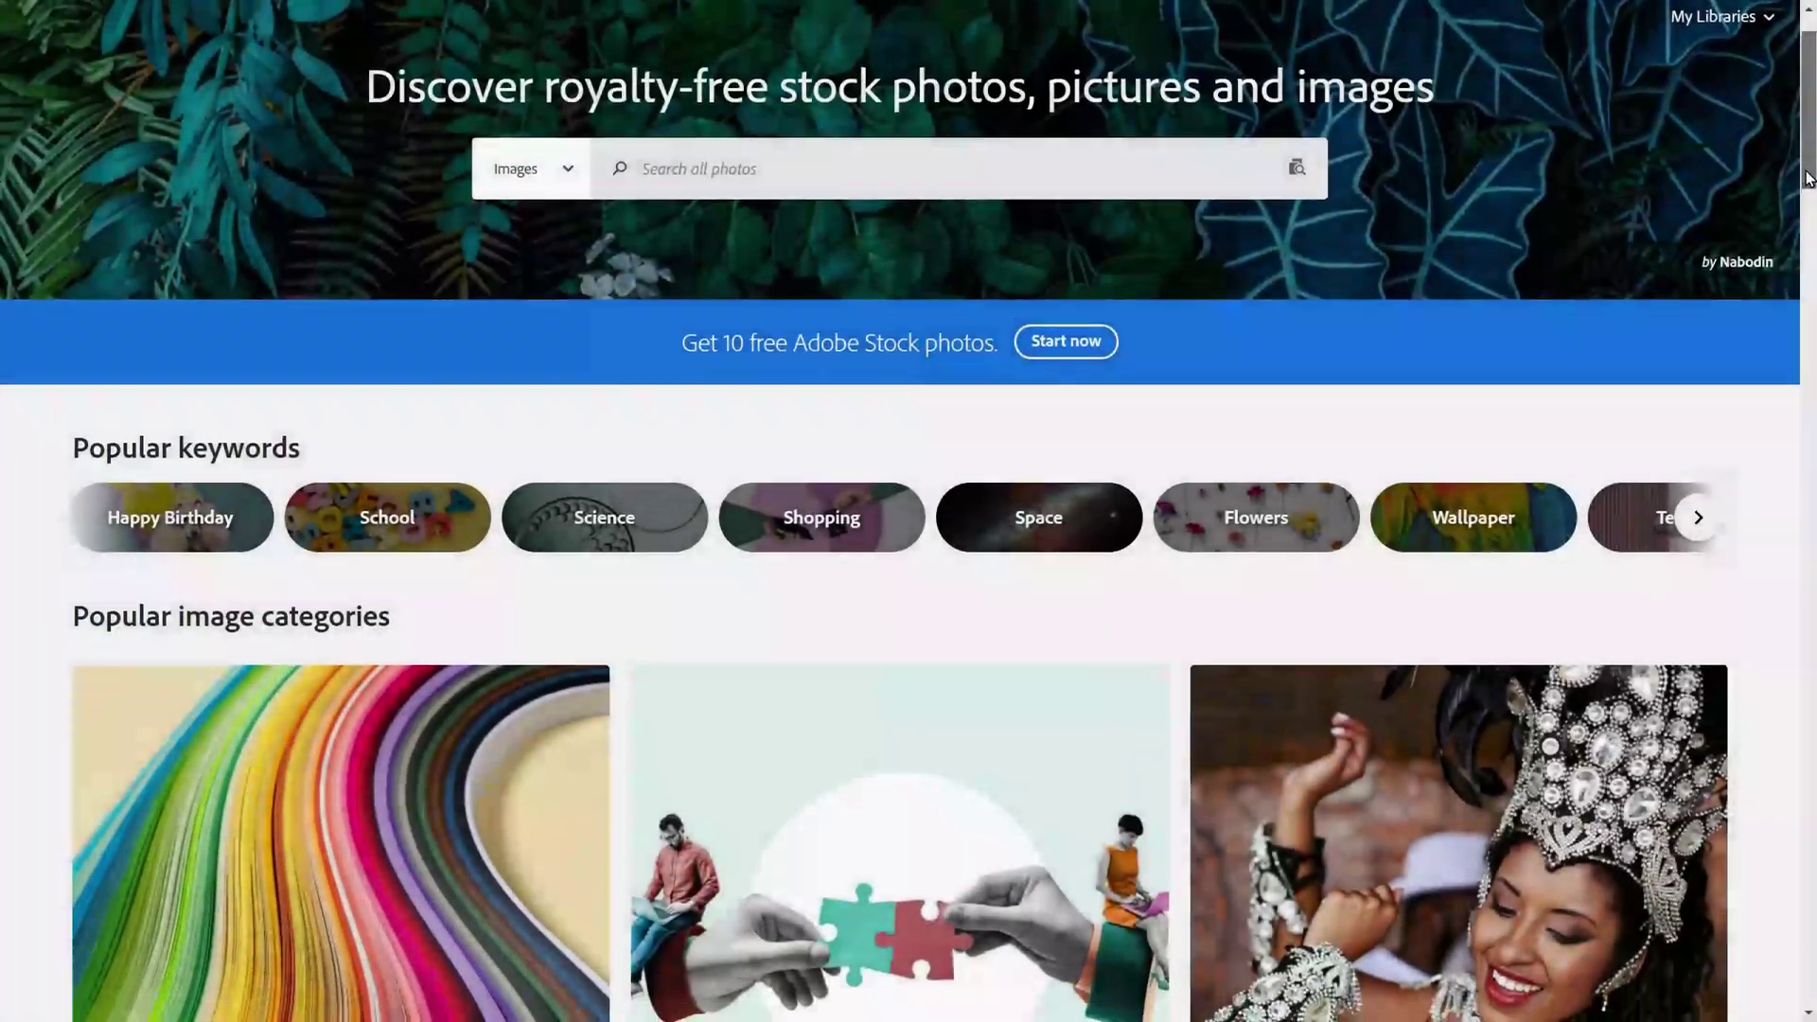
Crop-extend the mother-and-baby canvas with white space to the right and below, then switch to Lasso.
{"action": "left_click_drag", "start_coordinate": [1807, 177], "coordinate": [1810, 998]}
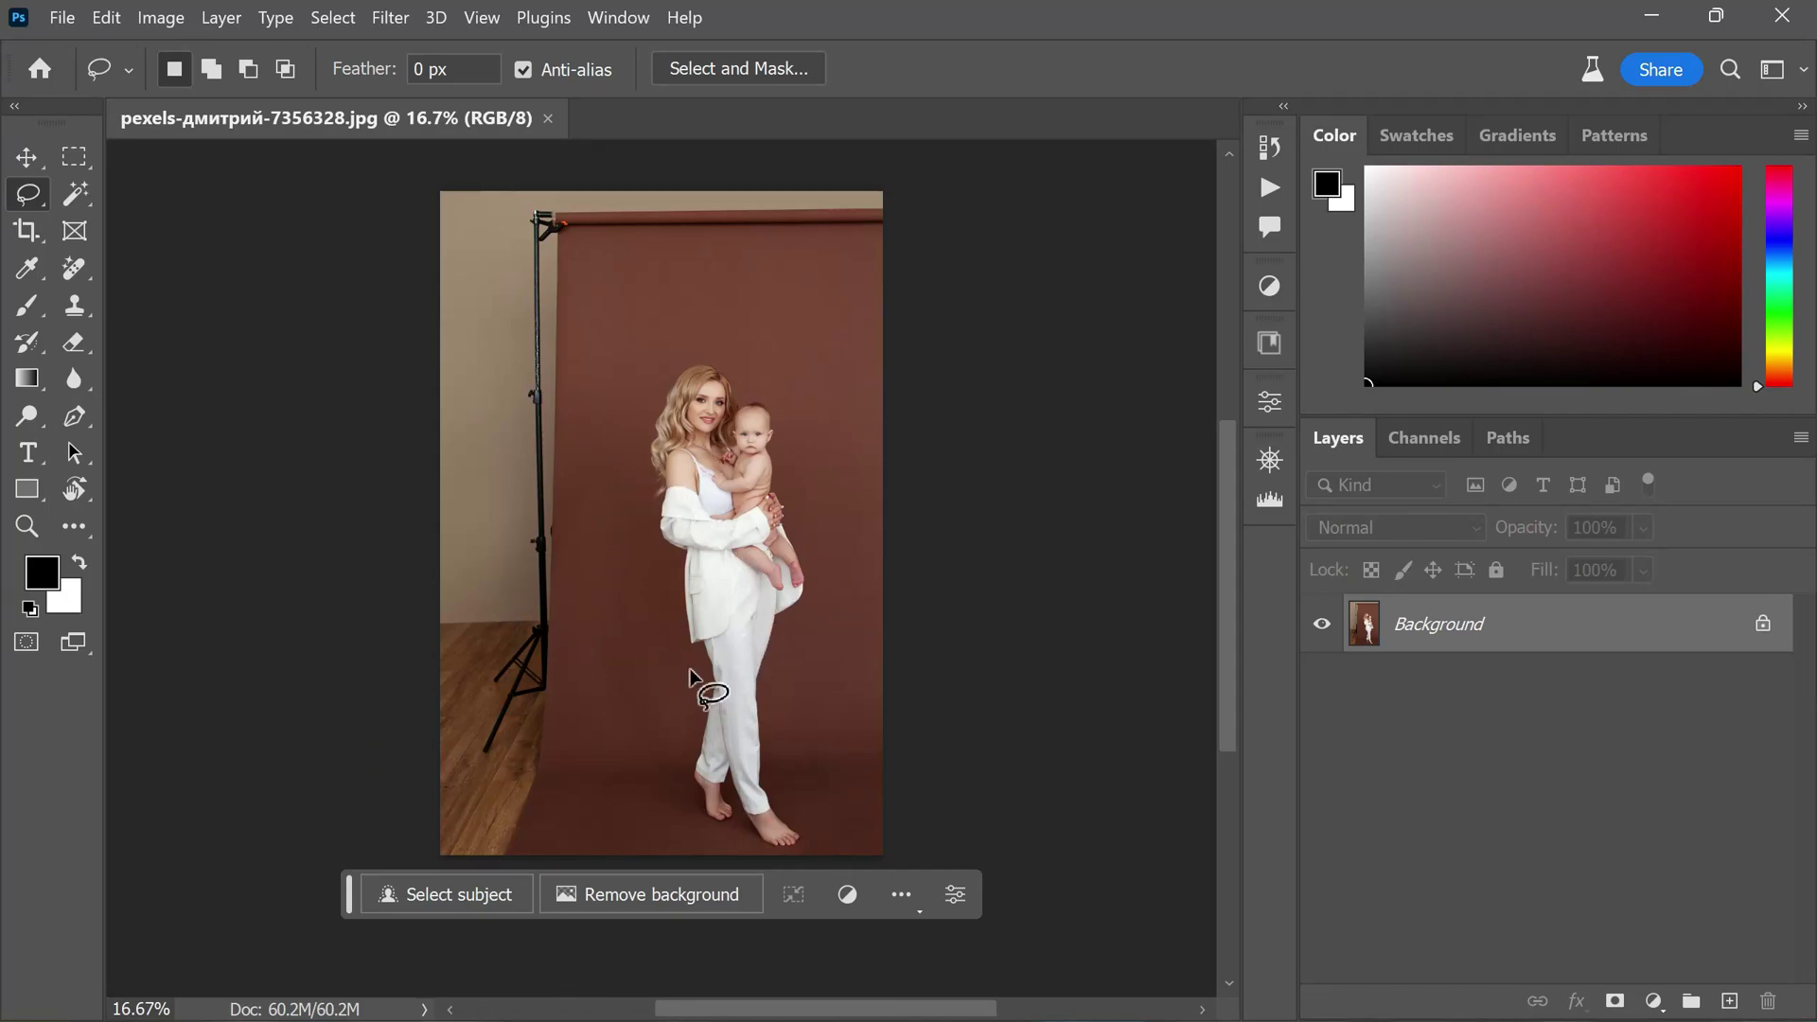
{"action": "left_click", "coordinate": [28, 241]}
{"action": "left_click_drag", "start_coordinate": [883, 545], "coordinate": [952, 566]}
{"action": "left_click_drag", "start_coordinate": [653, 851], "coordinate": [665, 886]}
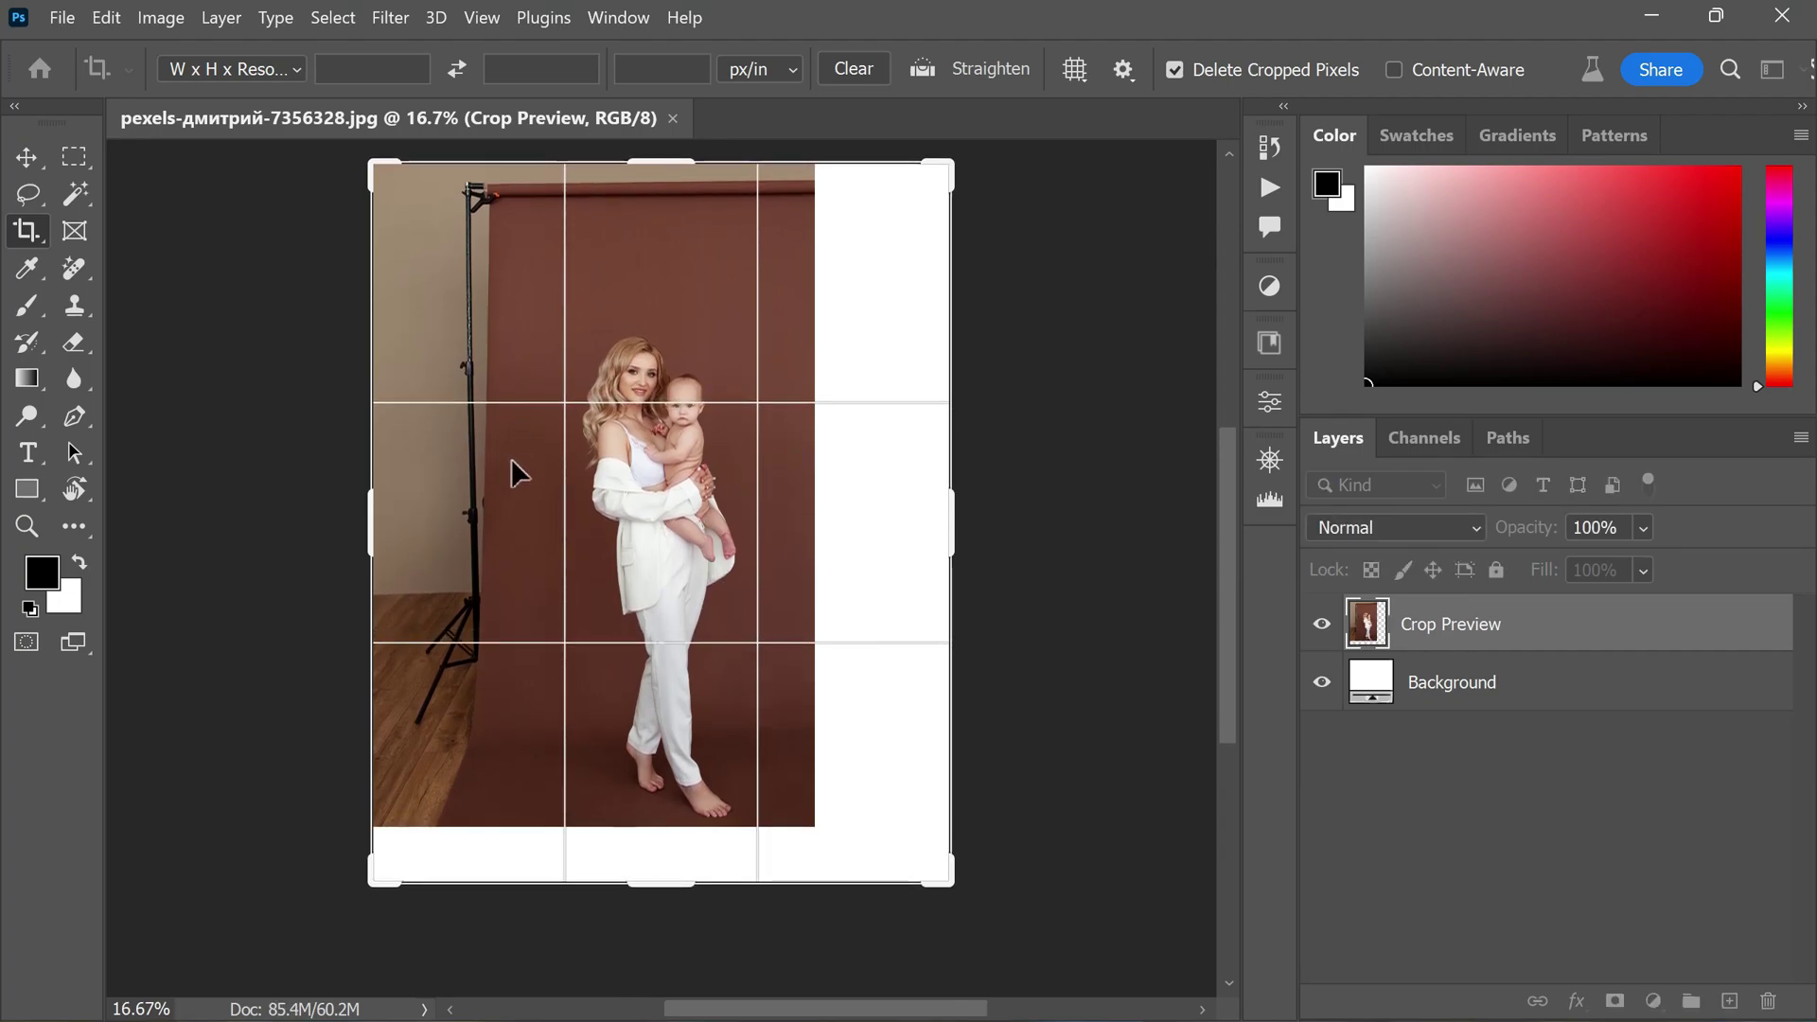
{"action": "key", "text": "Return"}
{"action": "key", "text": "l"}
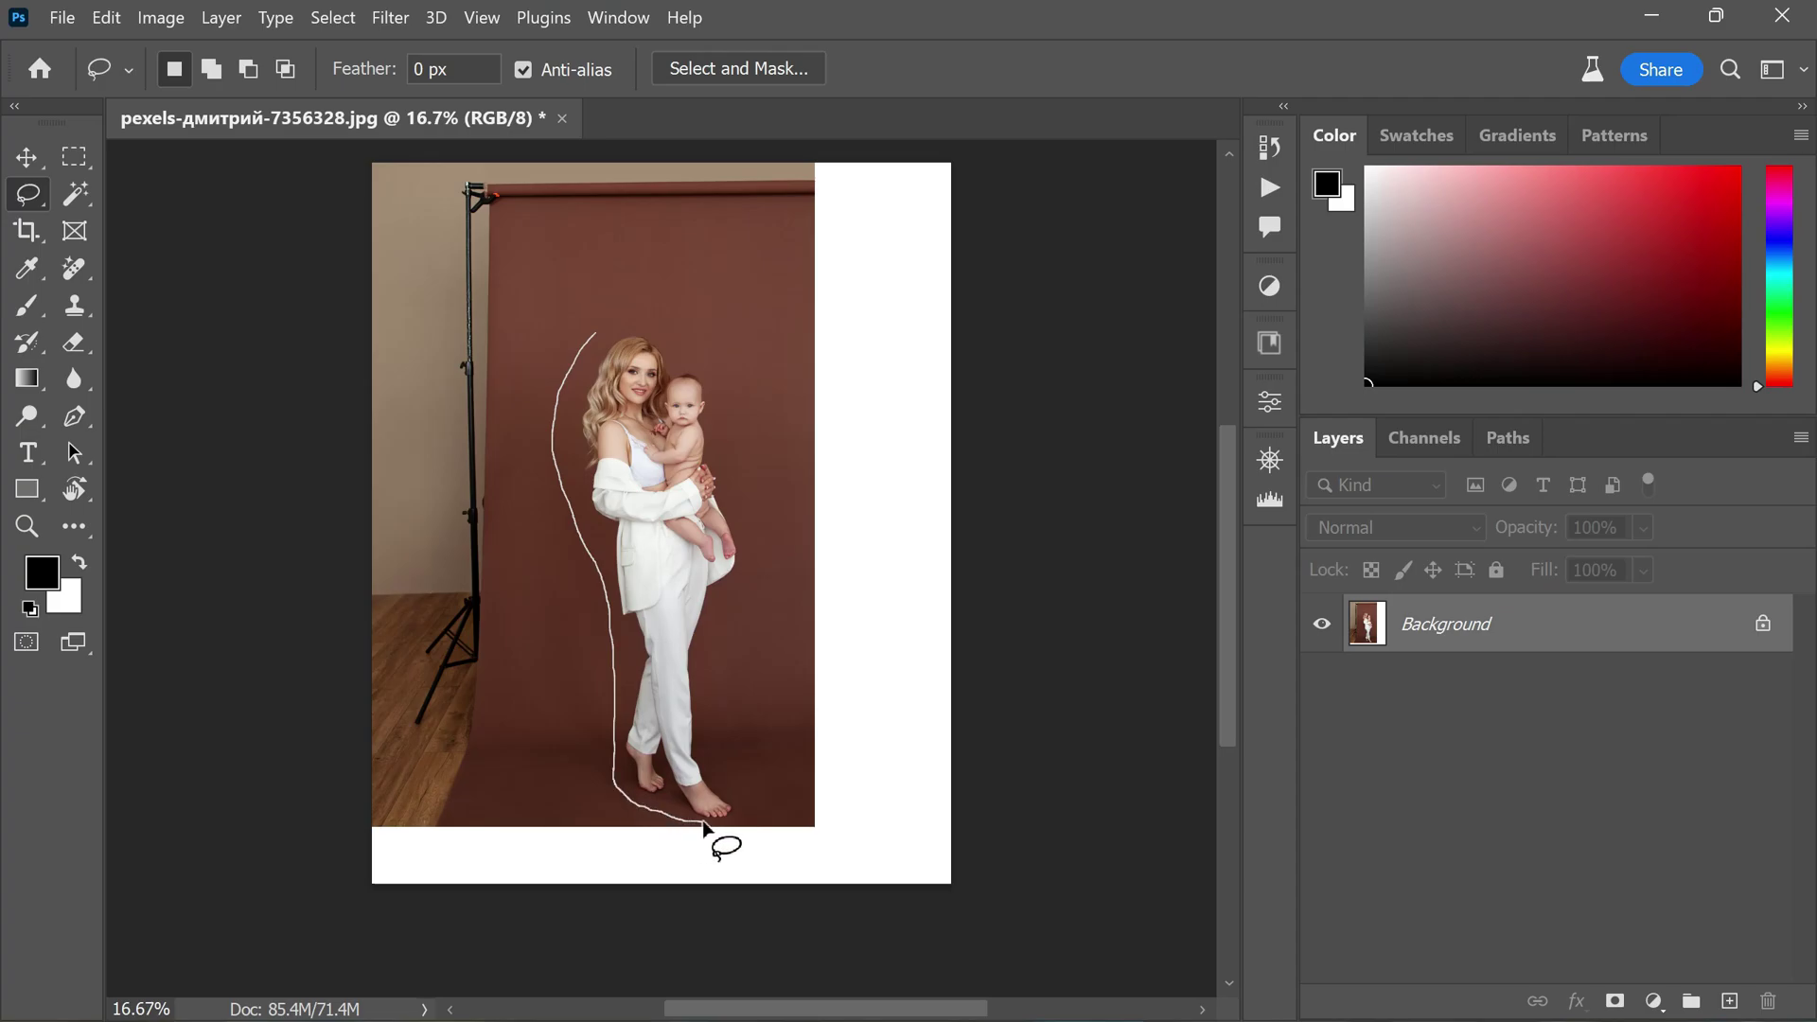
Close the lasso around mother and baby, invert it, and run Generative Fill without a prompt.
{"action": "left_click_drag", "start_coordinate": [588, 345], "coordinate": [590, 352]}
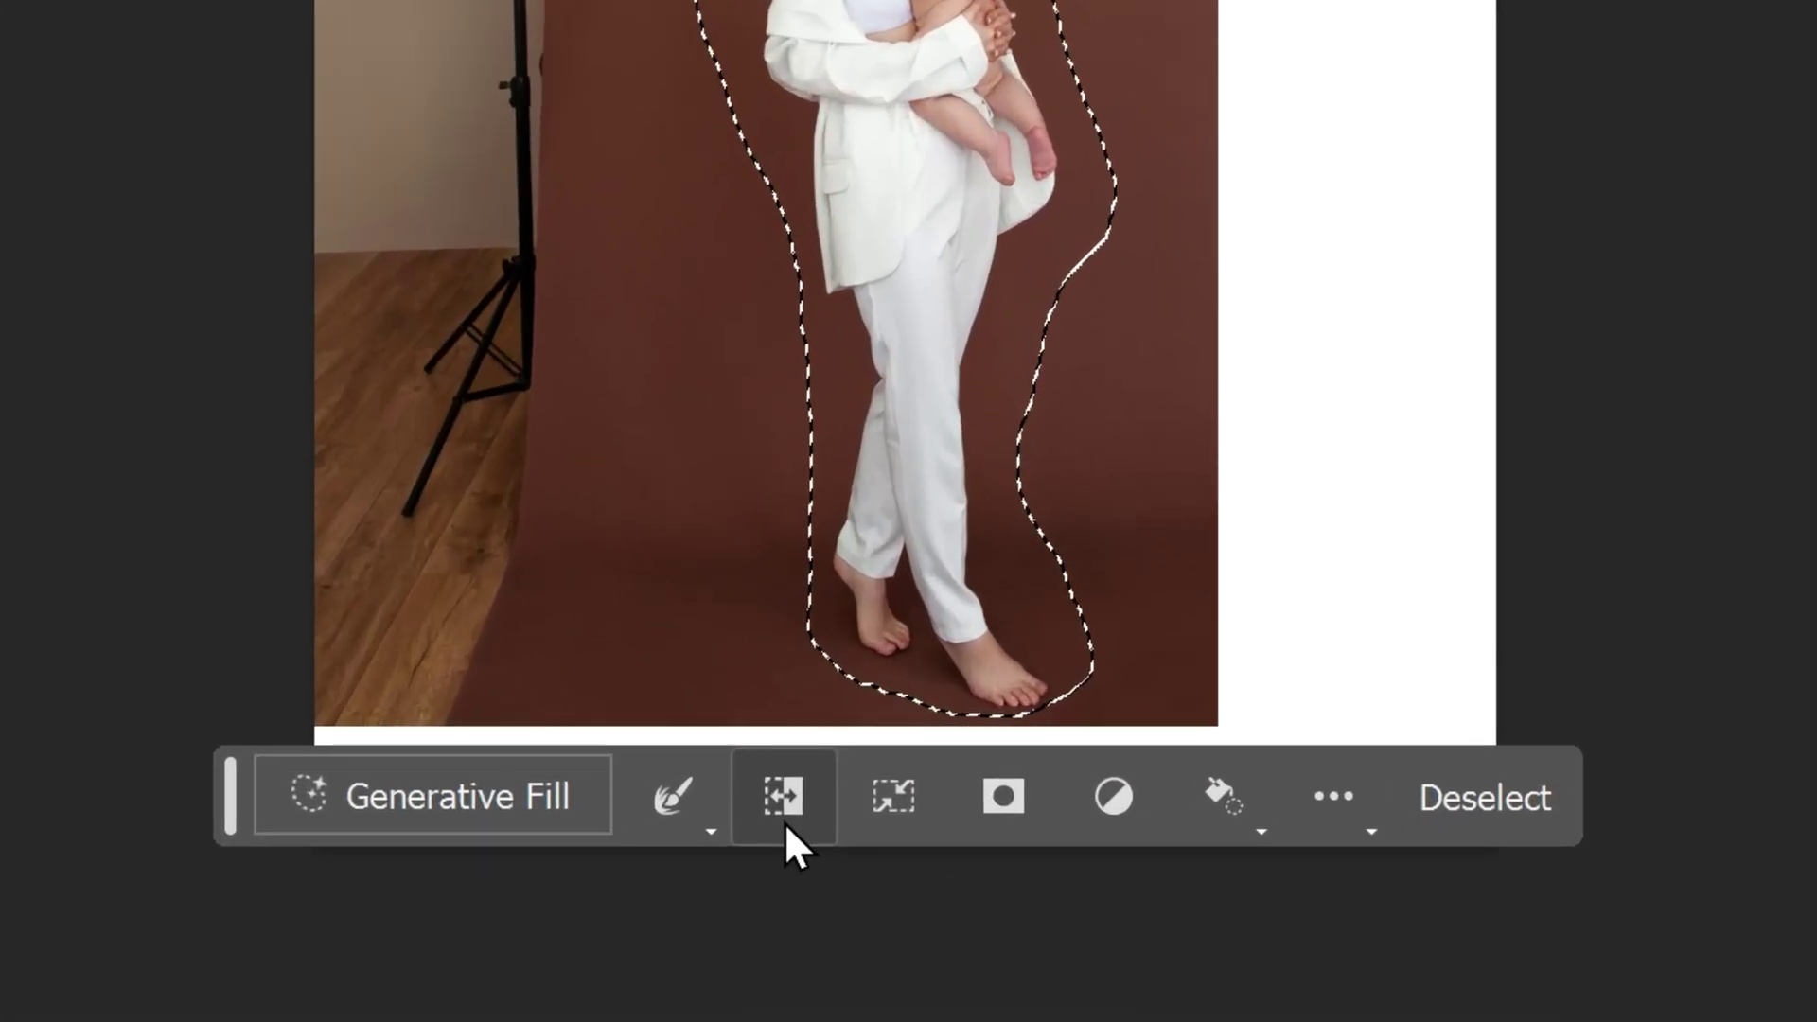
{"action": "left_click", "coordinate": [784, 822]}
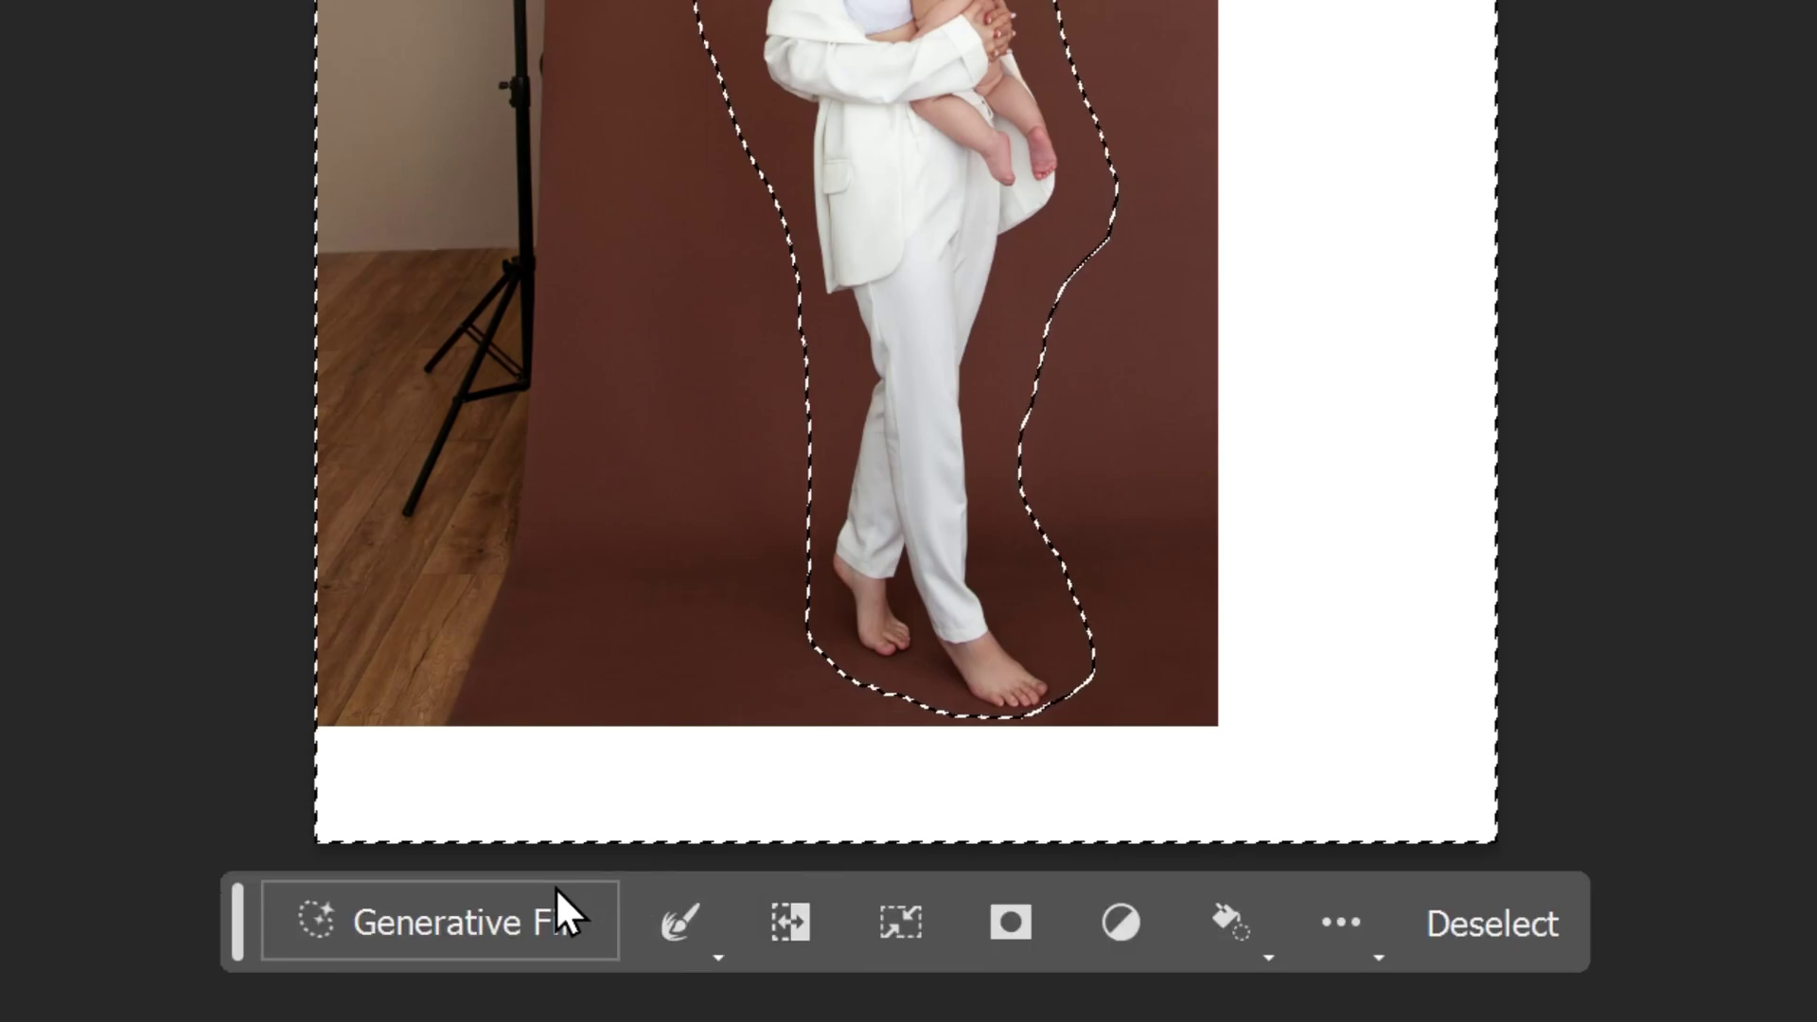
{"action": "left_click", "coordinate": [522, 906]}
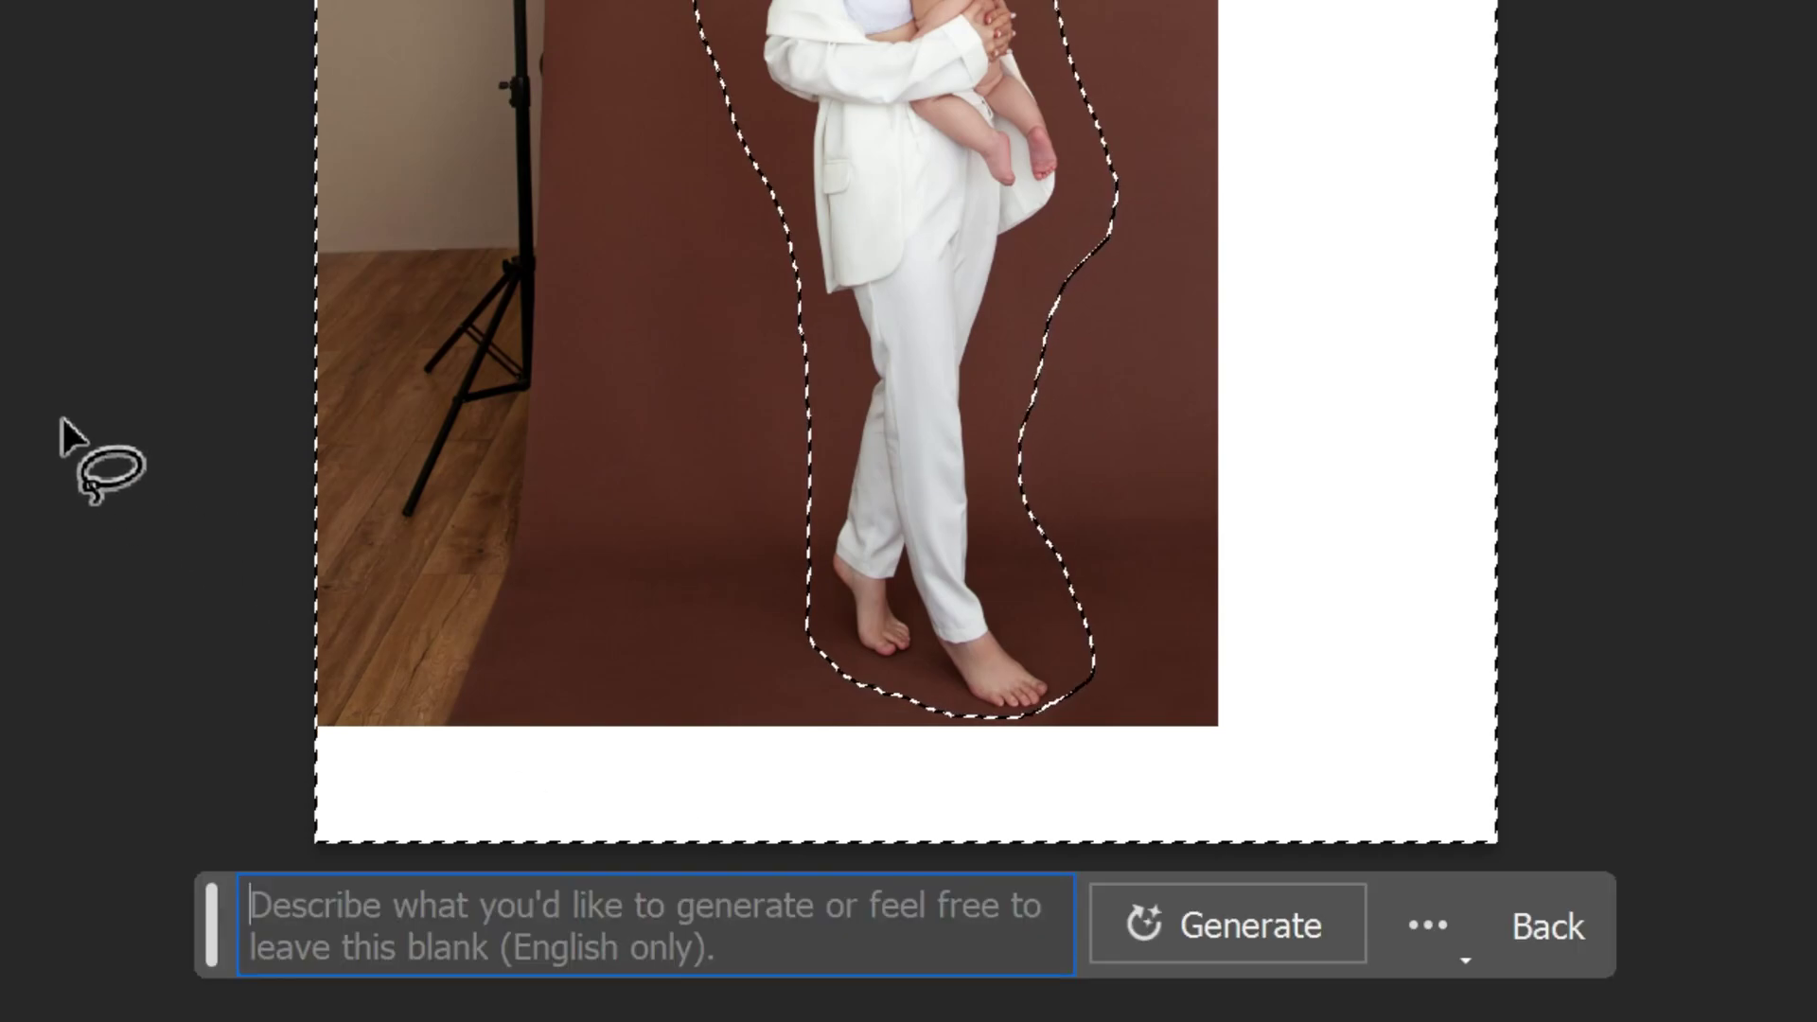
{"action": "left_click", "coordinate": [1230, 925]}
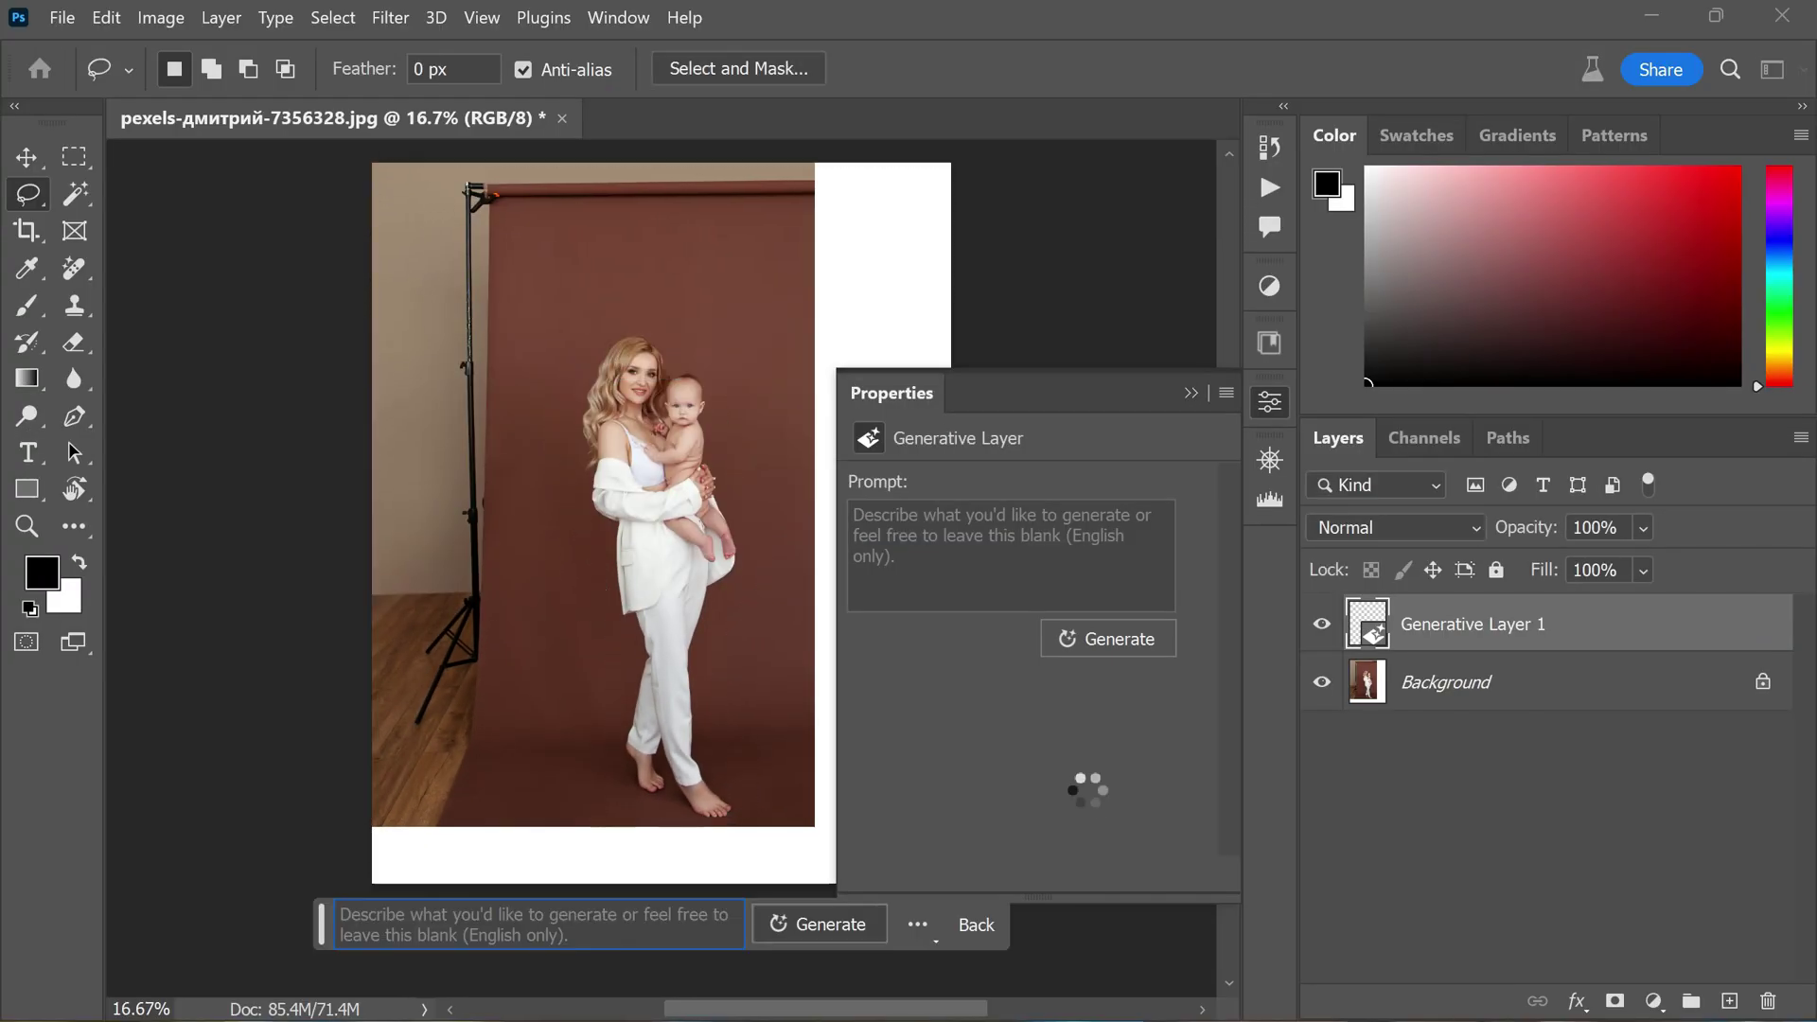
Compare the three backdrop variations and keep the first one.
{"action": "scroll", "coordinate": [750, 580], "scroll_direction": "right", "scroll_amount": 3}
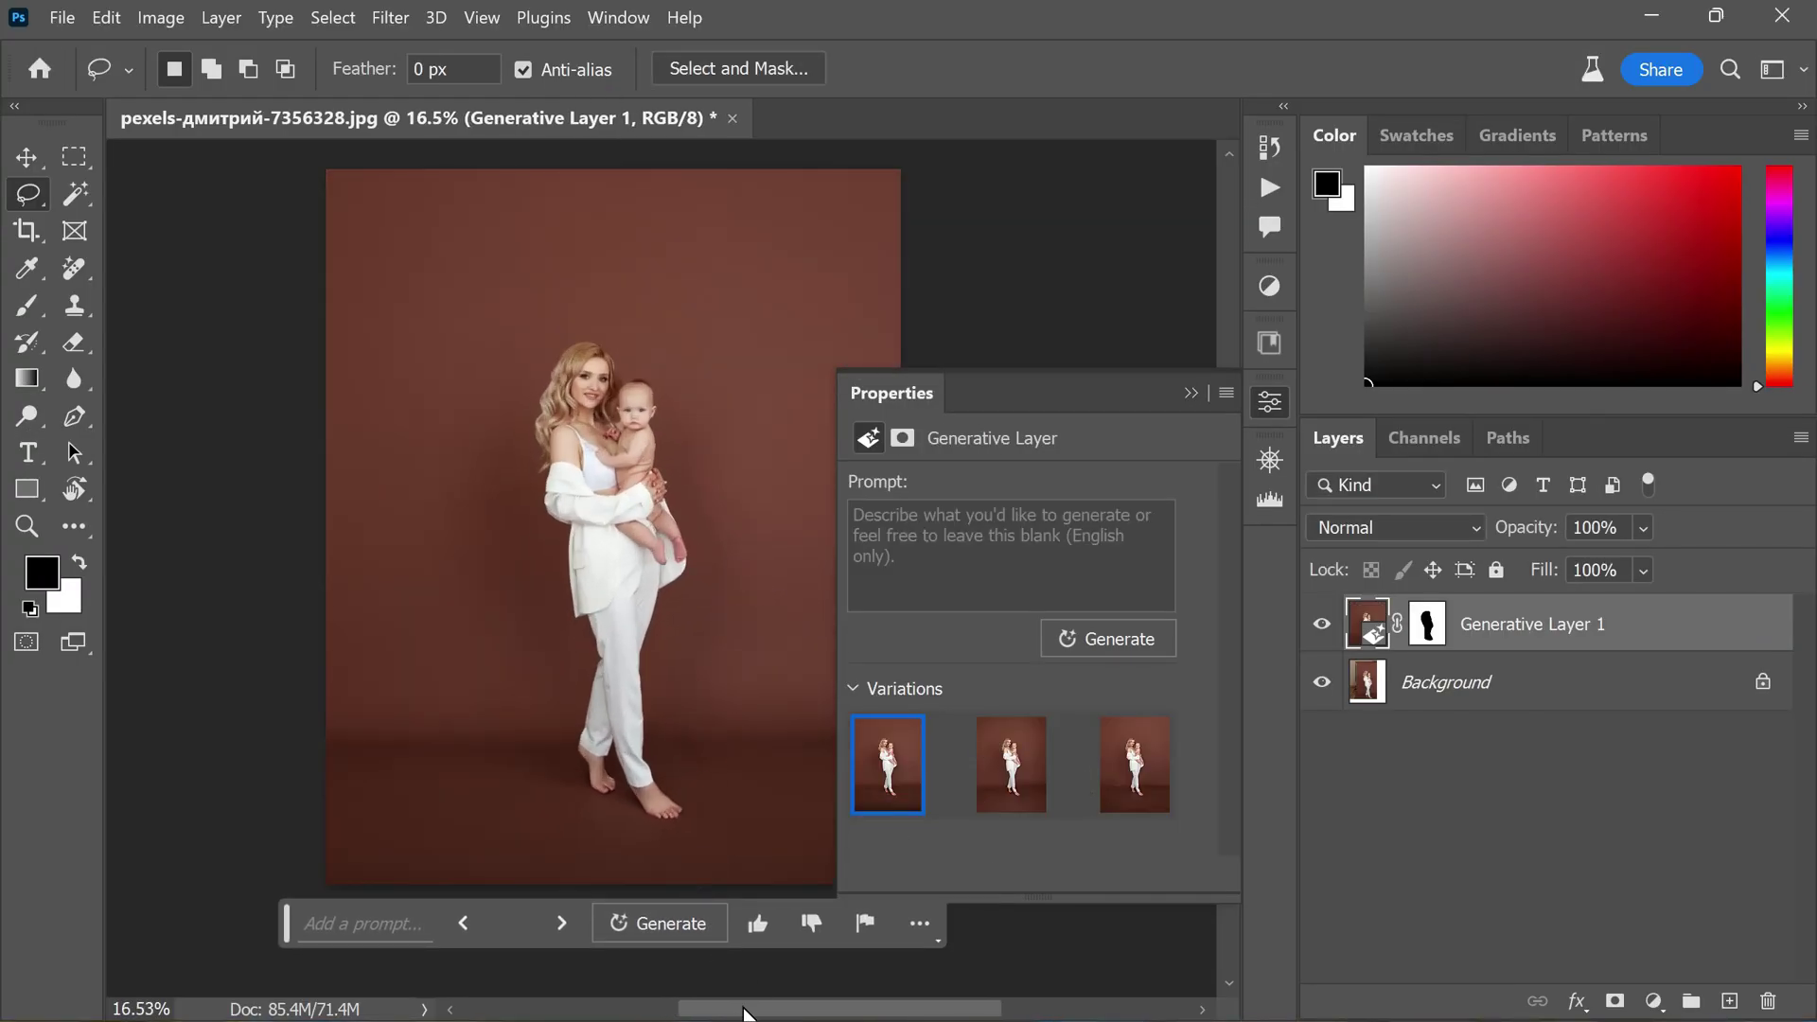
{"action": "left_click", "coordinate": [1010, 766]}
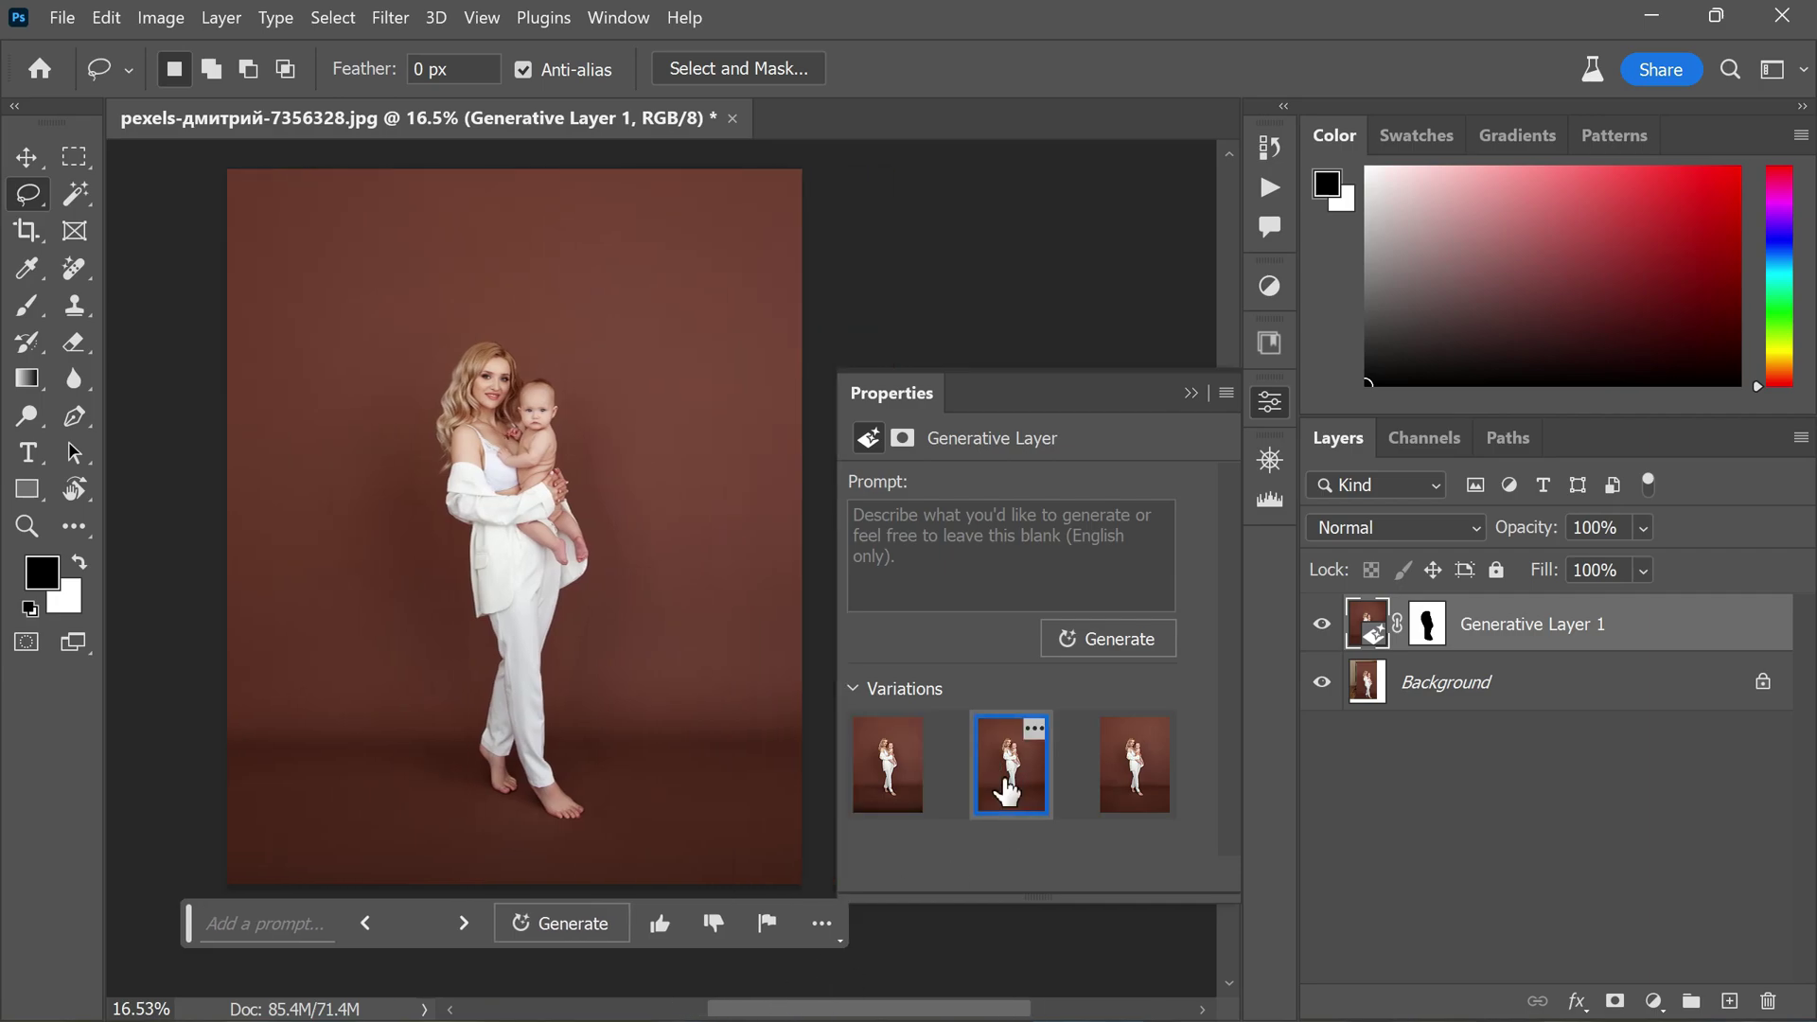
{"action": "left_click", "coordinate": [1121, 776]}
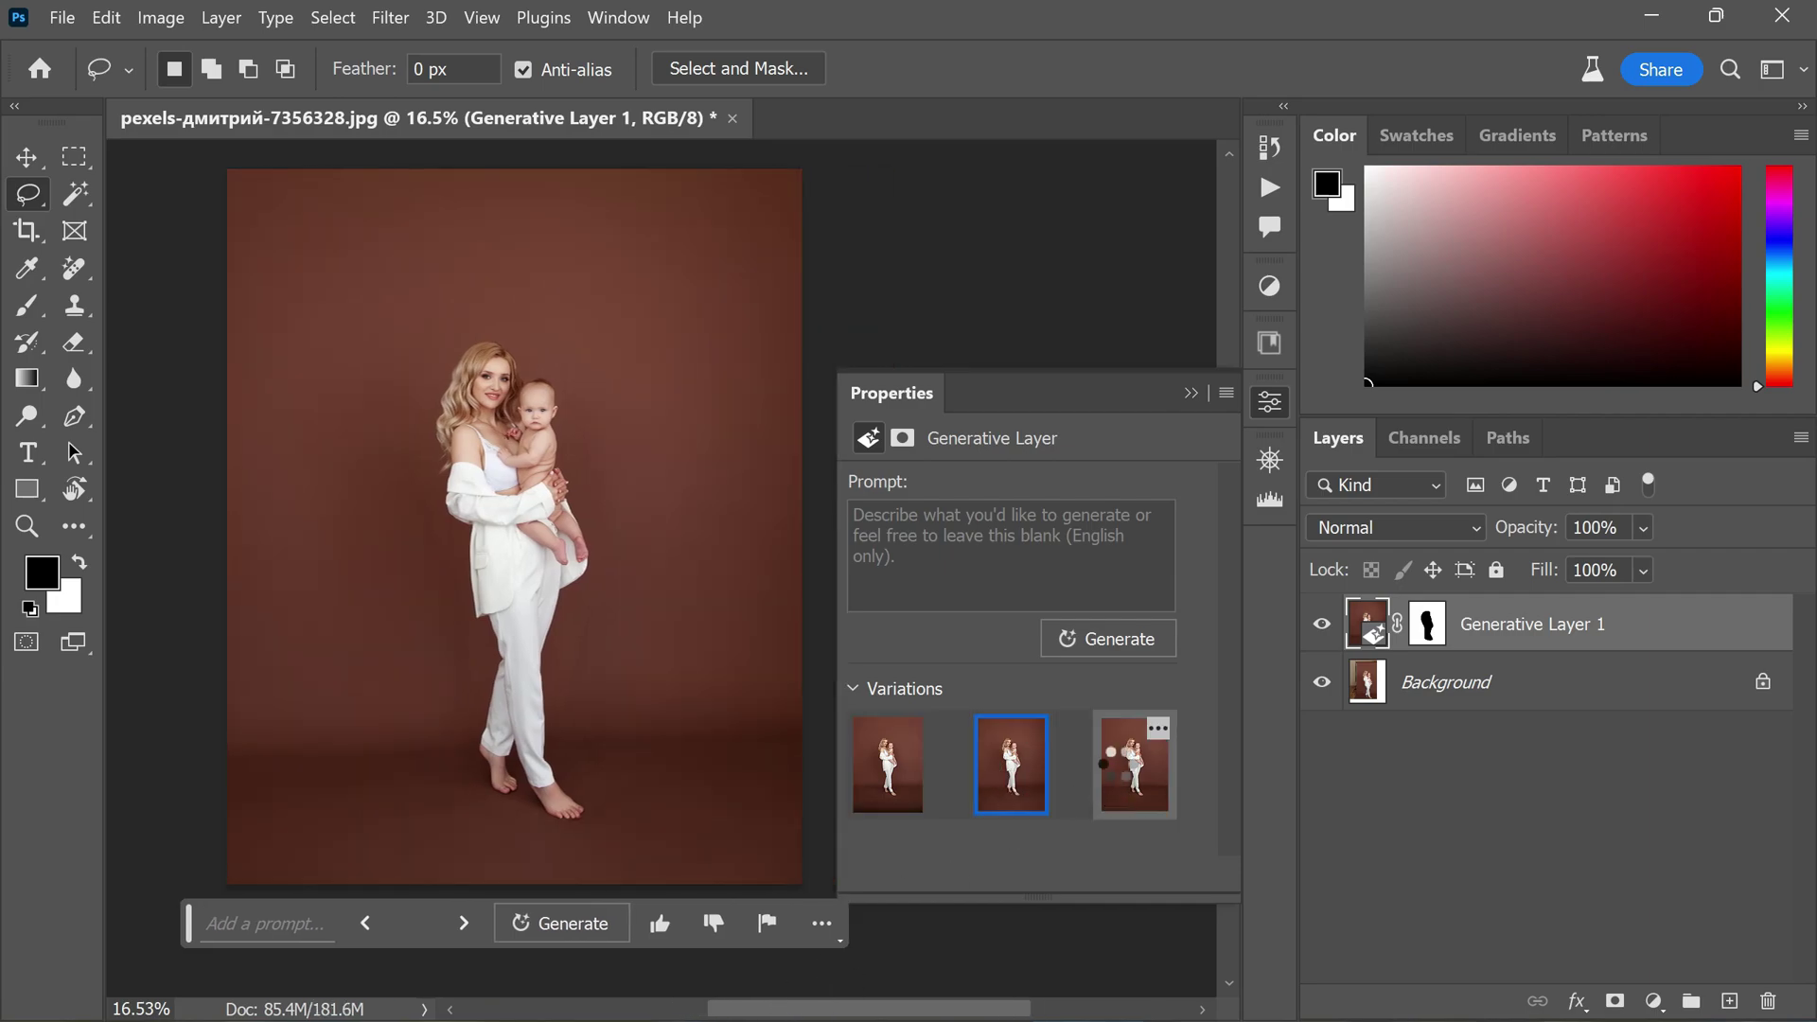
{"action": "left_click", "coordinate": [1010, 766]}
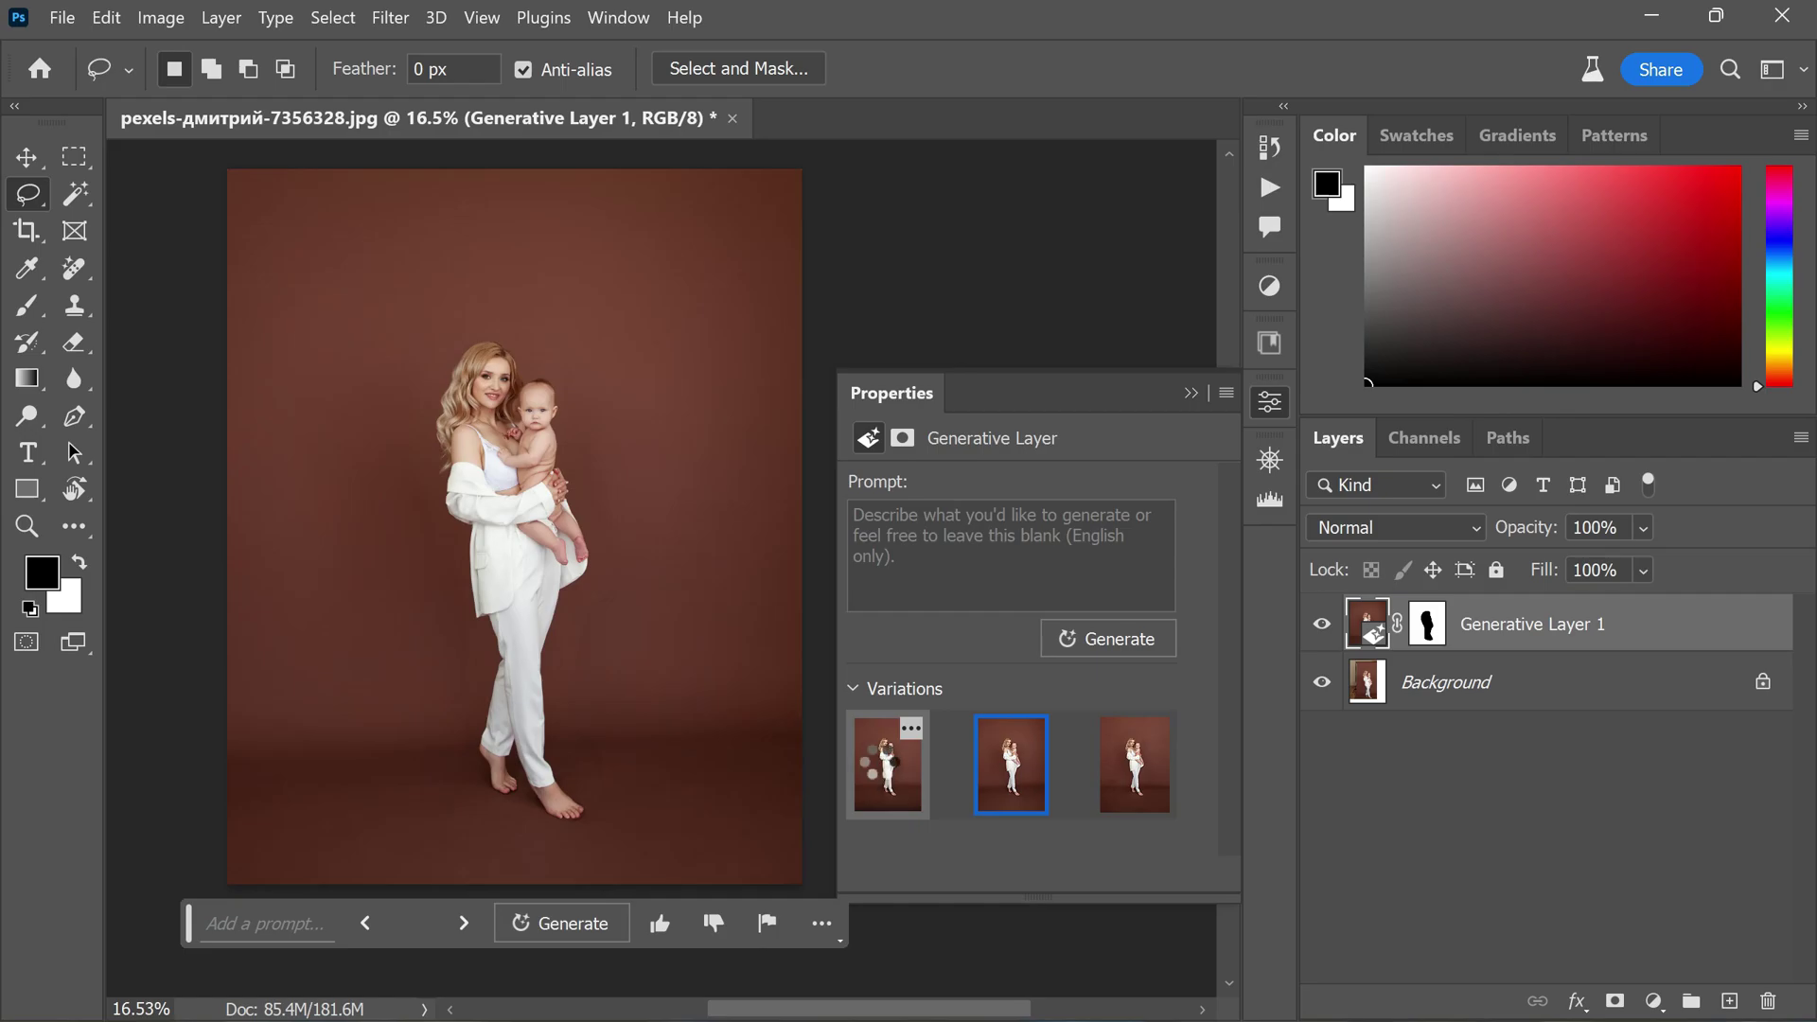
{"action": "left_click", "coordinate": [881, 774]}
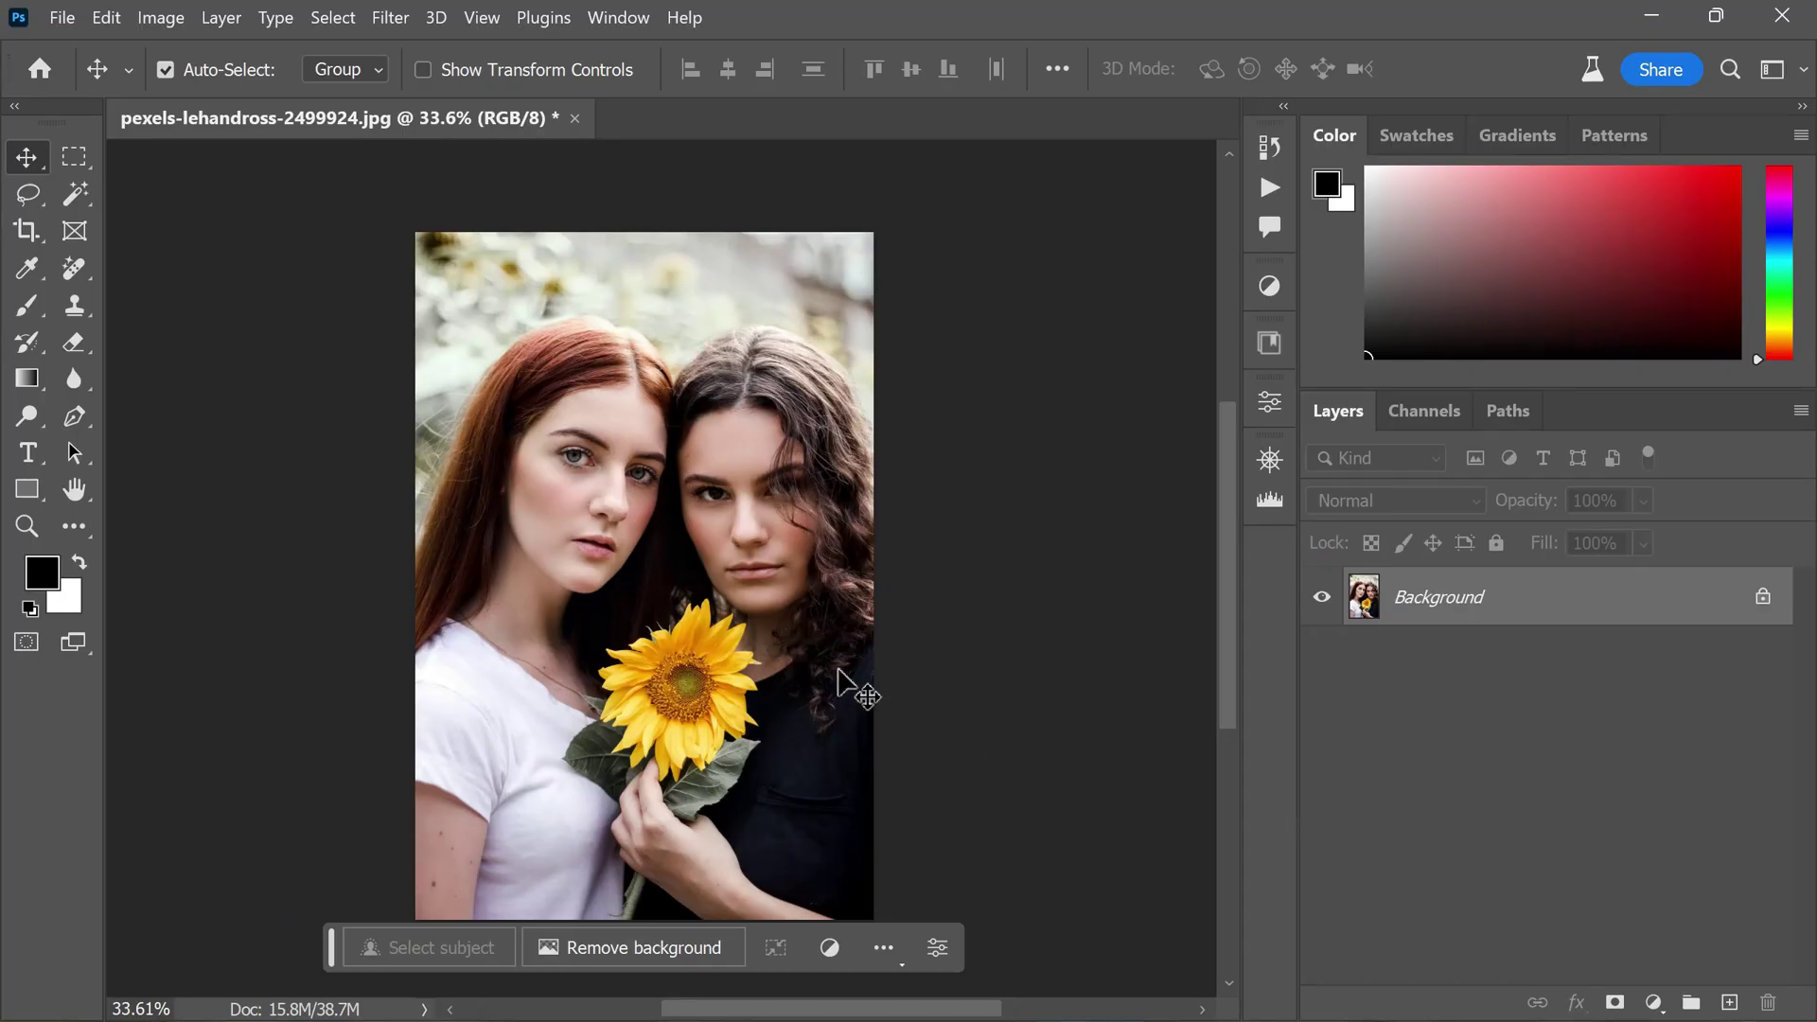
Select the red-haired woman with Object Selection and generate a fill with a blank prompt.
{"action": "scroll", "coordinate": [832, 663], "scroll_direction": "down", "scroll_amount": 1}
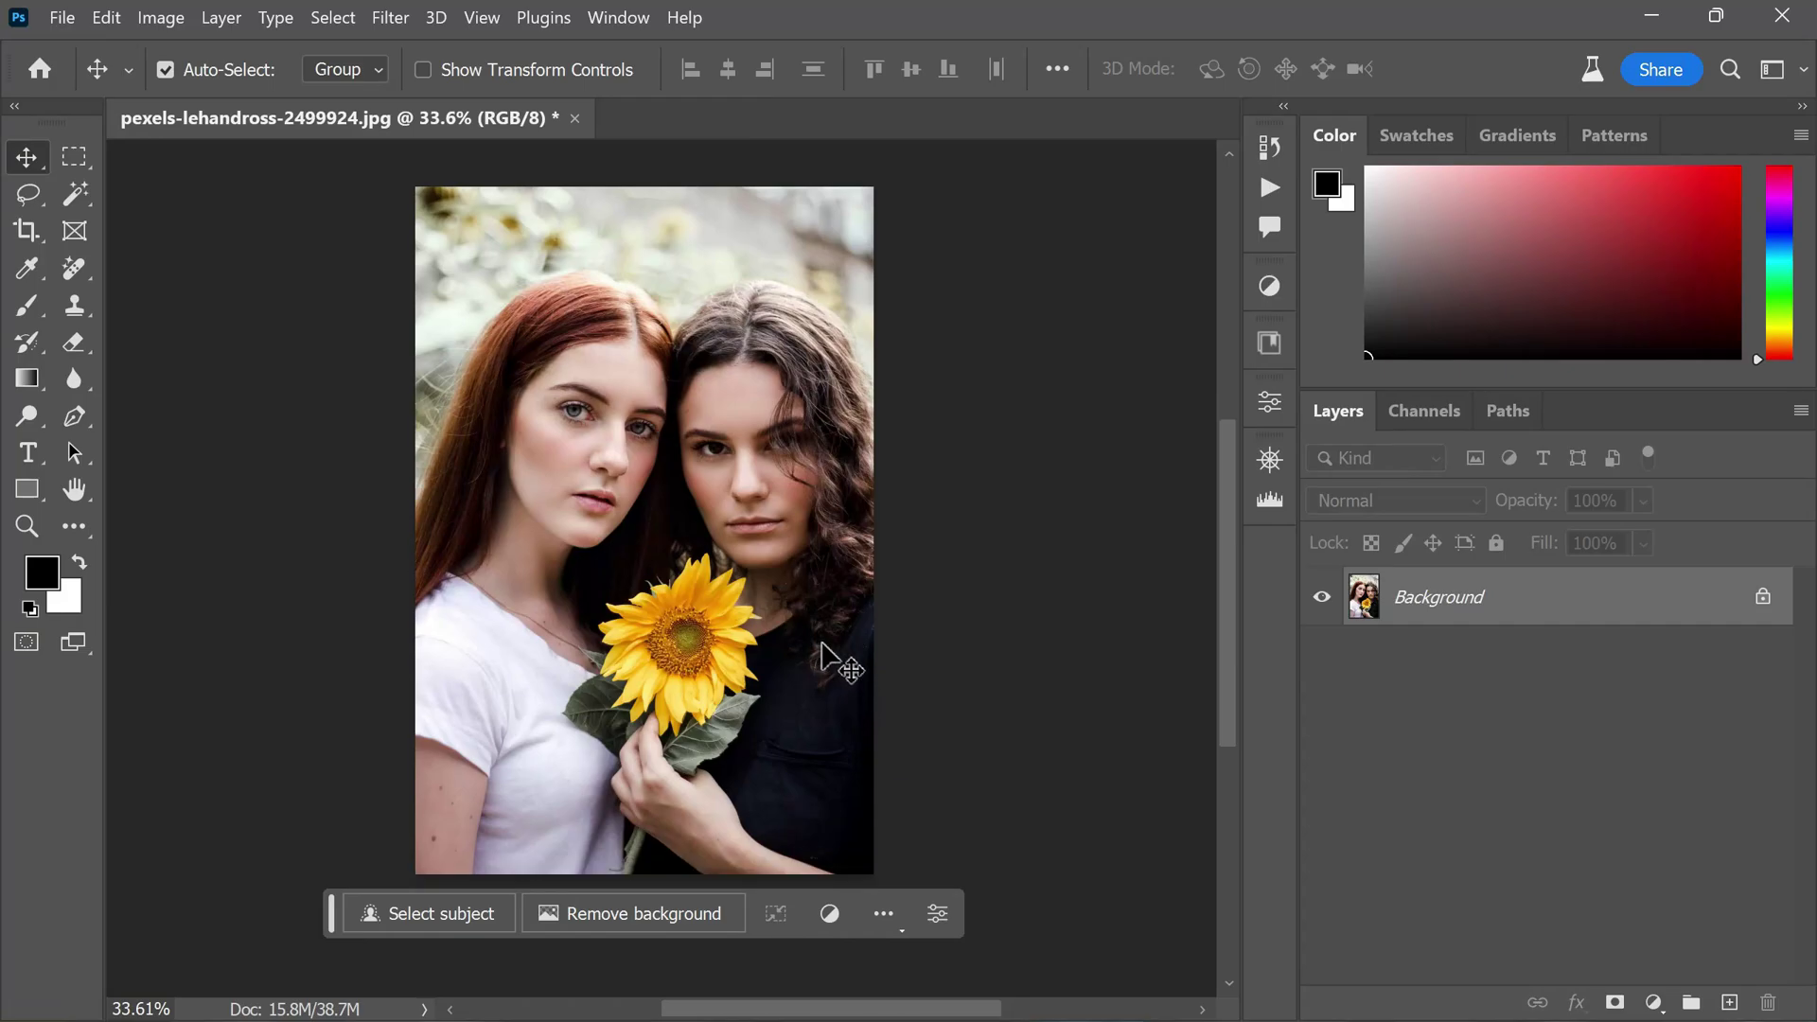
{"action": "scroll", "coordinate": [832, 663], "scroll_direction": "up", "scroll_amount": 1}
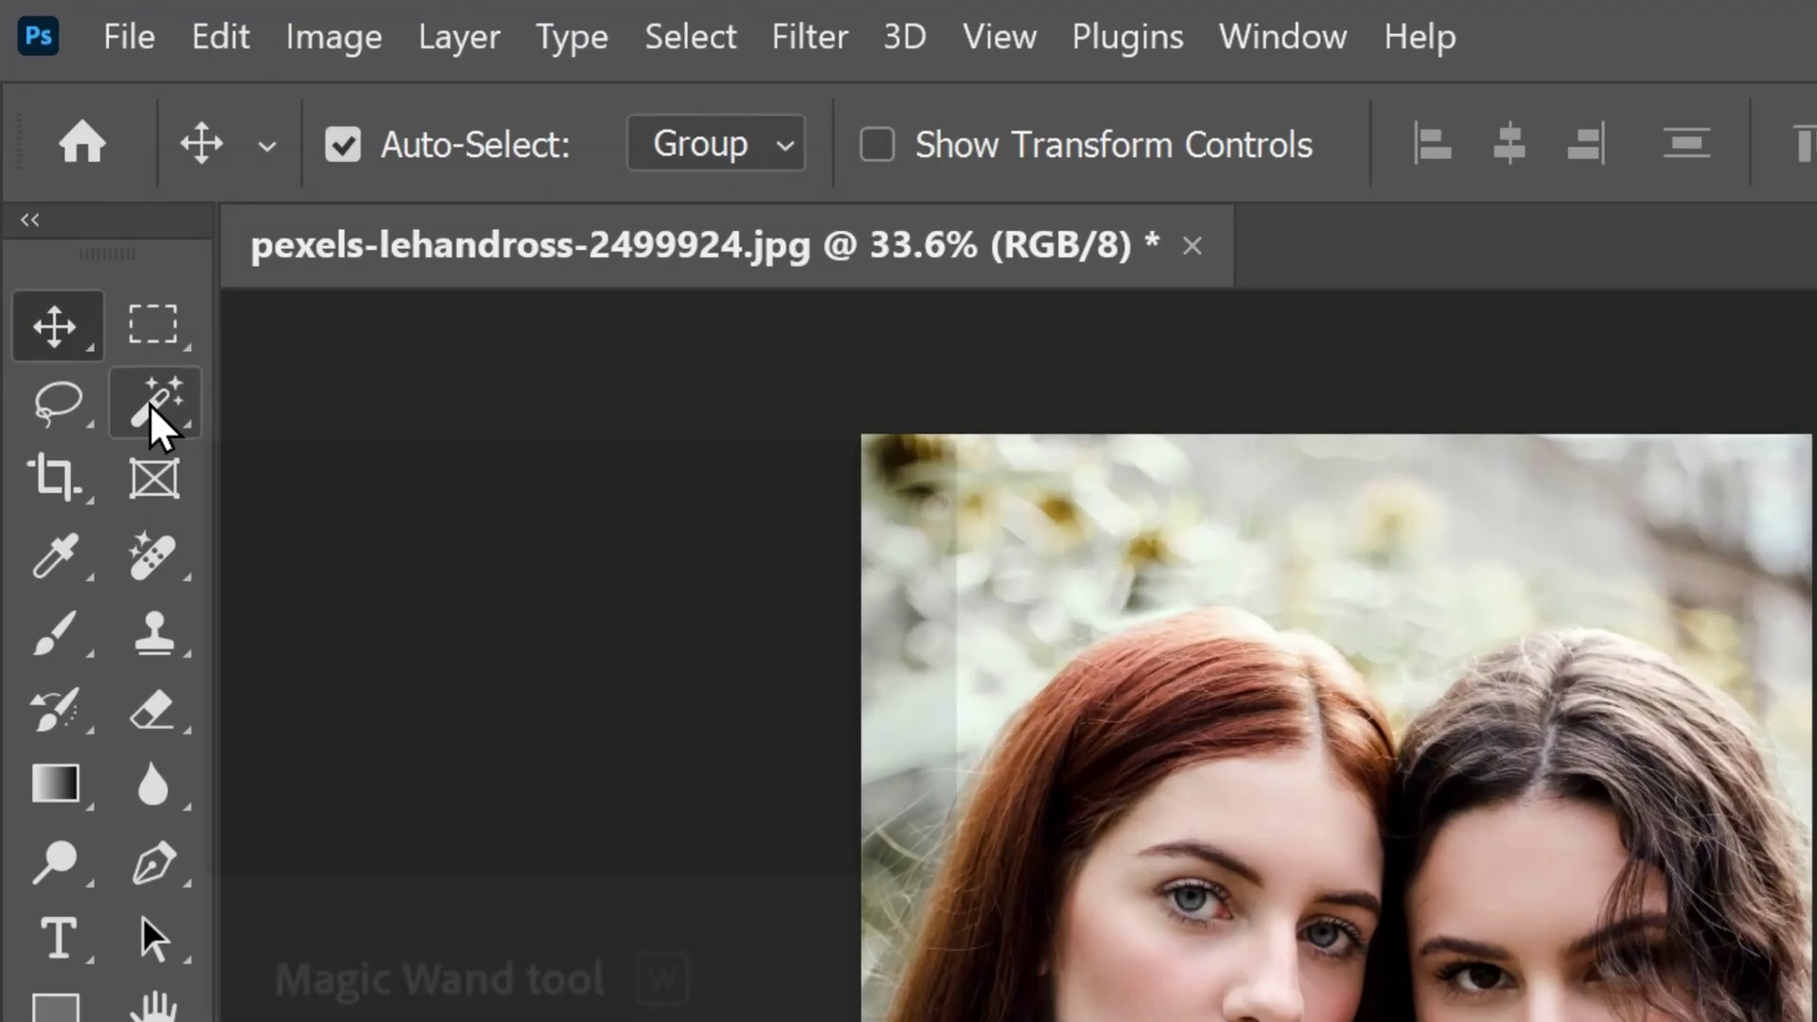
{"action": "left_click_drag", "start_coordinate": [77, 199], "coordinate": [167, 196]}
{"action": "key", "text": "shift+w"}
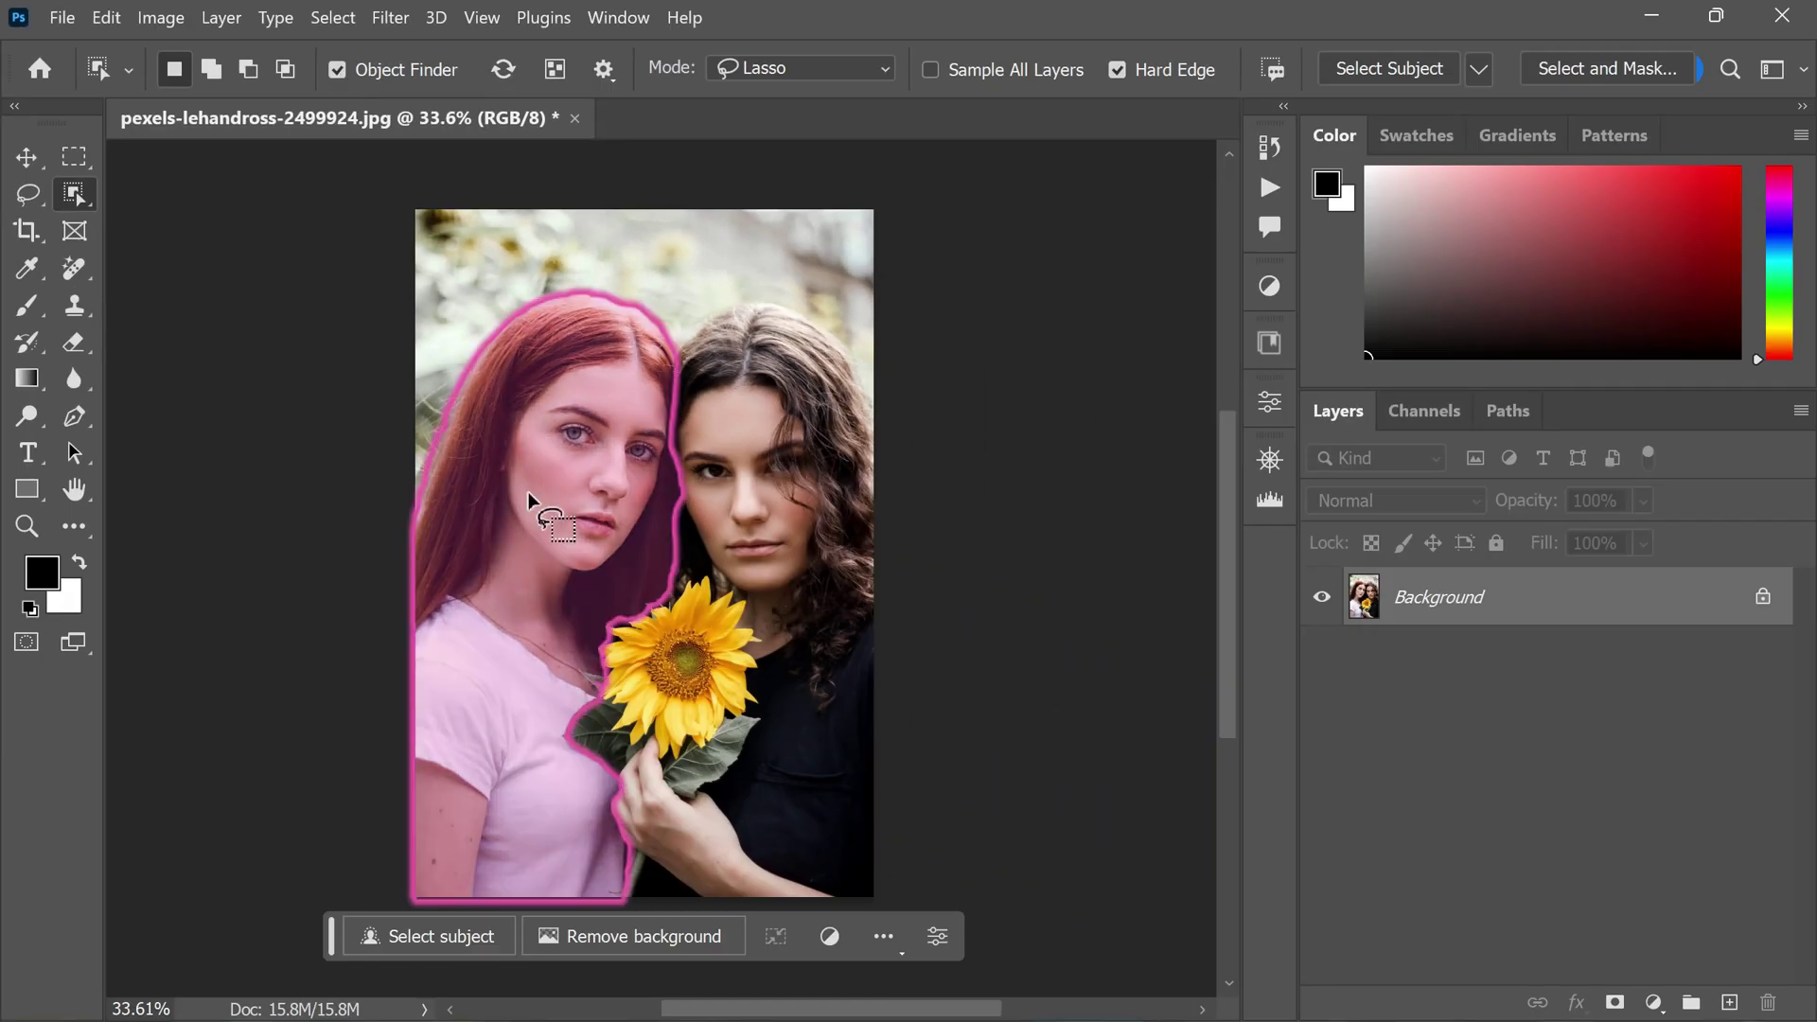
{"action": "left_click", "coordinate": [509, 734]}
{"action": "left_click", "coordinate": [356, 940]}
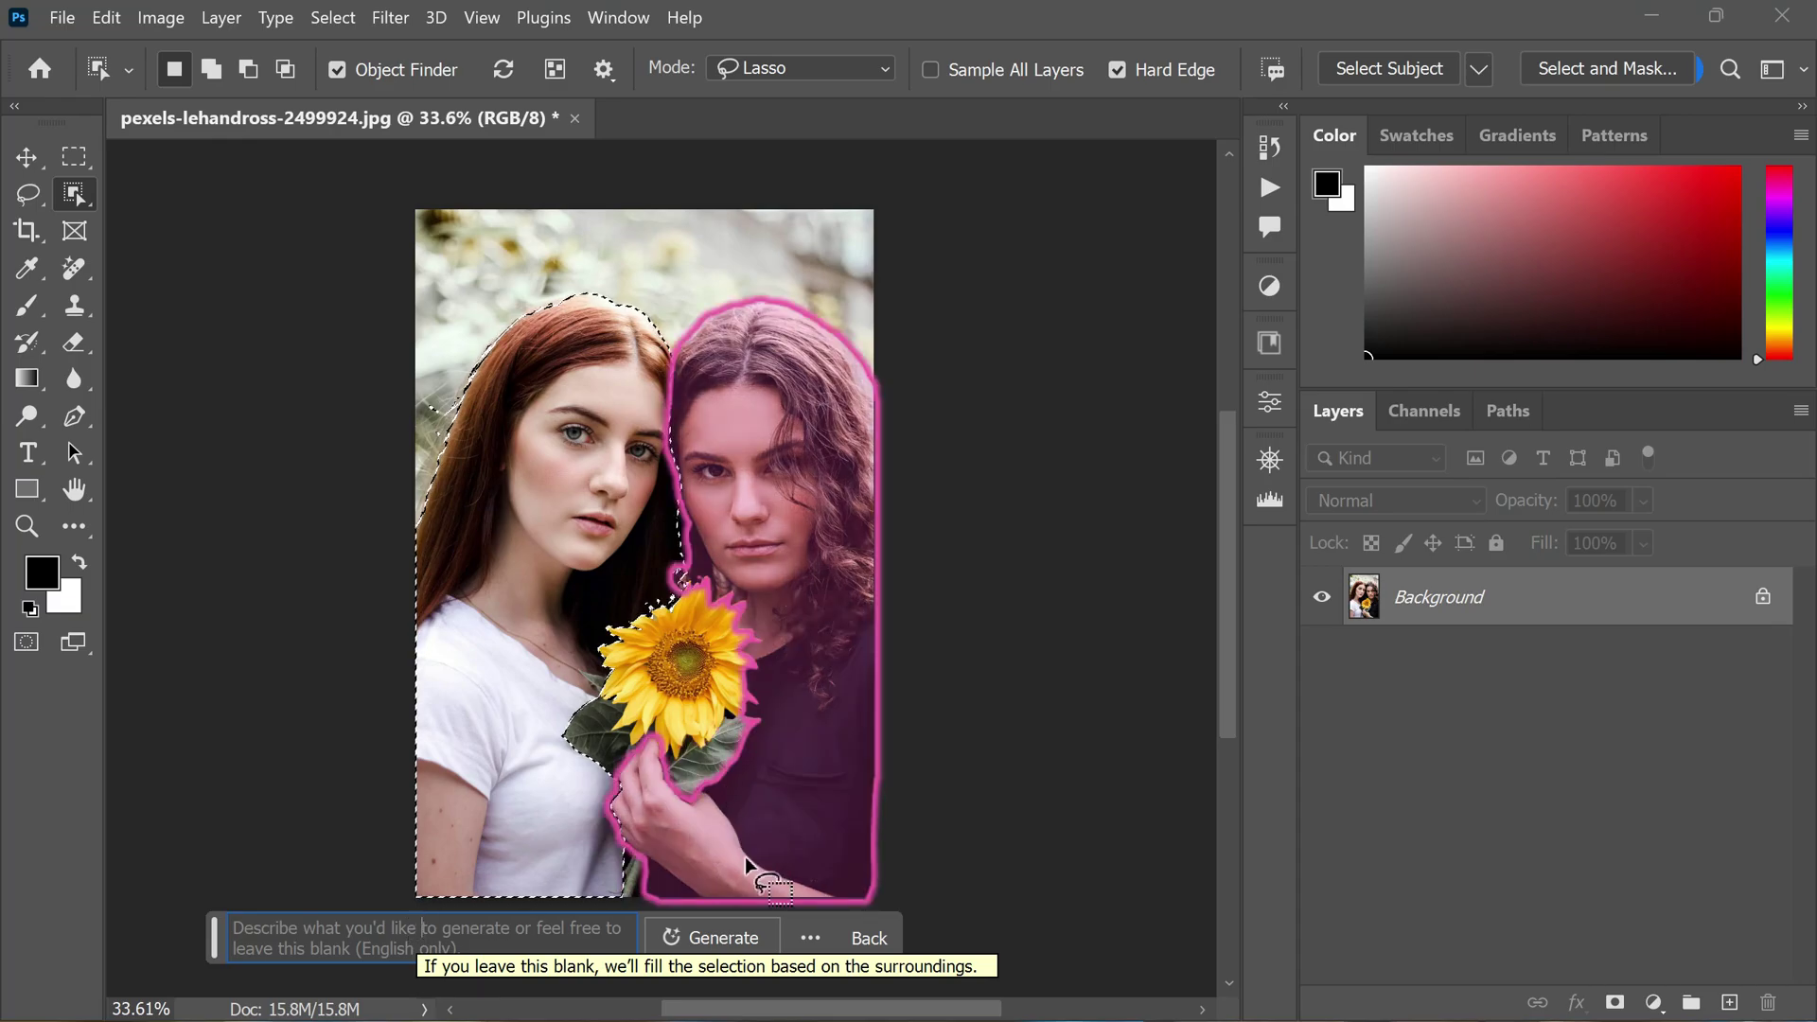
{"action": "left_click", "coordinate": [697, 937]}
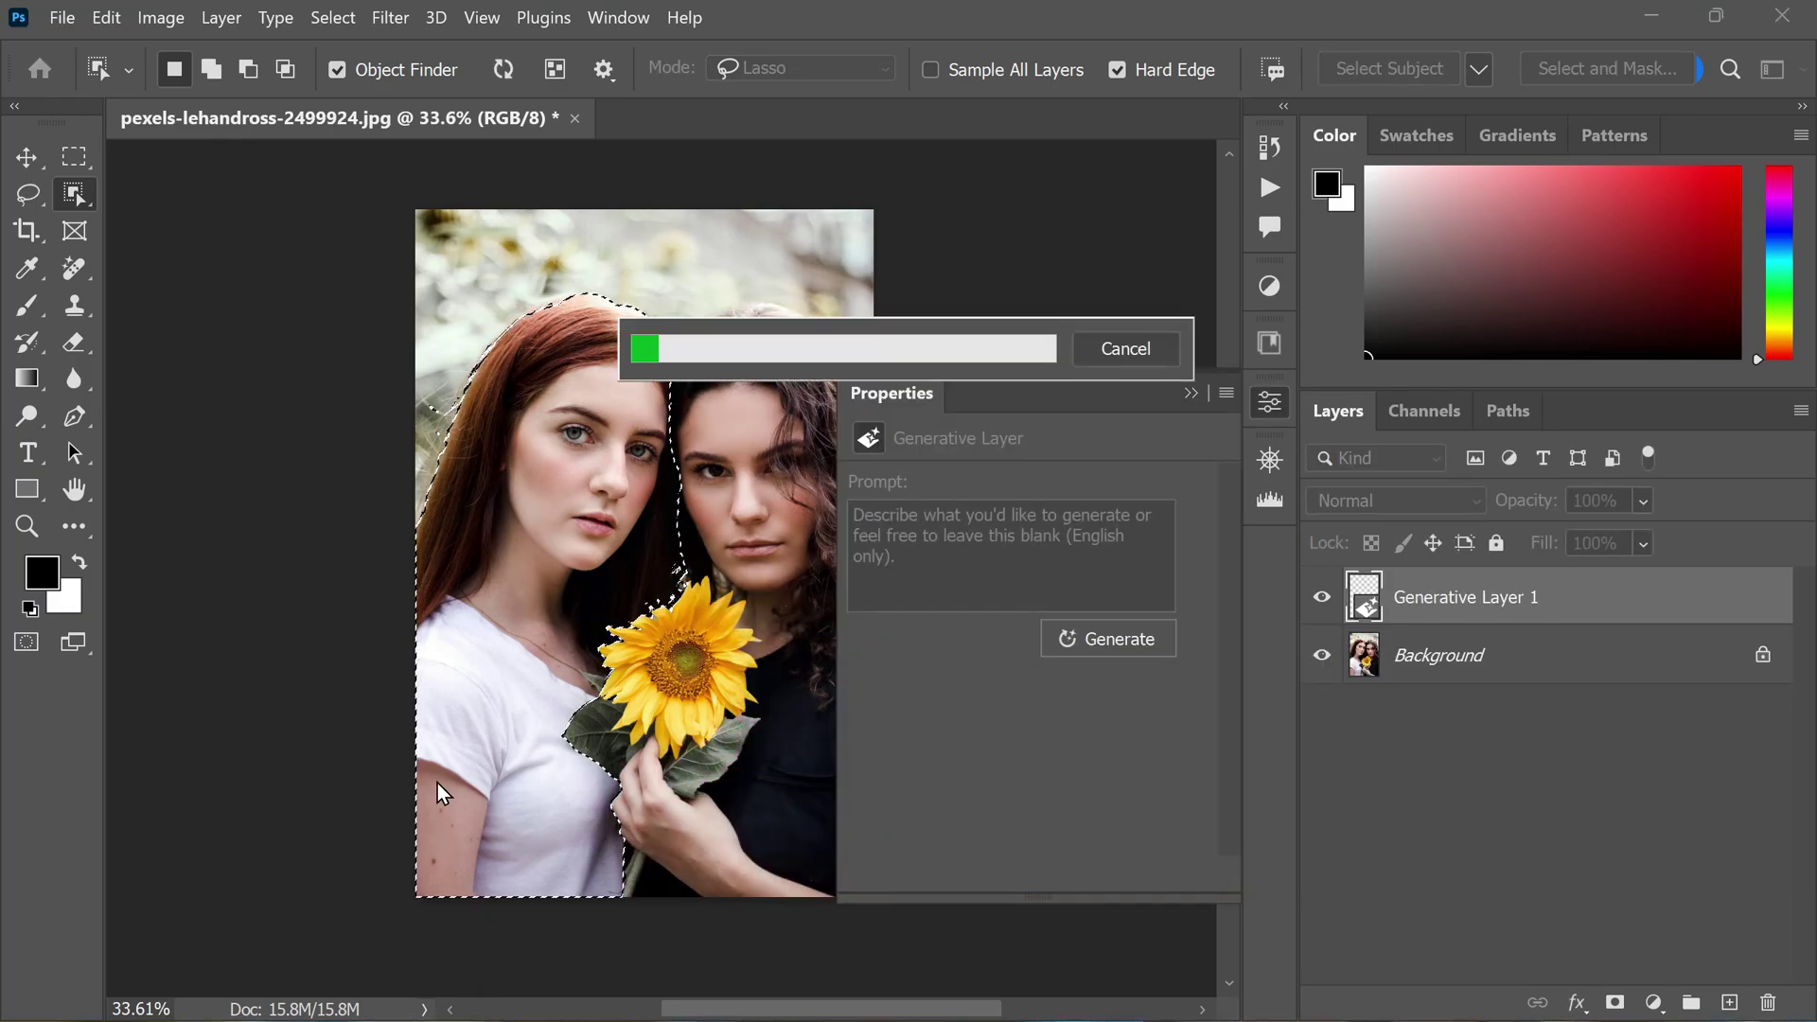
Preview the second and third fill variations, then close the generative layer properties.
{"action": "left_click_drag", "start_coordinate": [791, 1009], "coordinate": [821, 1011]}
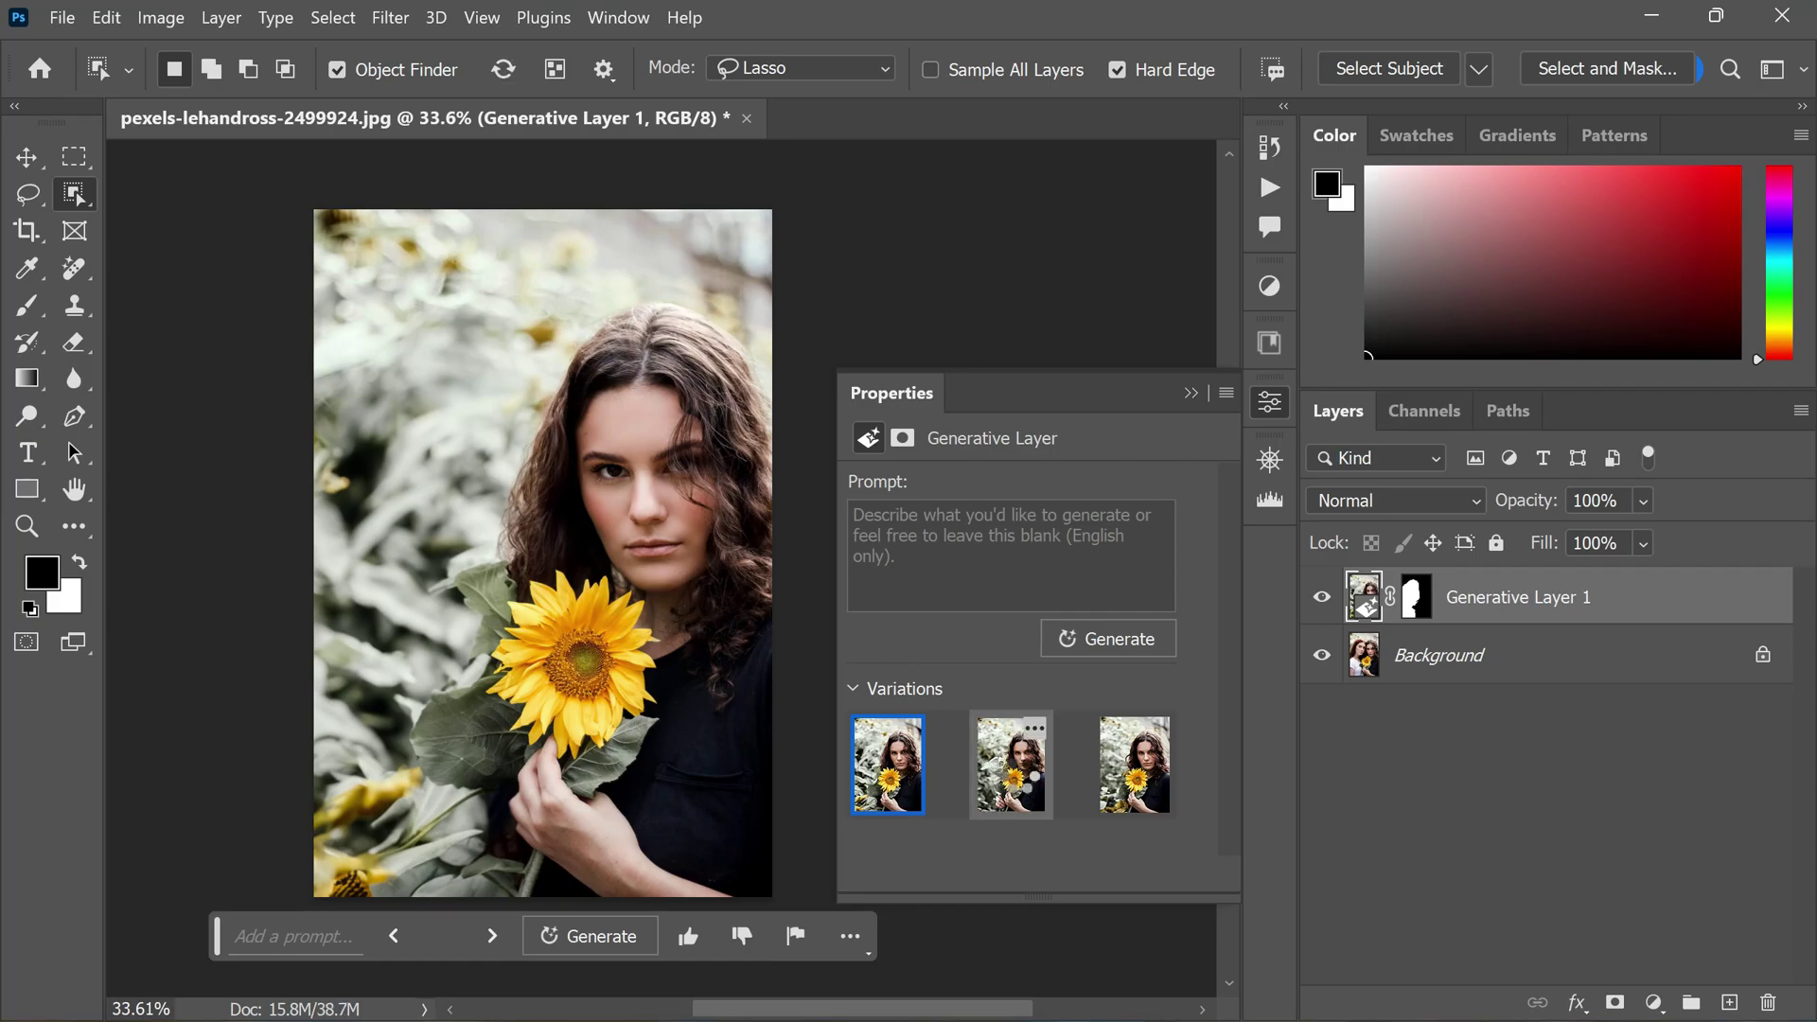
{"action": "left_click", "coordinate": [1022, 789]}
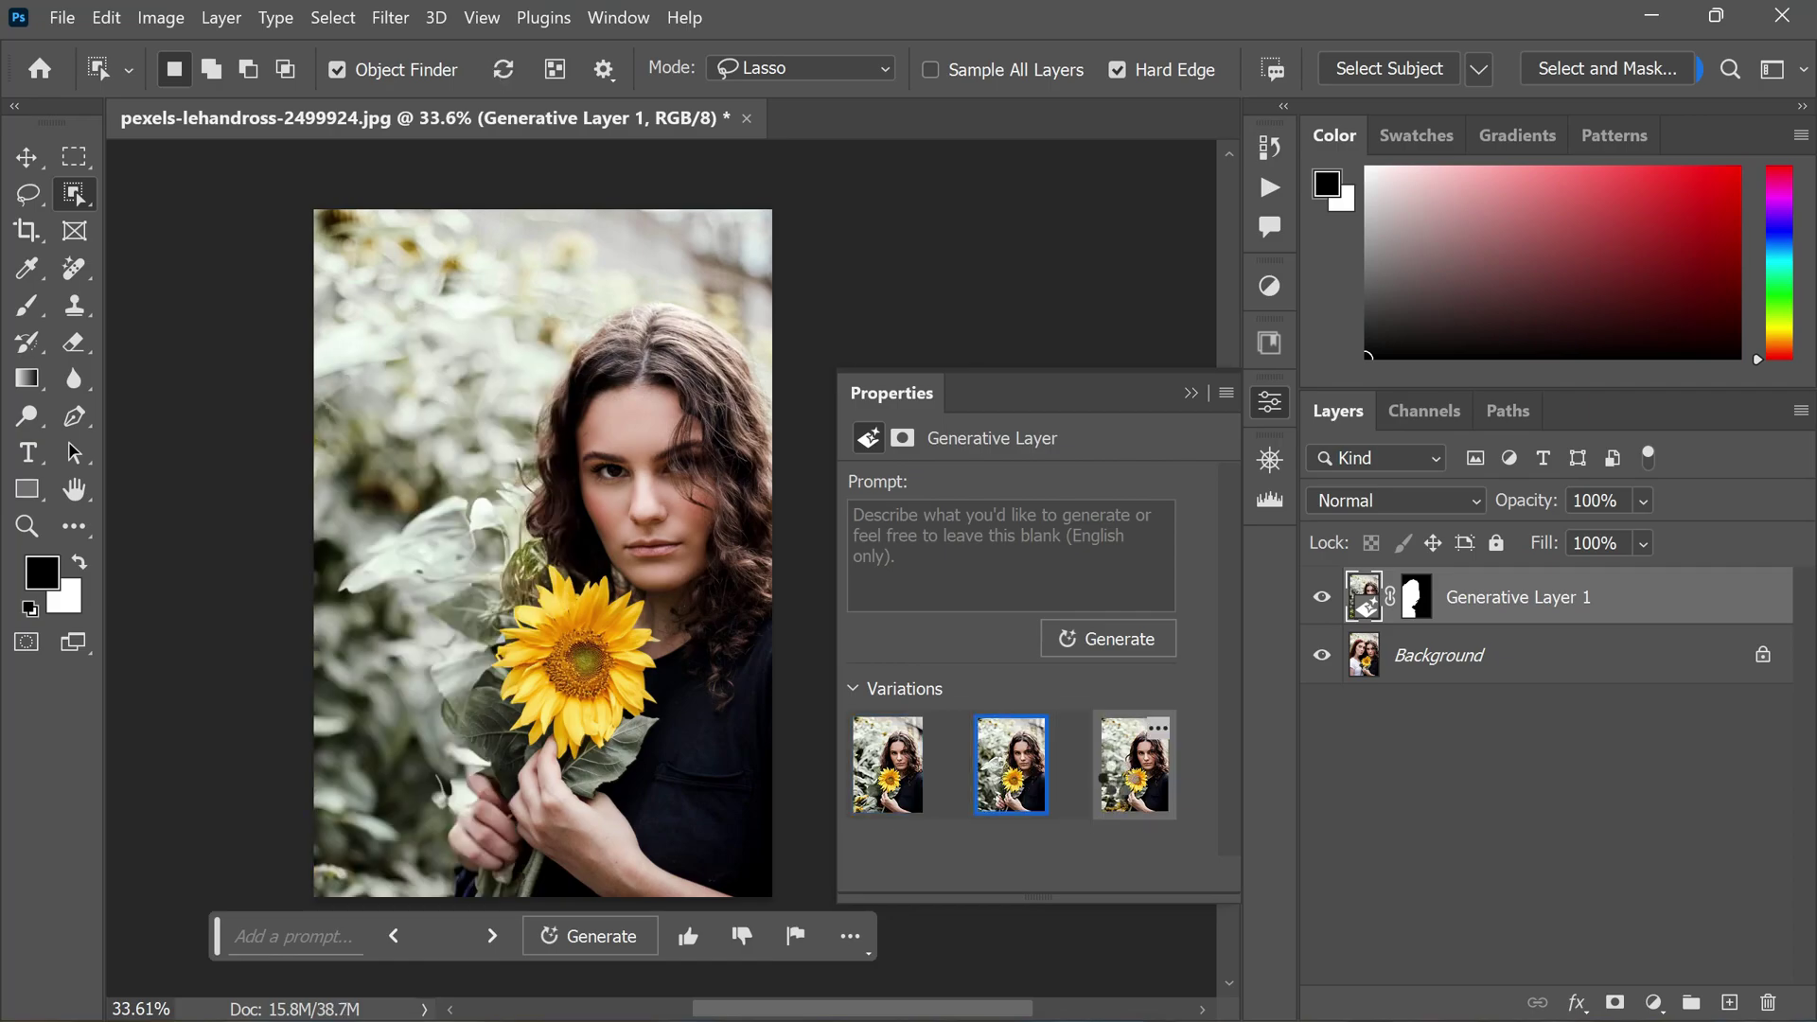
{"action": "left_click", "coordinate": [1123, 789]}
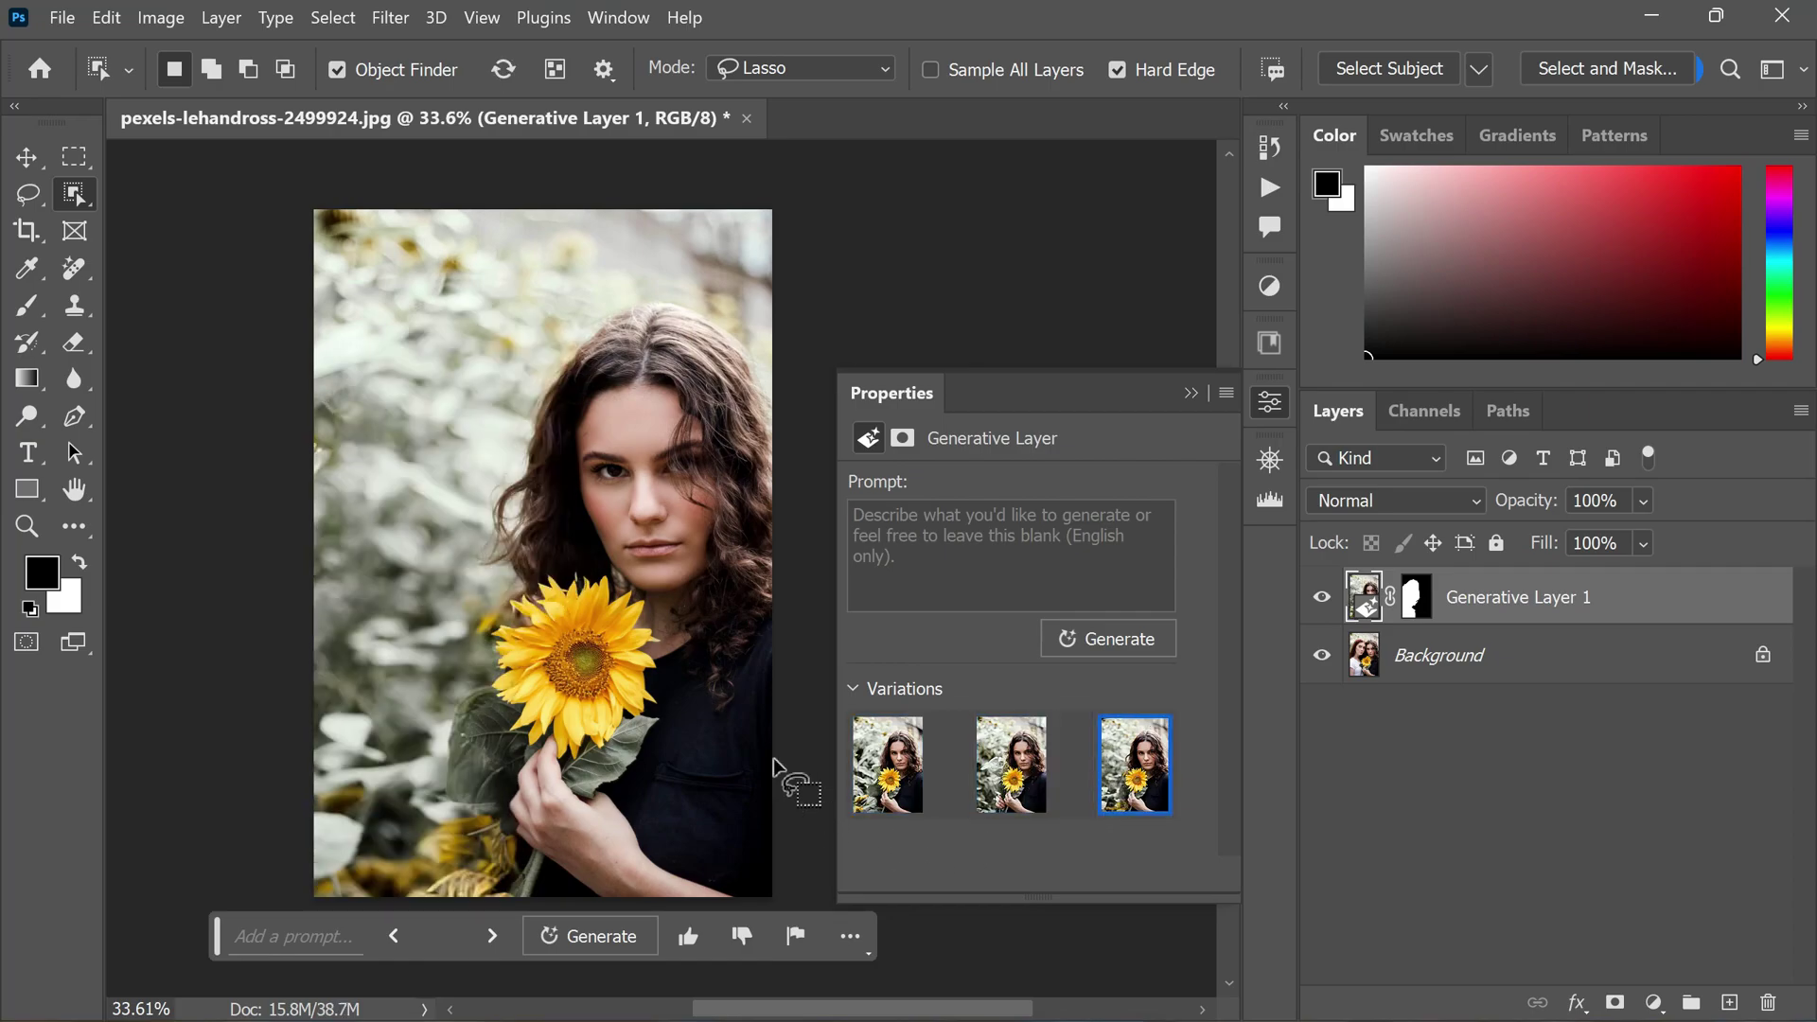
{"action": "left_click", "coordinate": [1188, 395]}
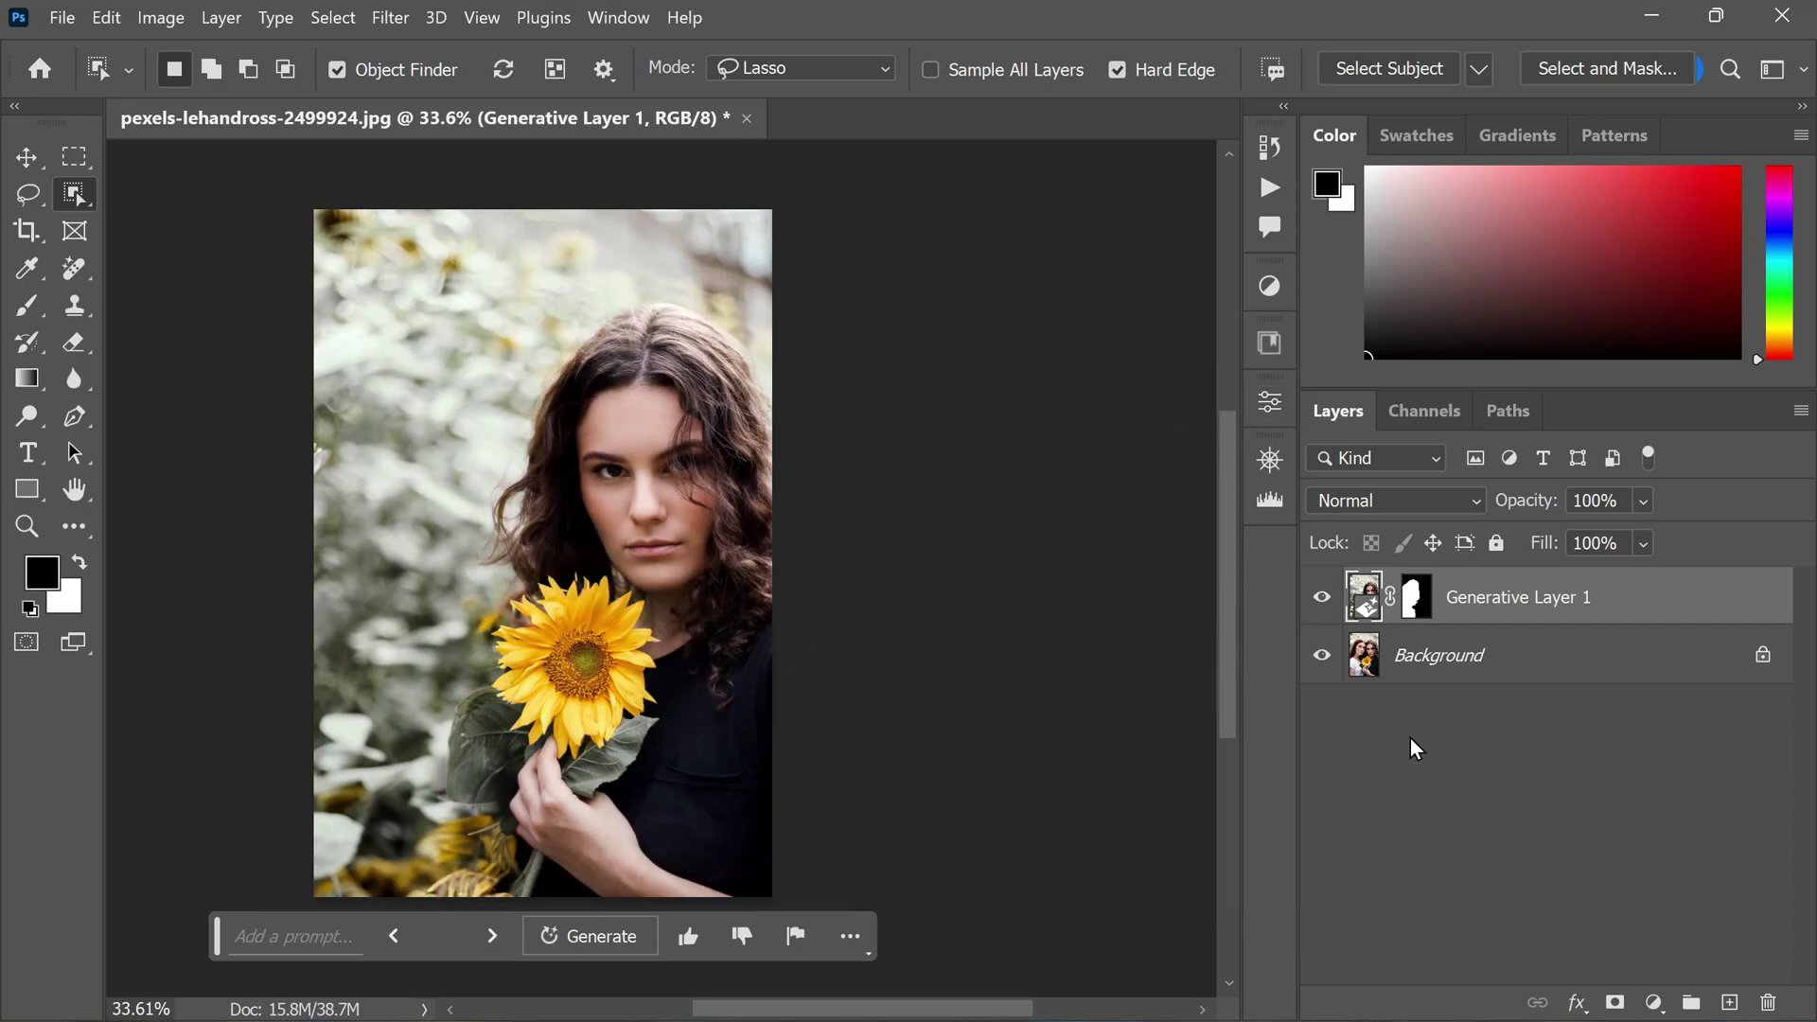
Toggle the generative layer's visibility repeatedly to compare with the original.
{"action": "left_click", "coordinate": [1331, 600]}
{"action": "left_click", "coordinate": [1331, 600]}
{"action": "left_click", "coordinate": [1331, 600]}
{"action": "left_click", "coordinate": [1331, 600]}
{"action": "left_click", "coordinate": [1331, 599]}
Alt-toggle the Background eye to compare the original two-woman photo with the single-woman edit.
{"action": "left_click", "coordinate": [1331, 600]}
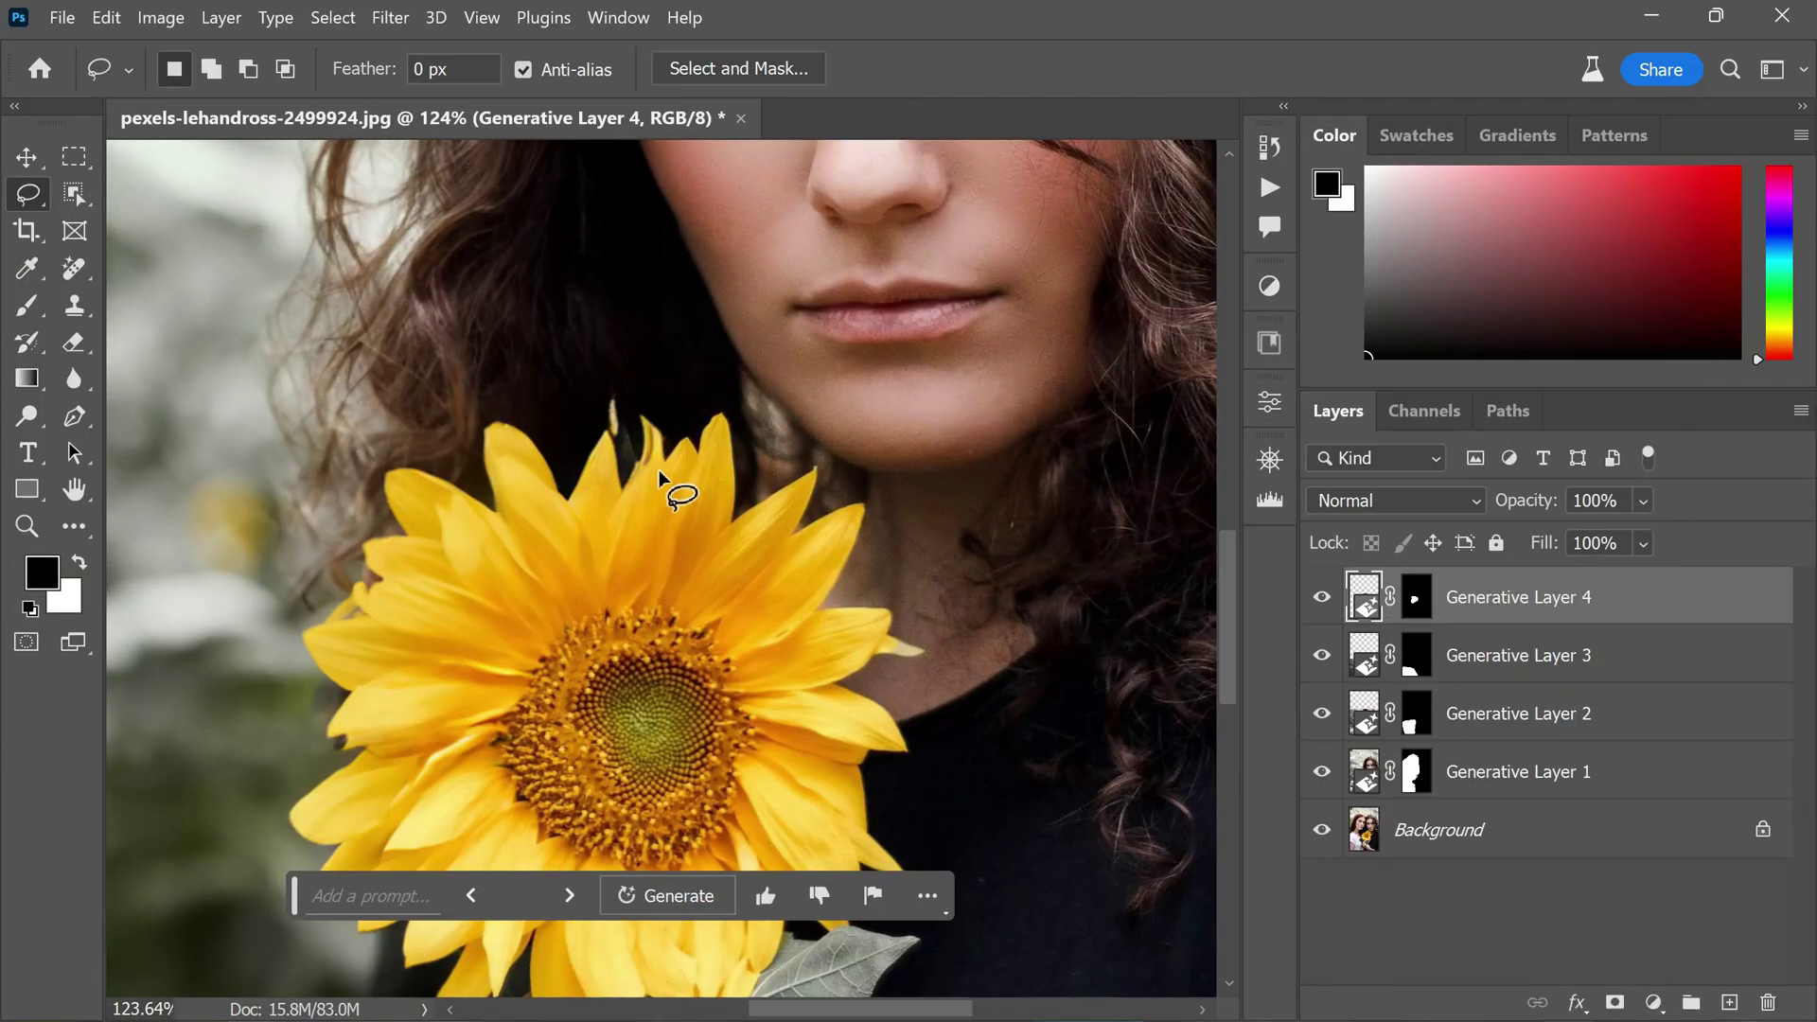
{"action": "scroll", "coordinate": [658, 470], "scroll_direction": "down", "scroll_amount": 10}
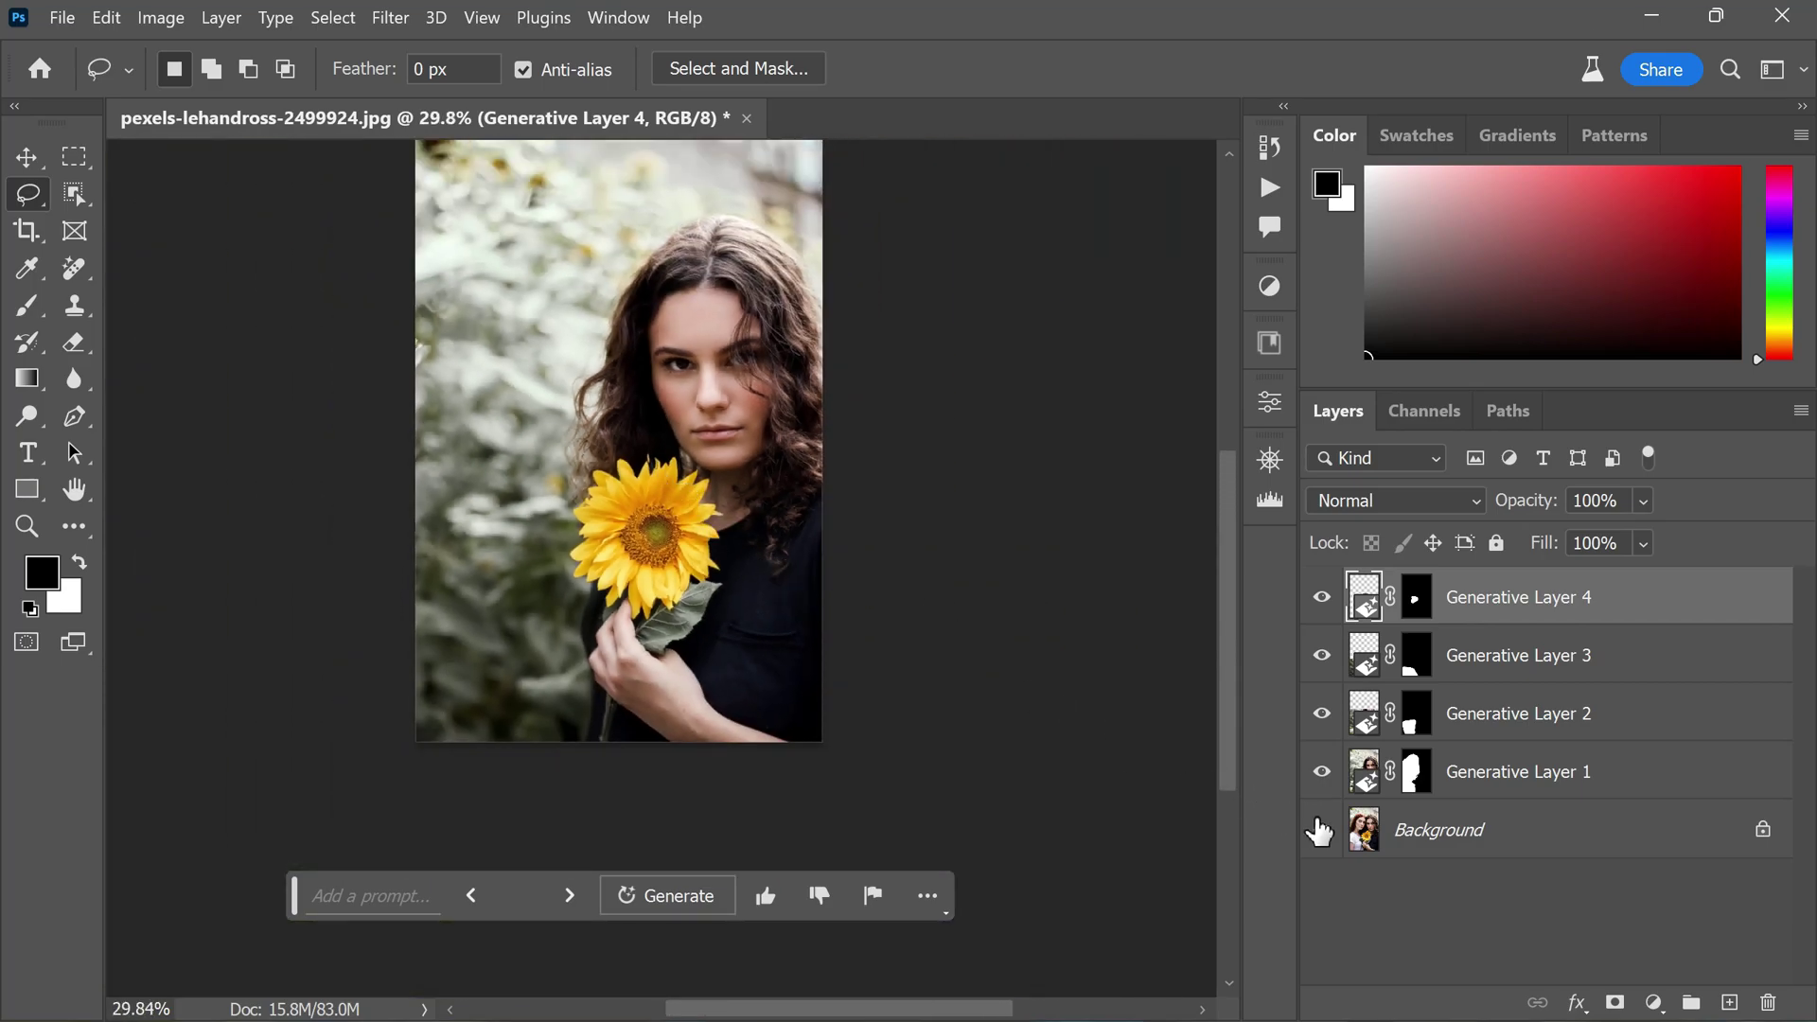
{"action": "left_click", "coordinate": [1322, 829], "text": "alt"}
{"action": "left_click", "coordinate": [1322, 829], "text": "alt"}
{"action": "left_click", "coordinate": [1321, 829], "text": "alt"}
{"action": "left_click", "coordinate": [1322, 830], "text": "alt"}
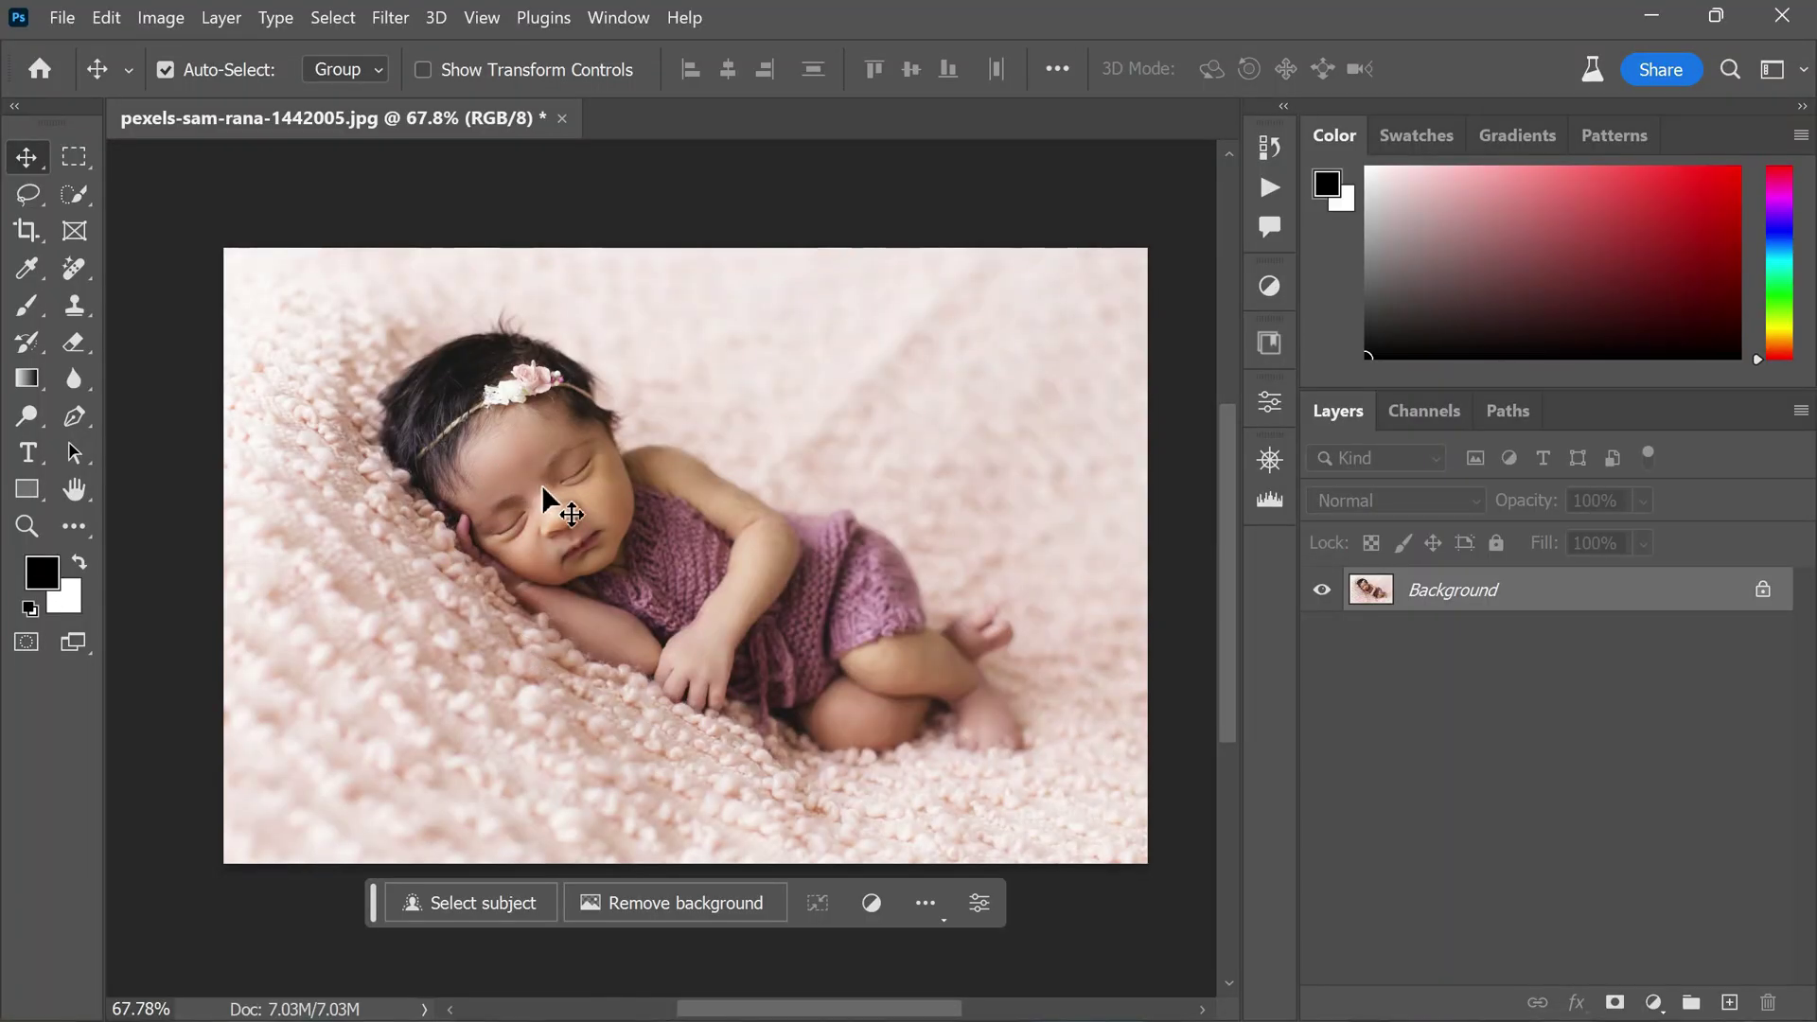
Select the blanket area around the sleeping baby, subtracting the baby from the selection.
{"action": "left_click", "coordinate": [458, 901]}
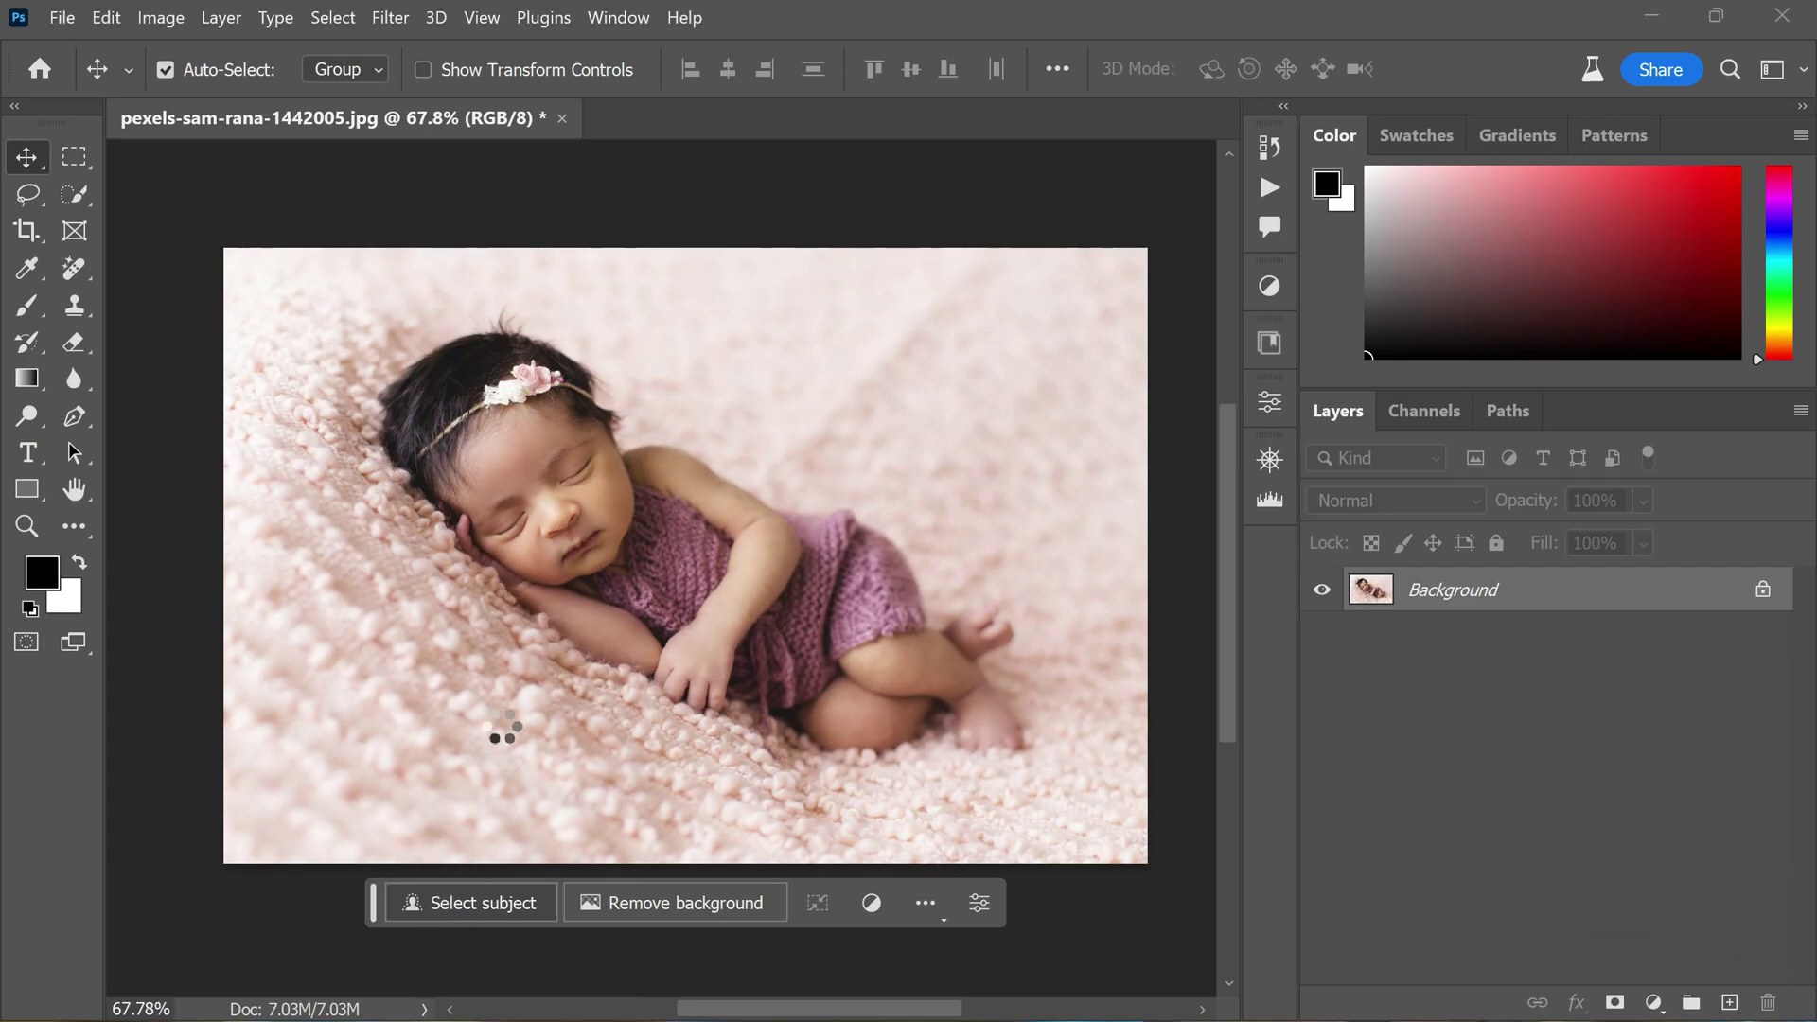
{"action": "scroll", "coordinate": [454, 530], "scroll_direction": "up", "scroll_amount": 4}
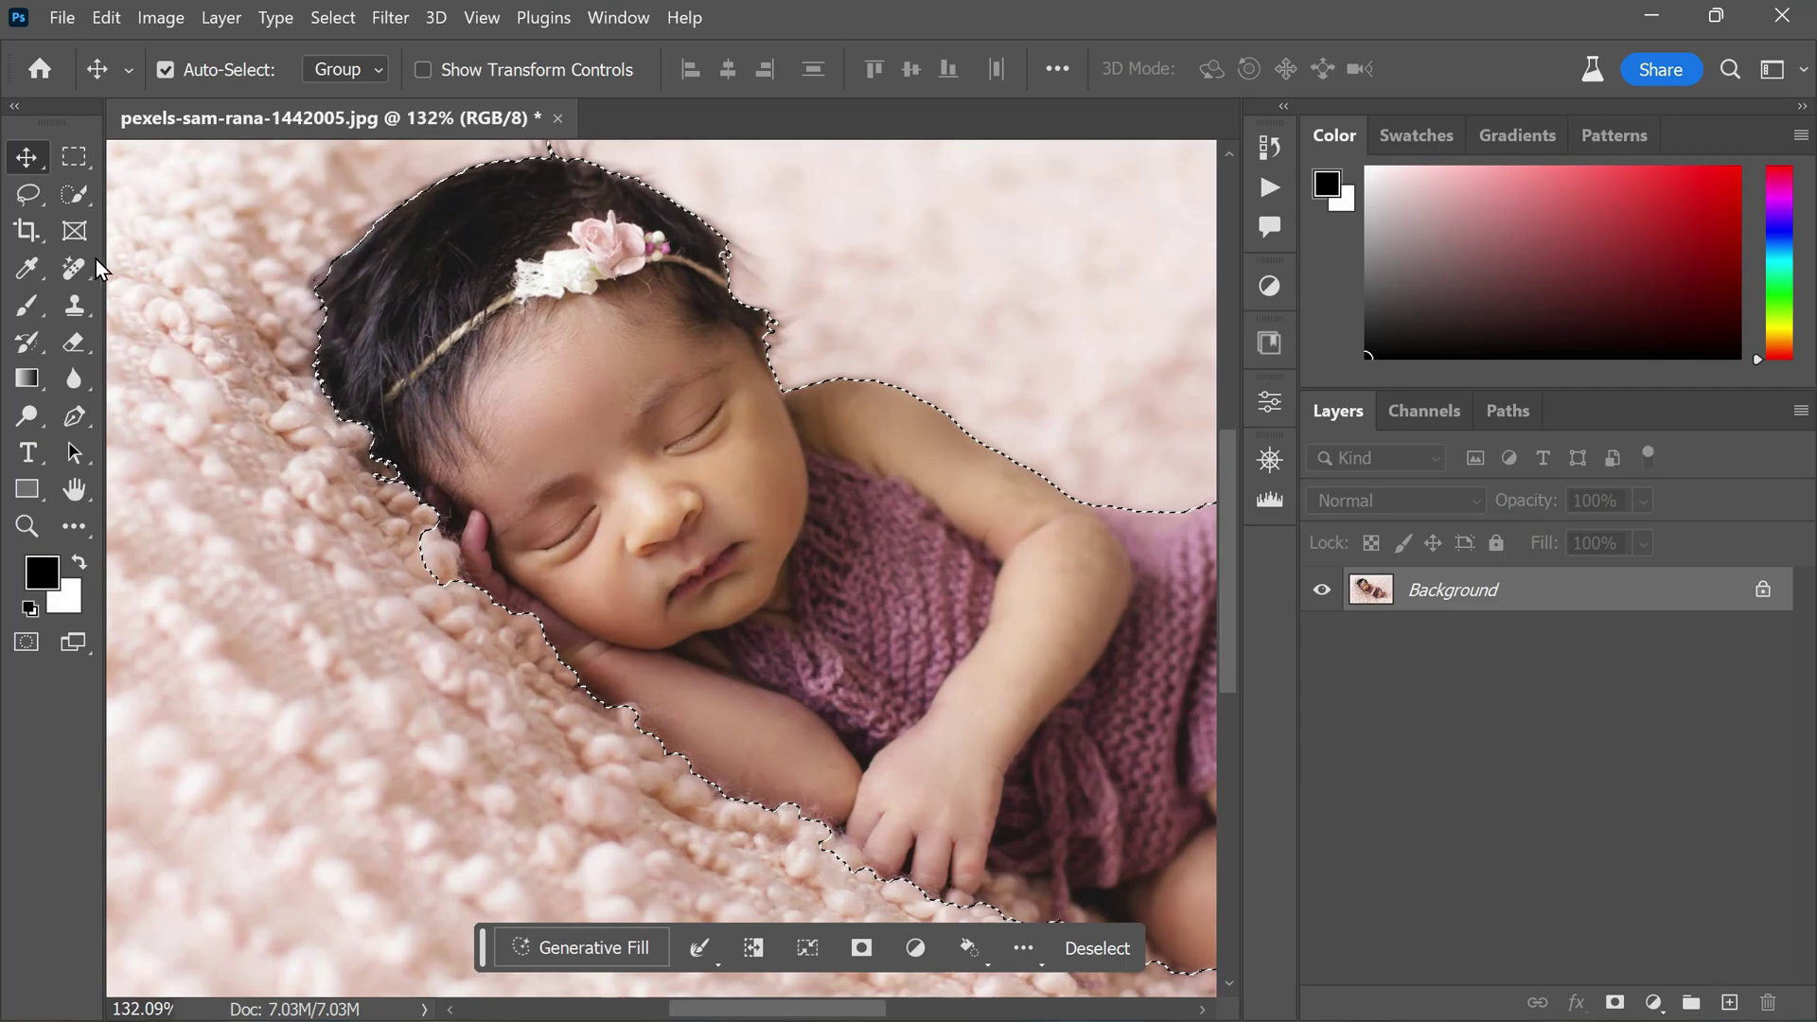
{"action": "left_click", "coordinate": [73, 199]}
{"action": "key", "text": "alt"}
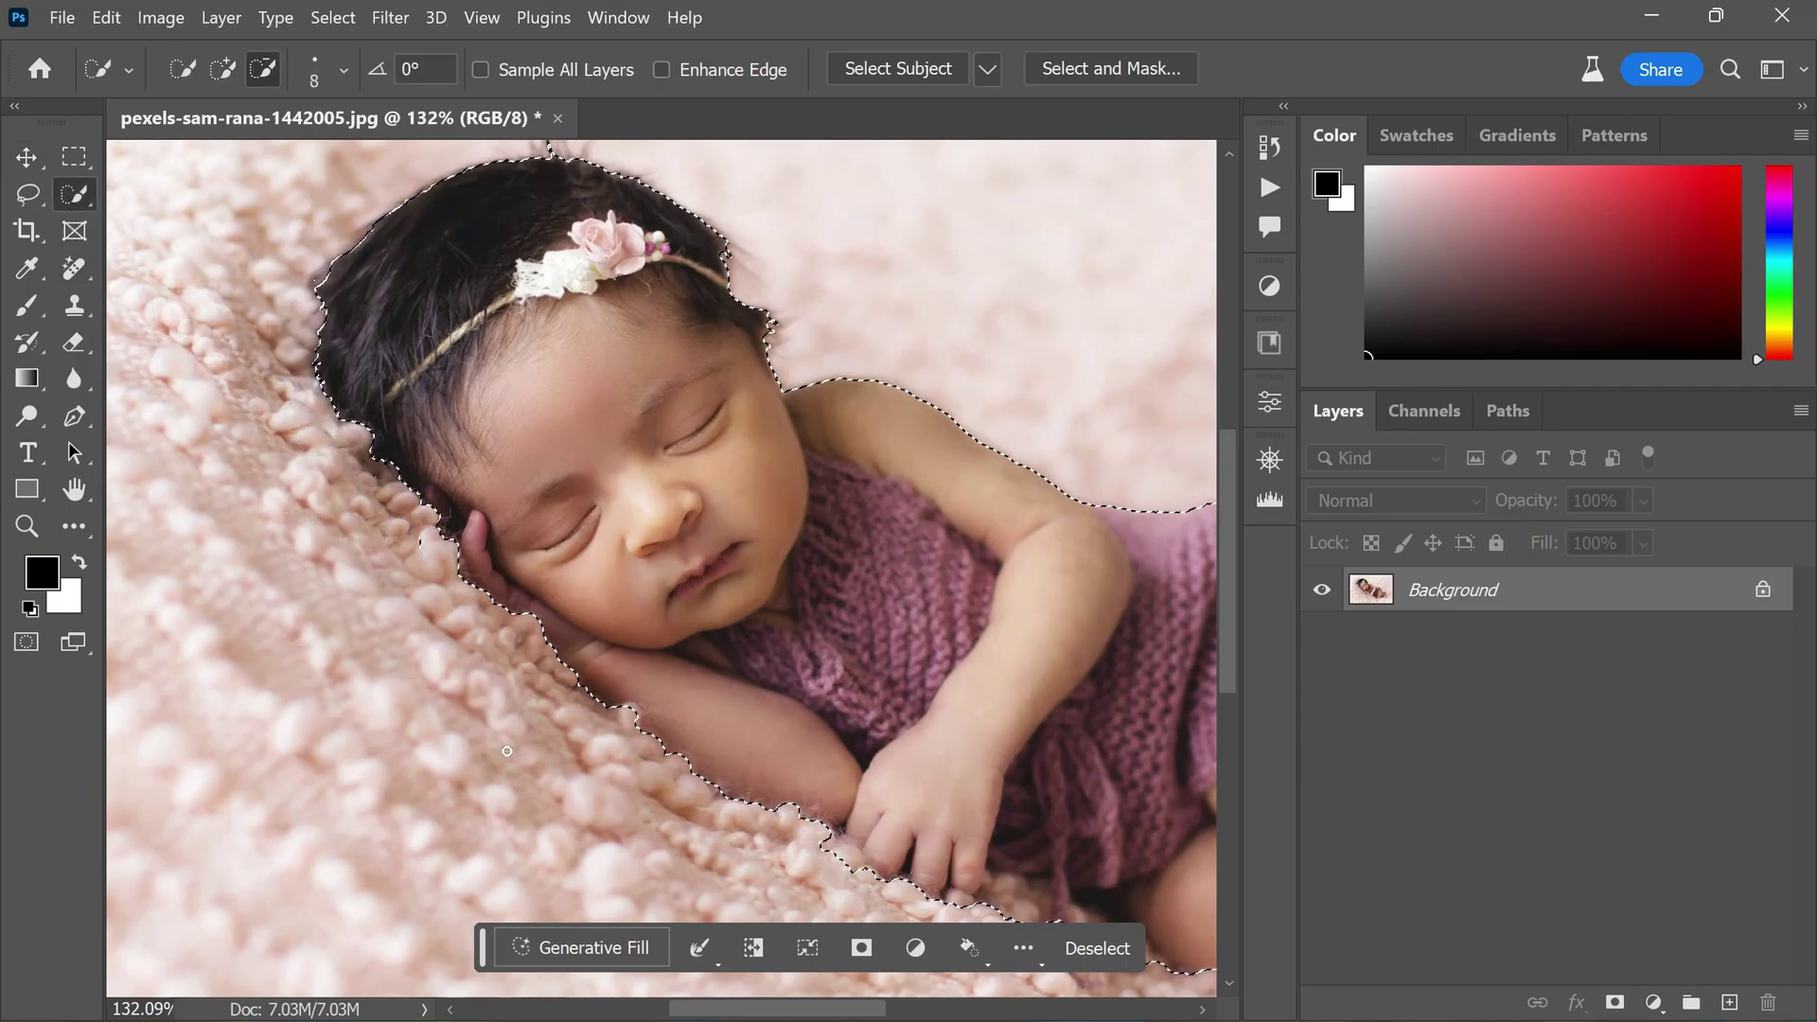
{"action": "scroll", "coordinate": [507, 750], "scroll_direction": "down", "scroll_amount": 2}
{"action": "left_click", "coordinate": [719, 724]}
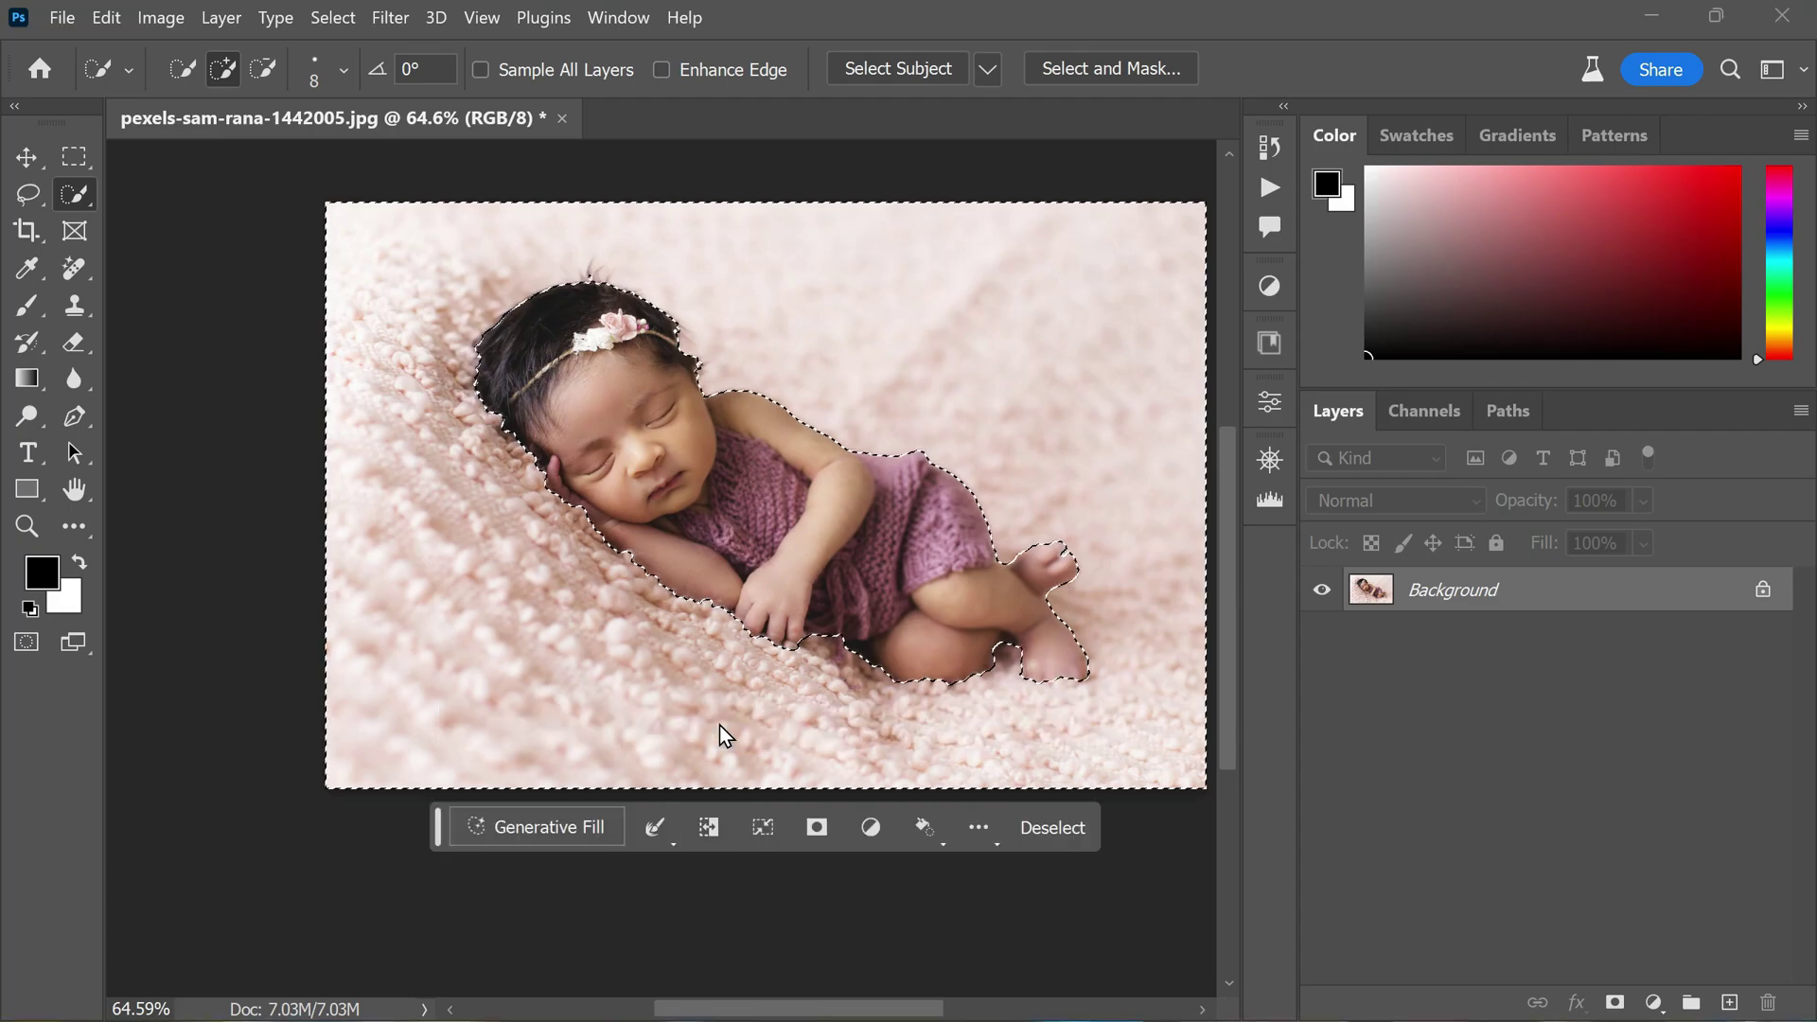
Generative Fill the selection with the prompt 'basket, bed, flowers, fur'.
{"action": "left_click", "coordinate": [577, 823]}
{"action": "type", "text": "b"}
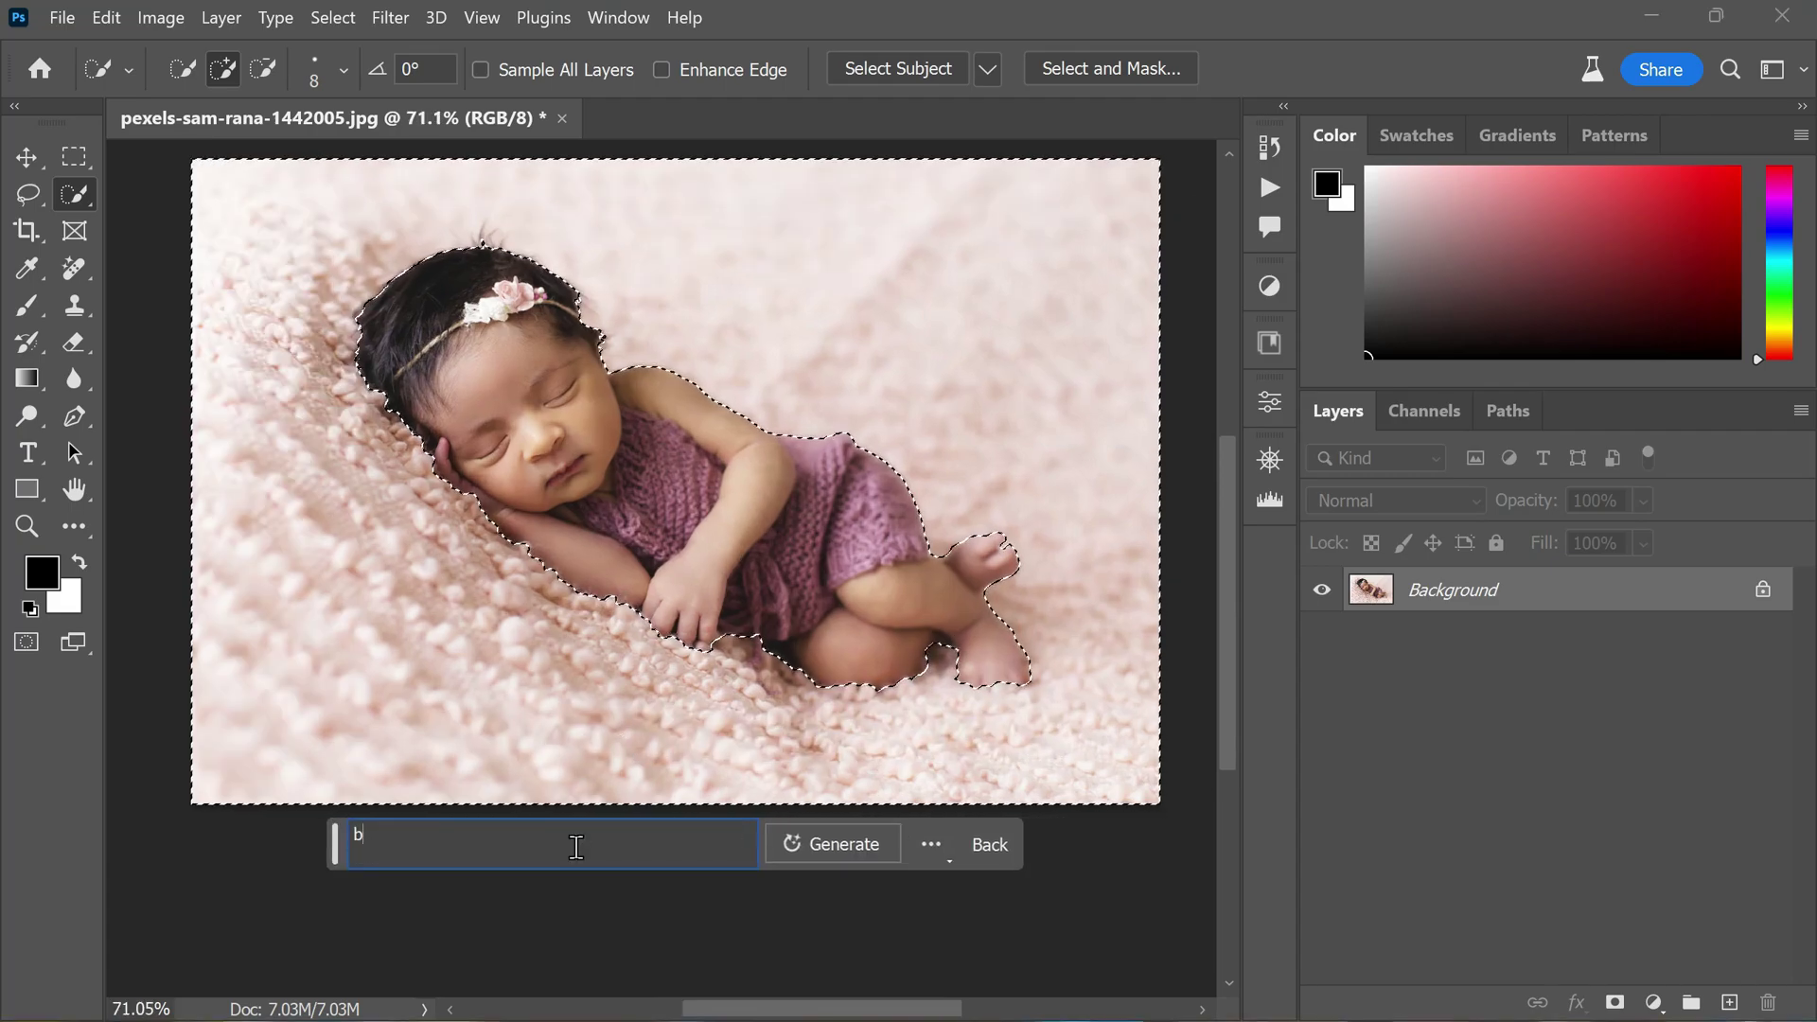
{"action": "type", "text": "asket, "}
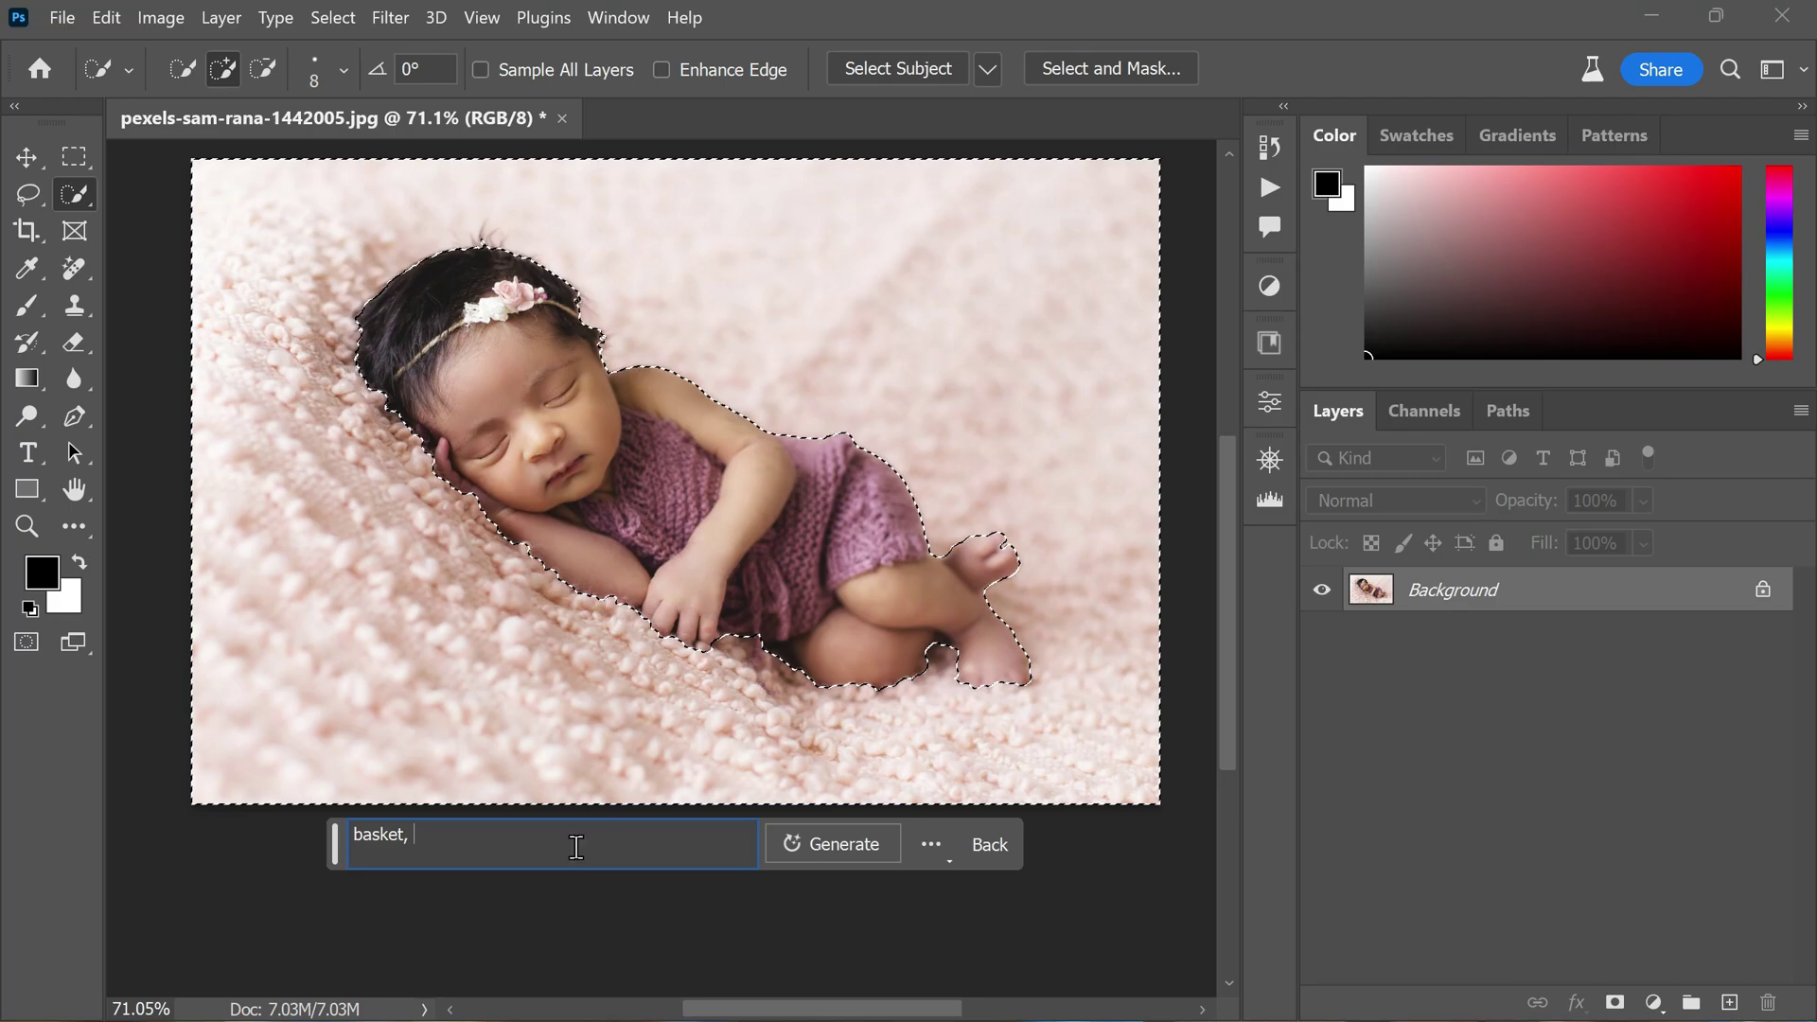
{"action": "type", "text": "bed,"}
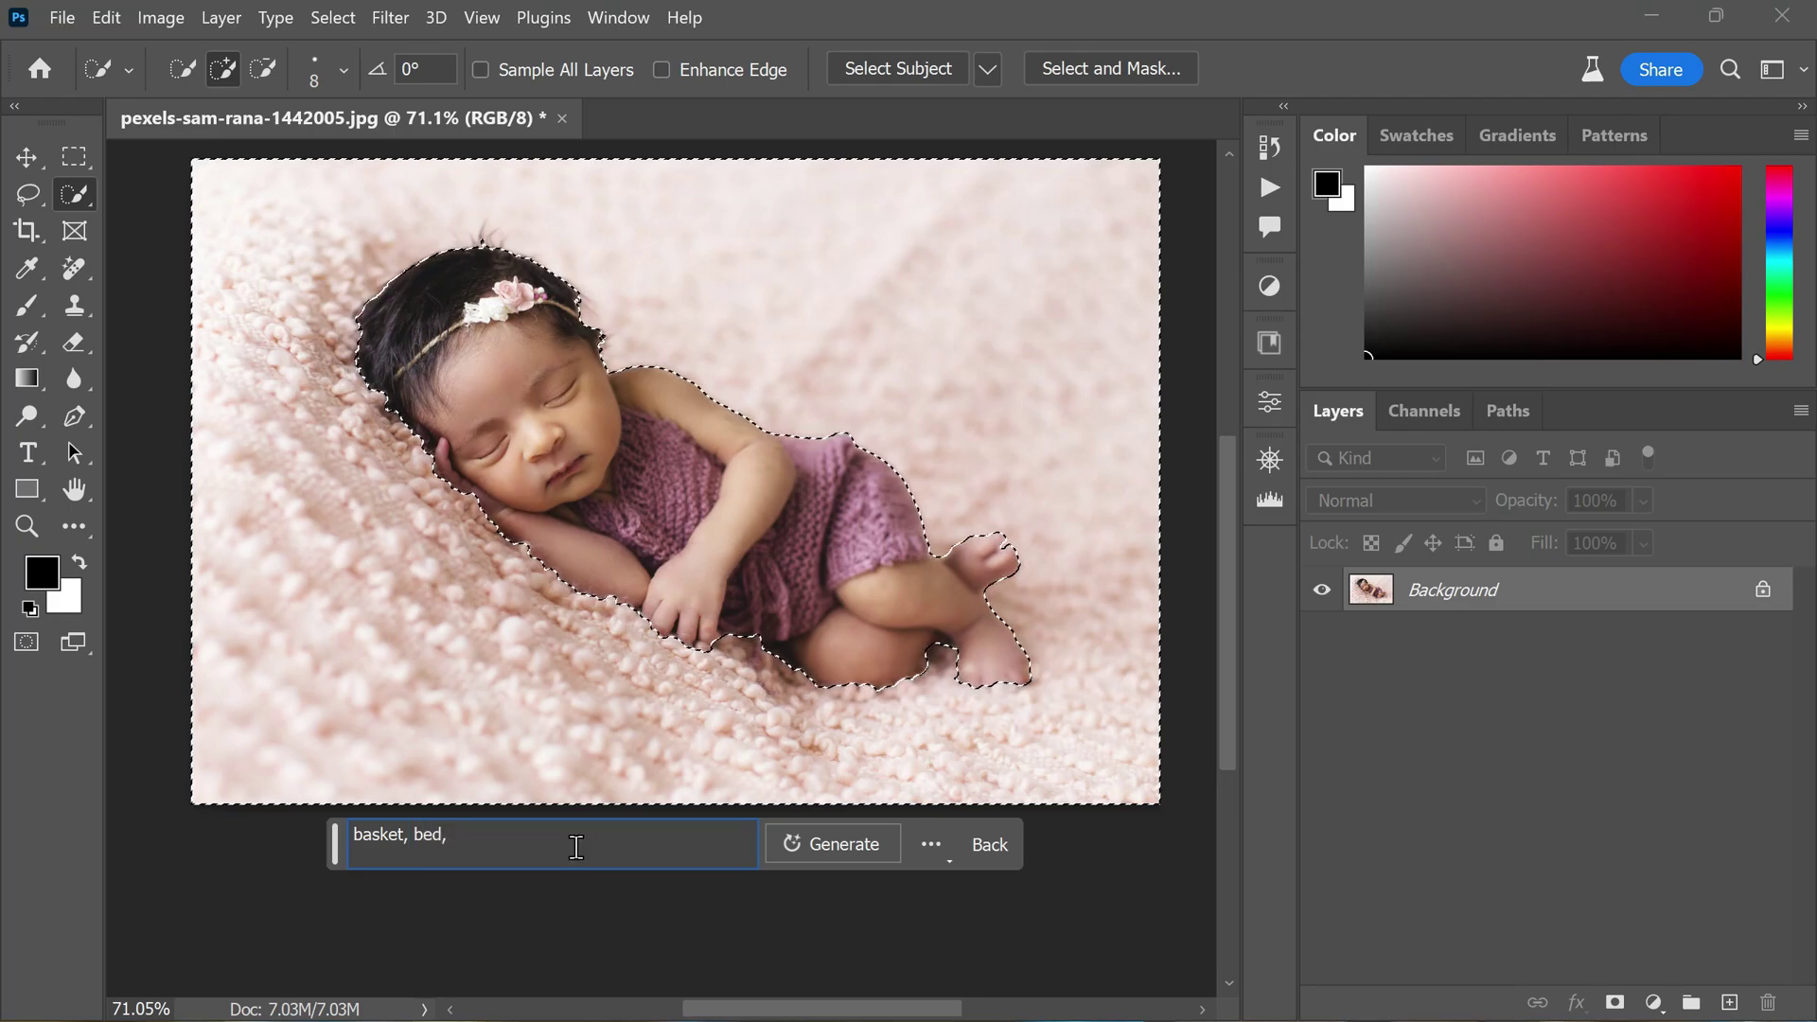
{"action": "type", "text": " flowers, fur"}
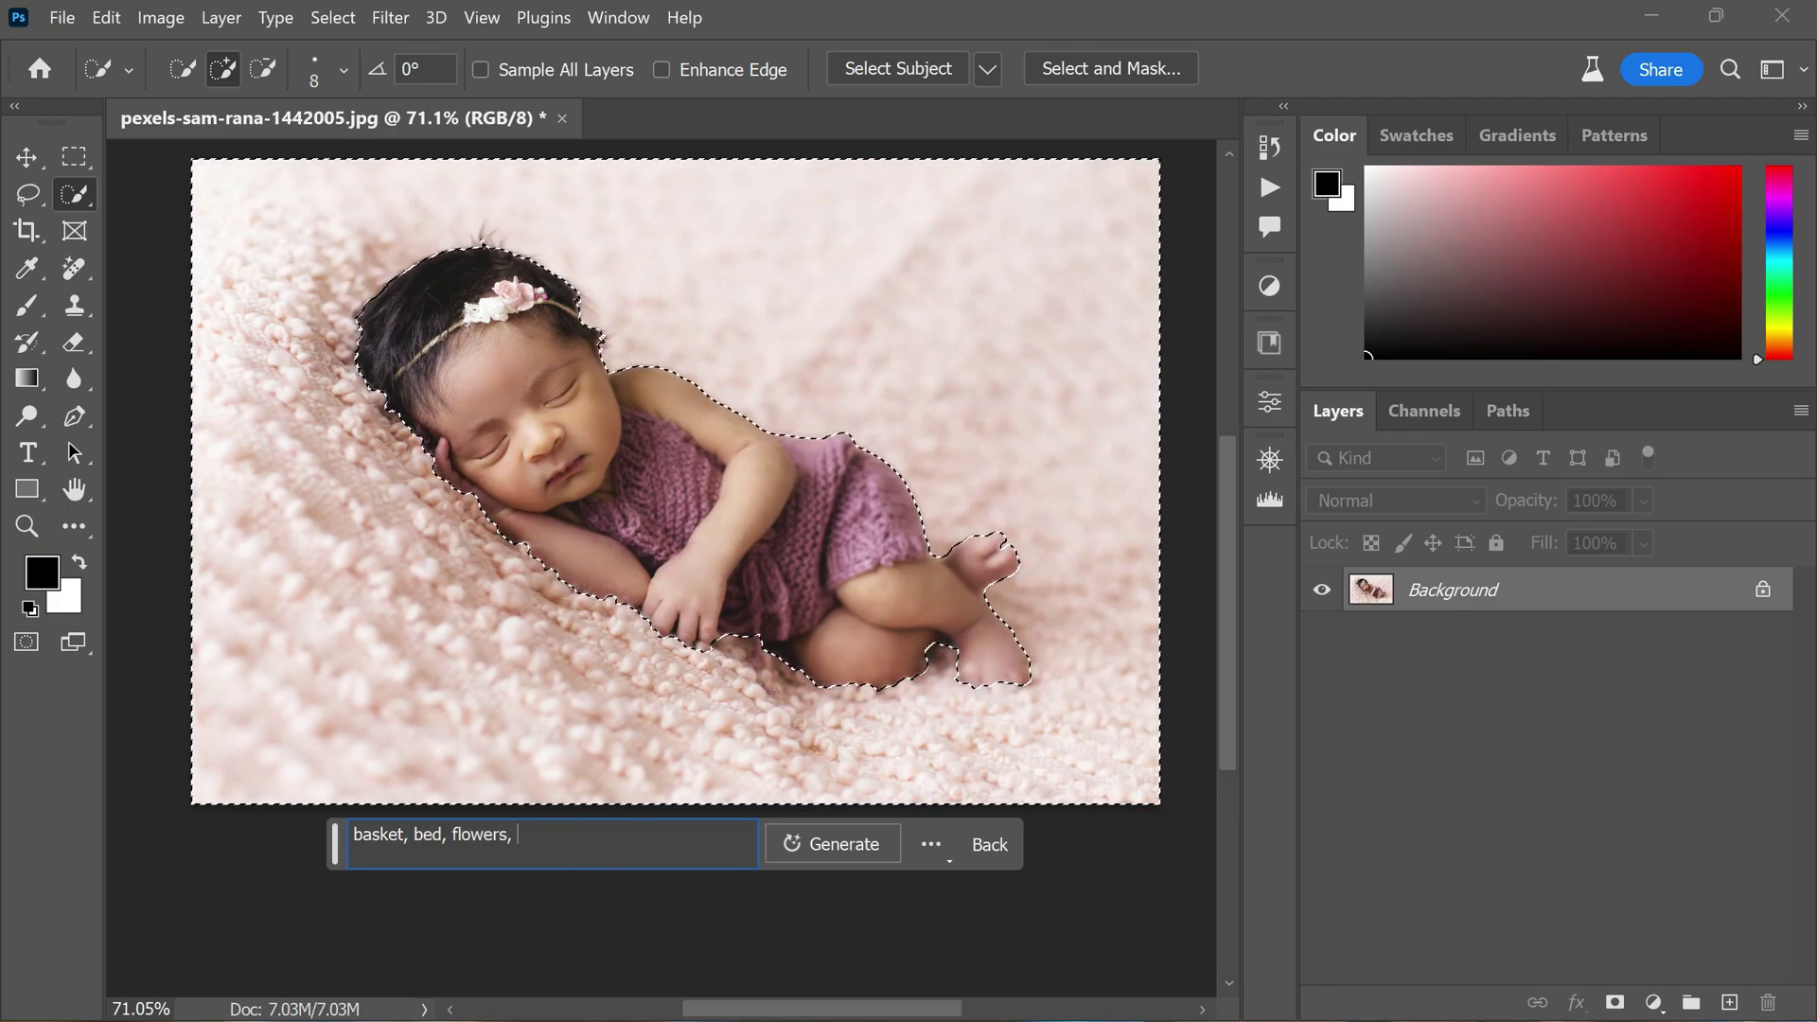
{"action": "left_click", "coordinate": [843, 838]}
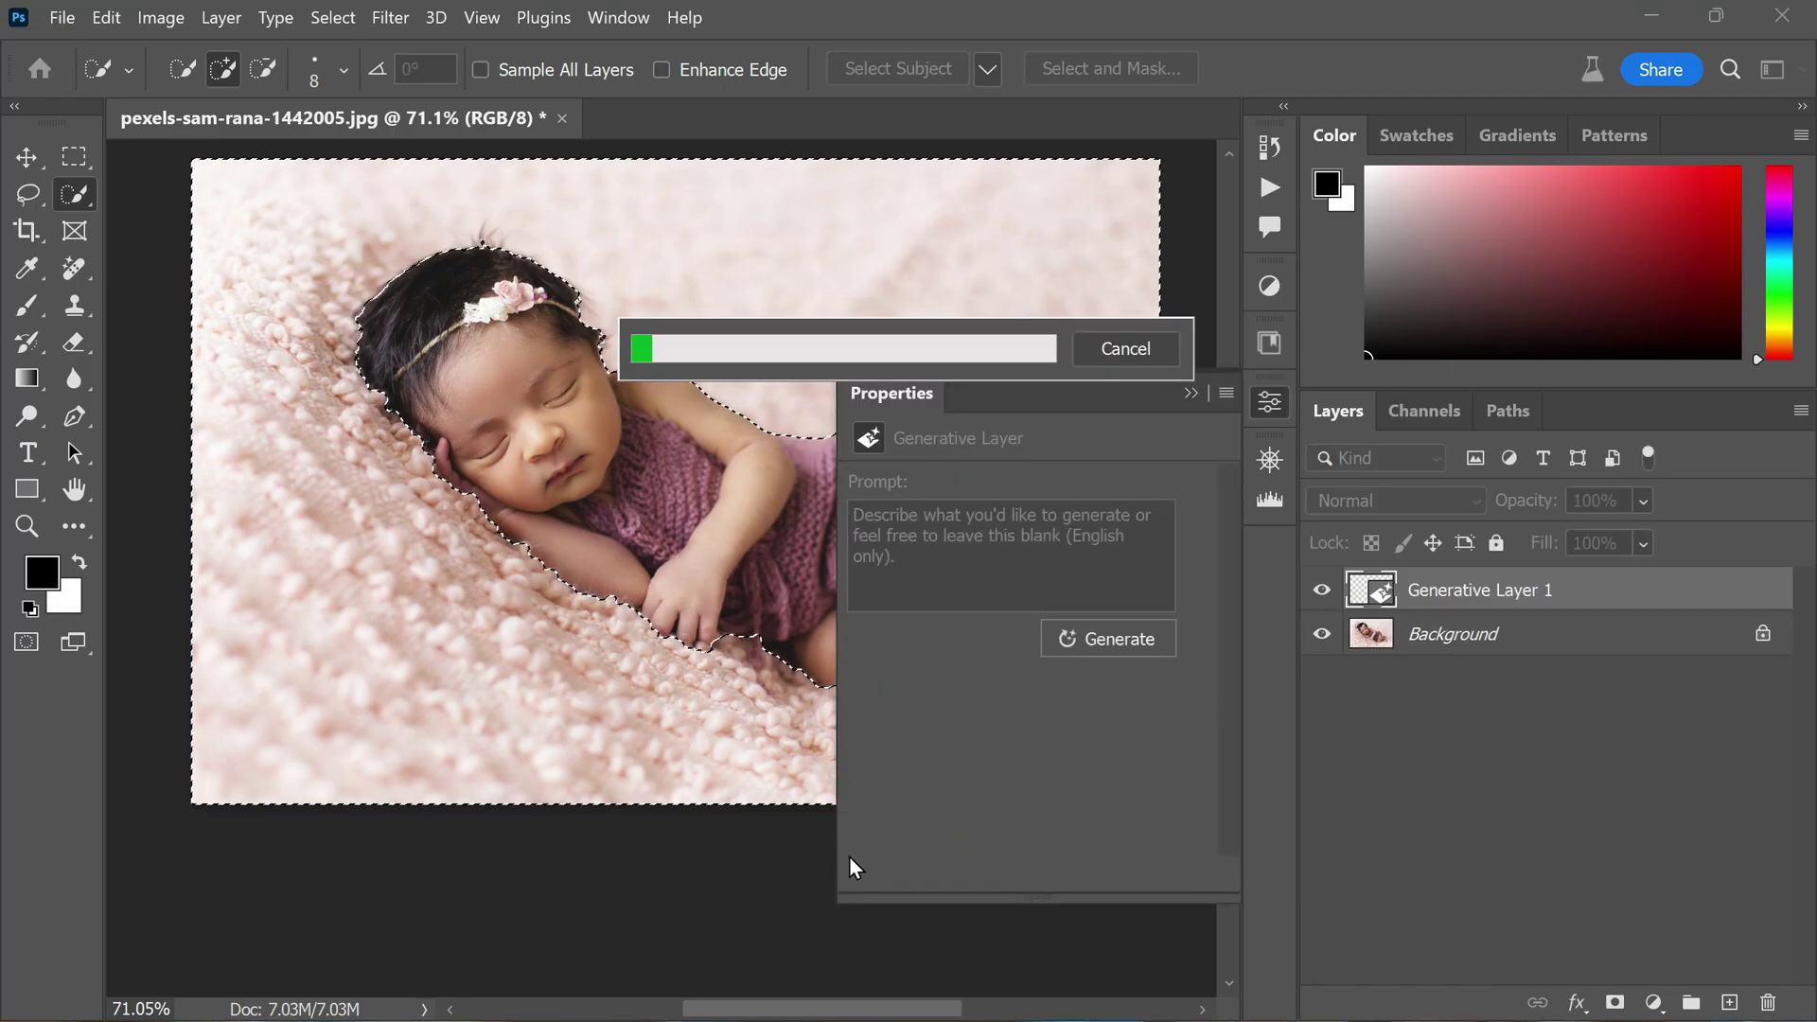
Compare the basket and tulip variations, keep the basket one, and close Properties.
{"action": "scroll", "coordinate": [752, 640], "scroll_direction": "down", "scroll_amount": 3}
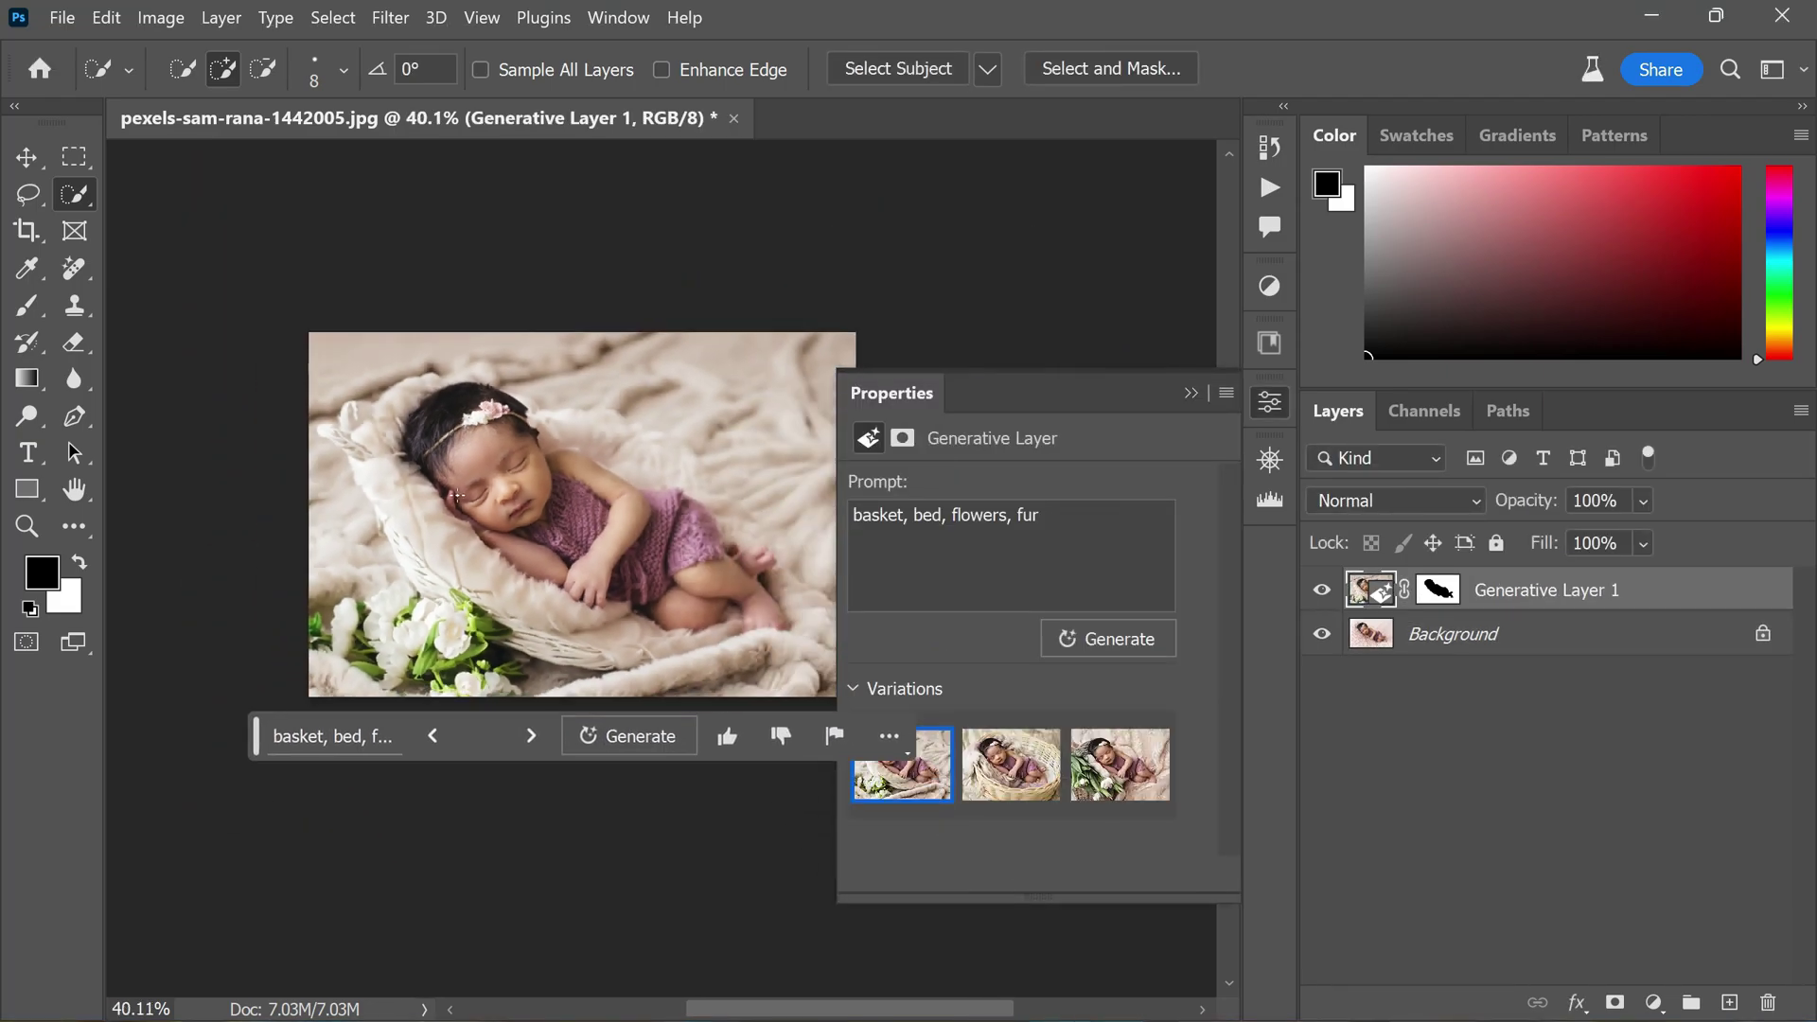
{"action": "left_click", "coordinate": [1034, 792]}
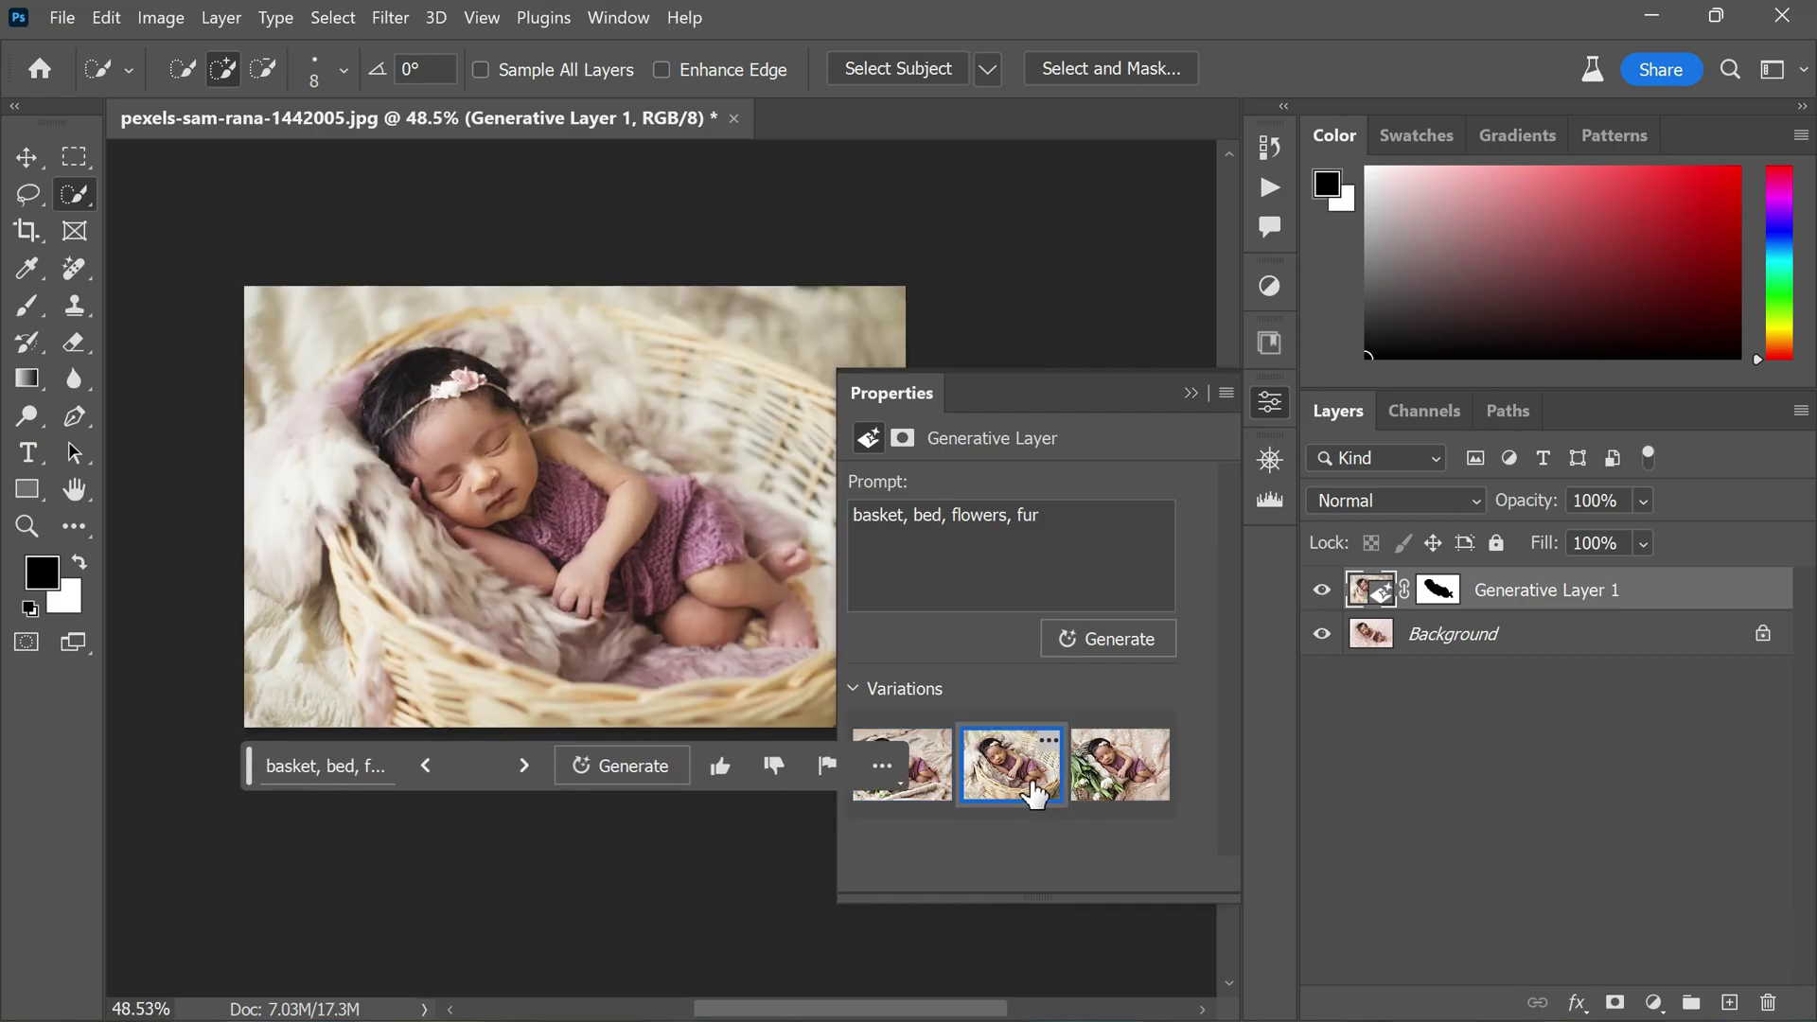
{"action": "left_click", "coordinate": [1107, 785]}
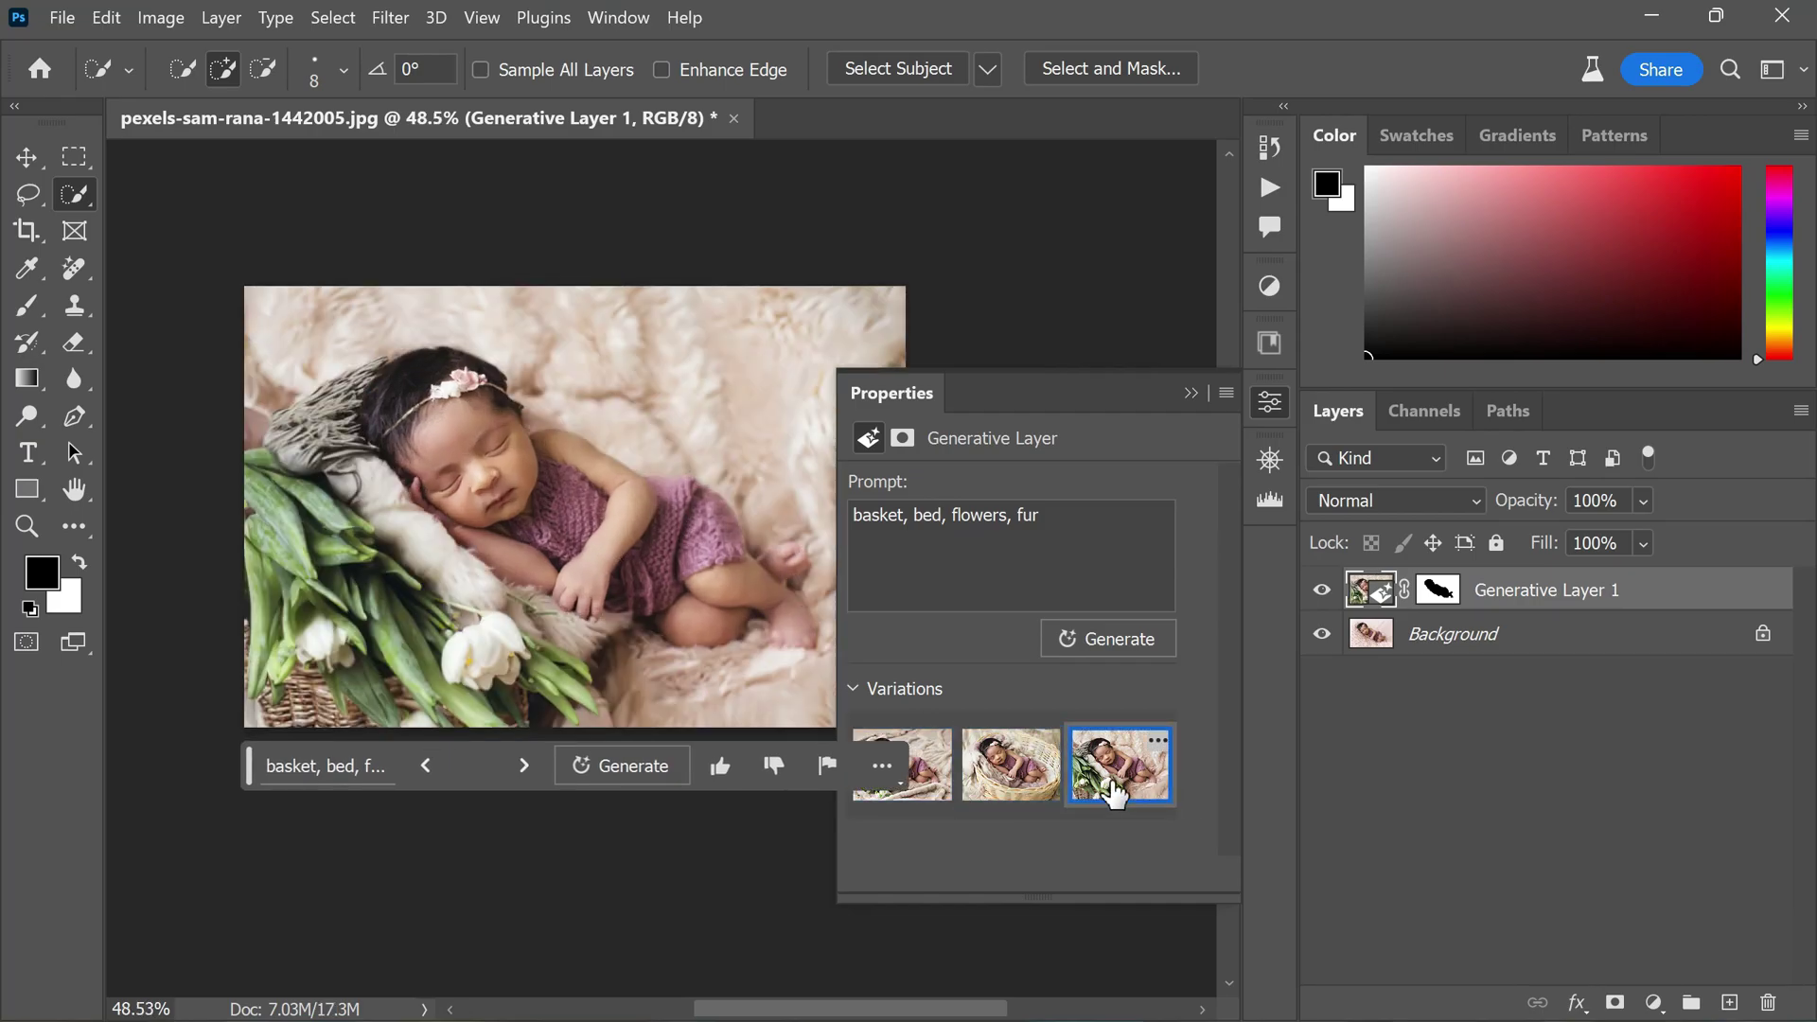
{"action": "left_click", "coordinate": [1012, 783]}
{"action": "left_click", "coordinate": [1190, 393]}
{"action": "scroll", "coordinate": [699, 475], "scroll_direction": "up", "scroll_amount": 4}
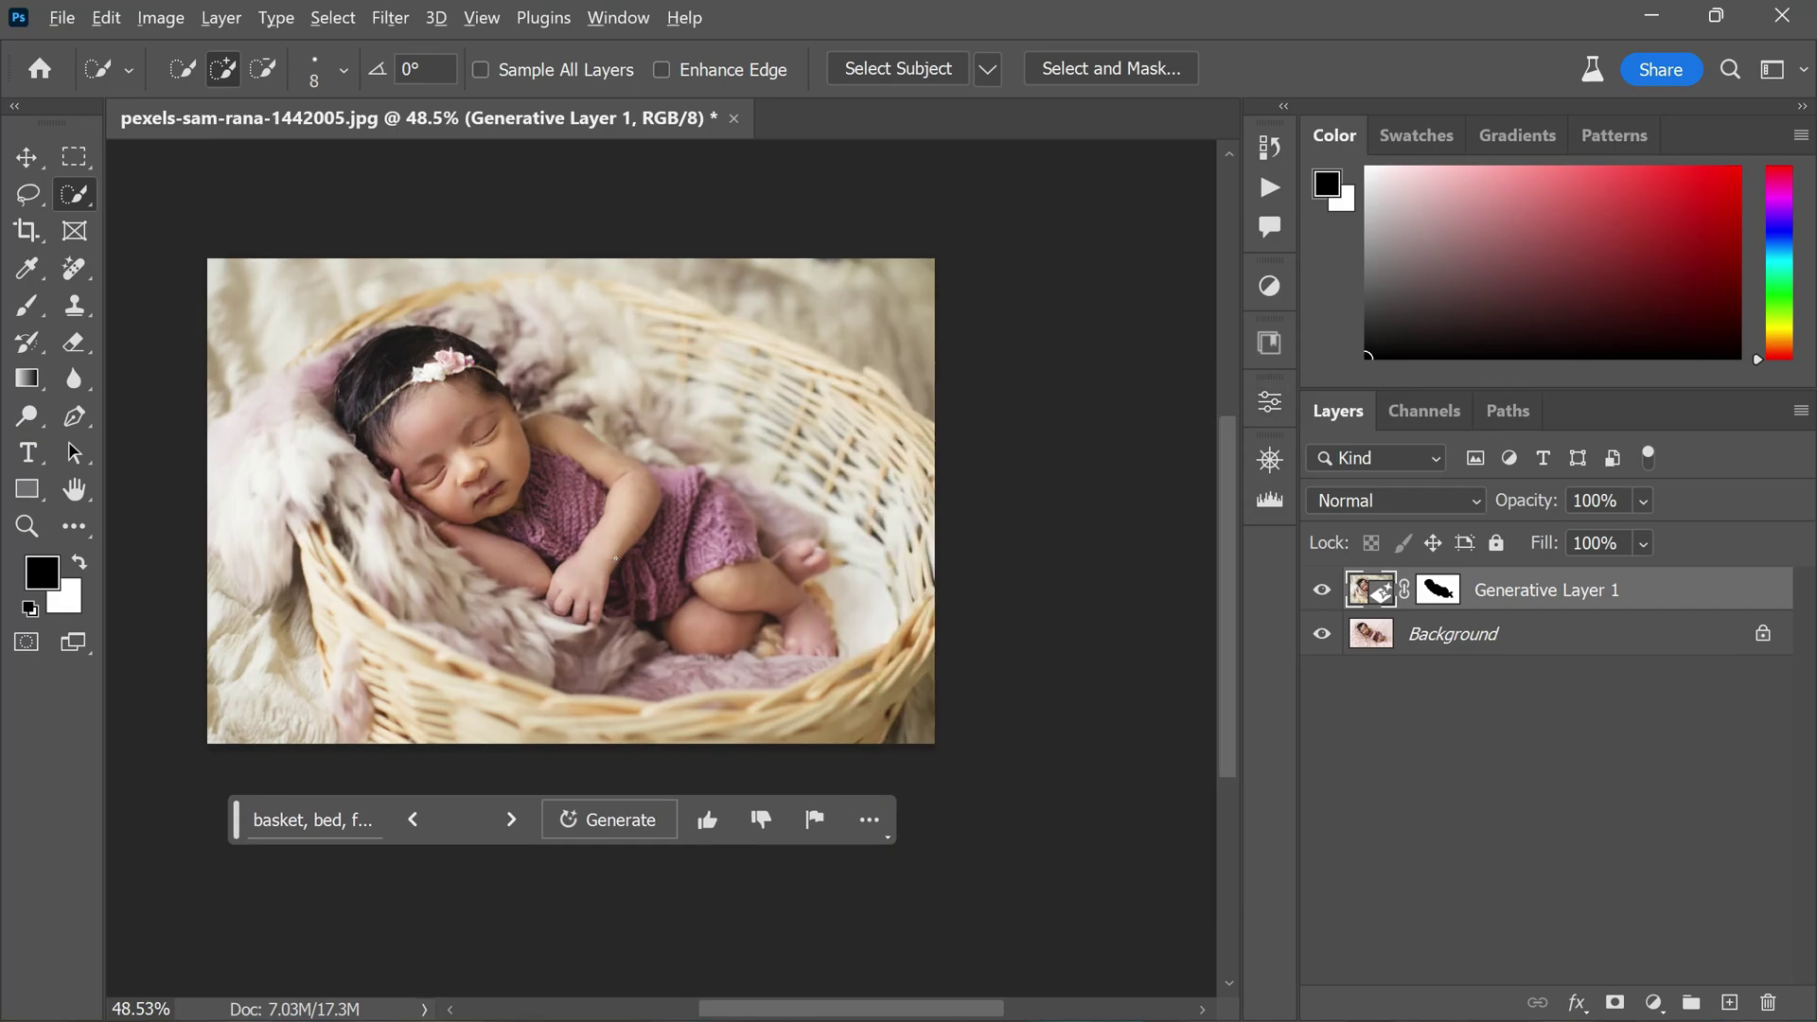
{"action": "scroll", "coordinate": [811, 443], "scroll_direction": "down", "scroll_amount": 2}
{"action": "scroll", "coordinate": [826, 441], "scroll_direction": "down", "scroll_amount": 1}
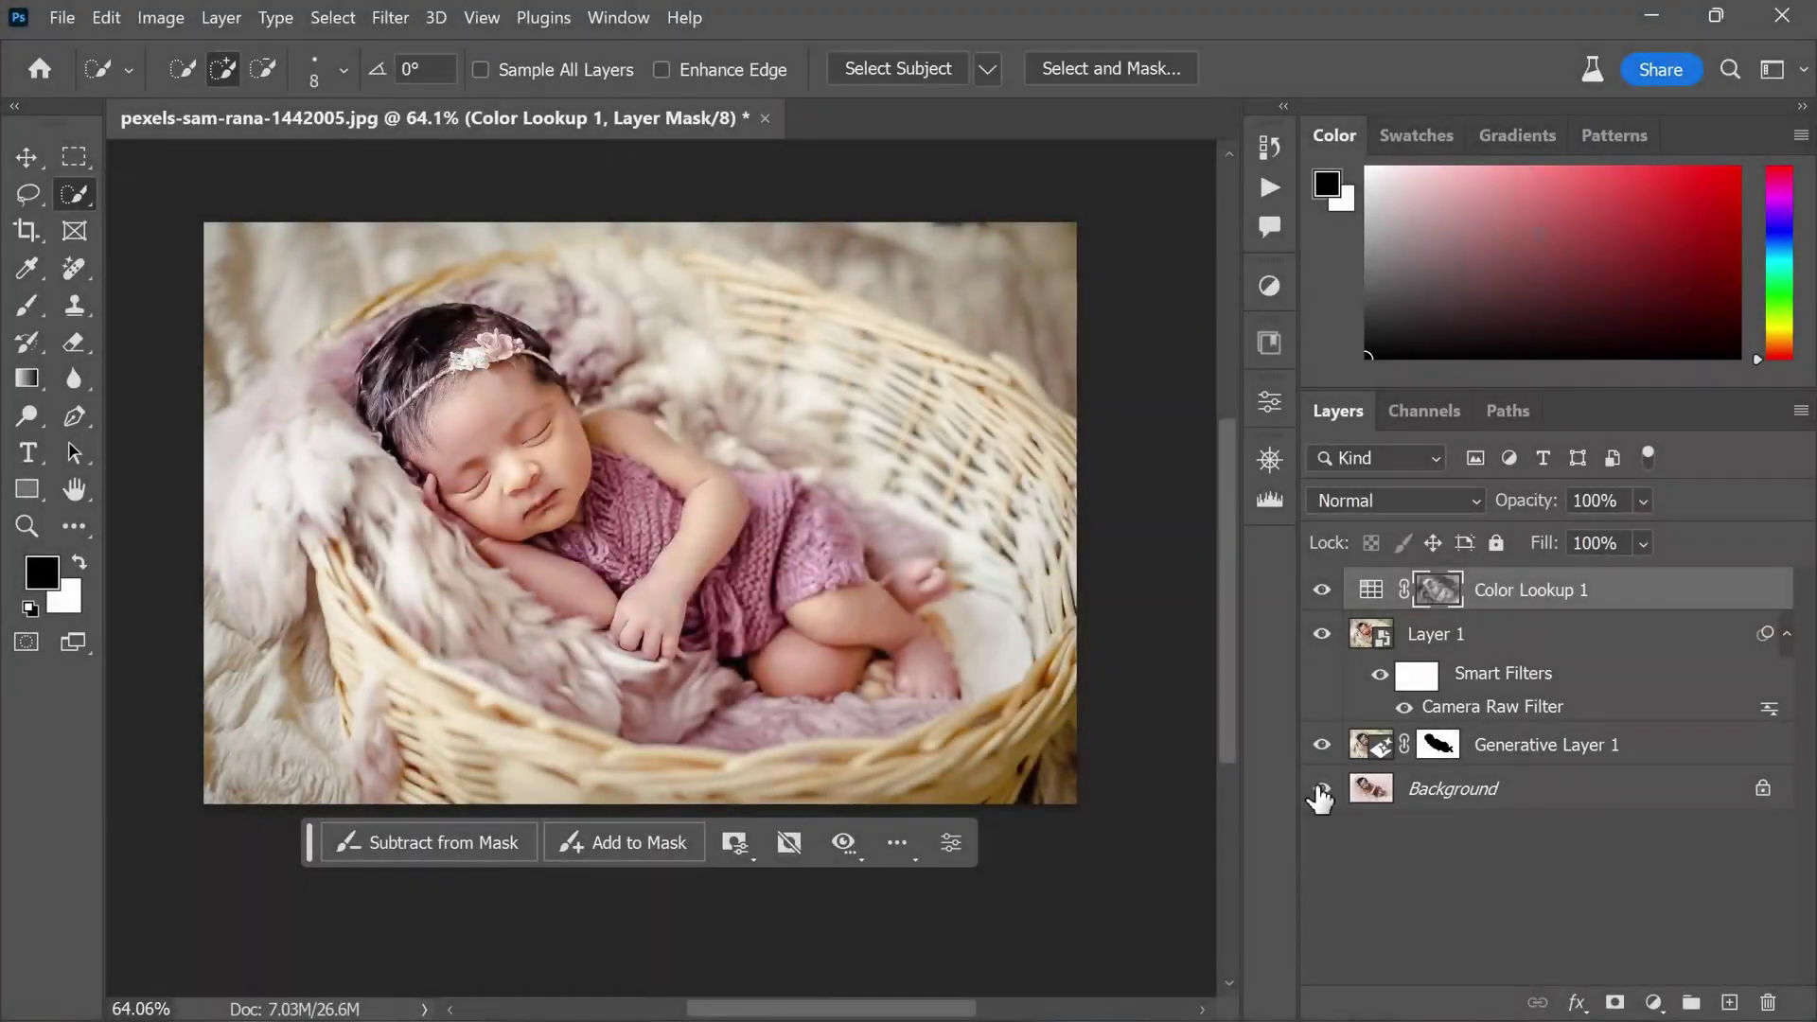
Alt-toggle the Background eye to compare the original baby photo with the basket edit.
{"action": "left_click", "coordinate": [1321, 790], "text": "alt"}
{"action": "left_click", "coordinate": [1321, 790], "text": "alt"}
{"action": "left_click", "coordinate": [1320, 790], "text": "alt"}
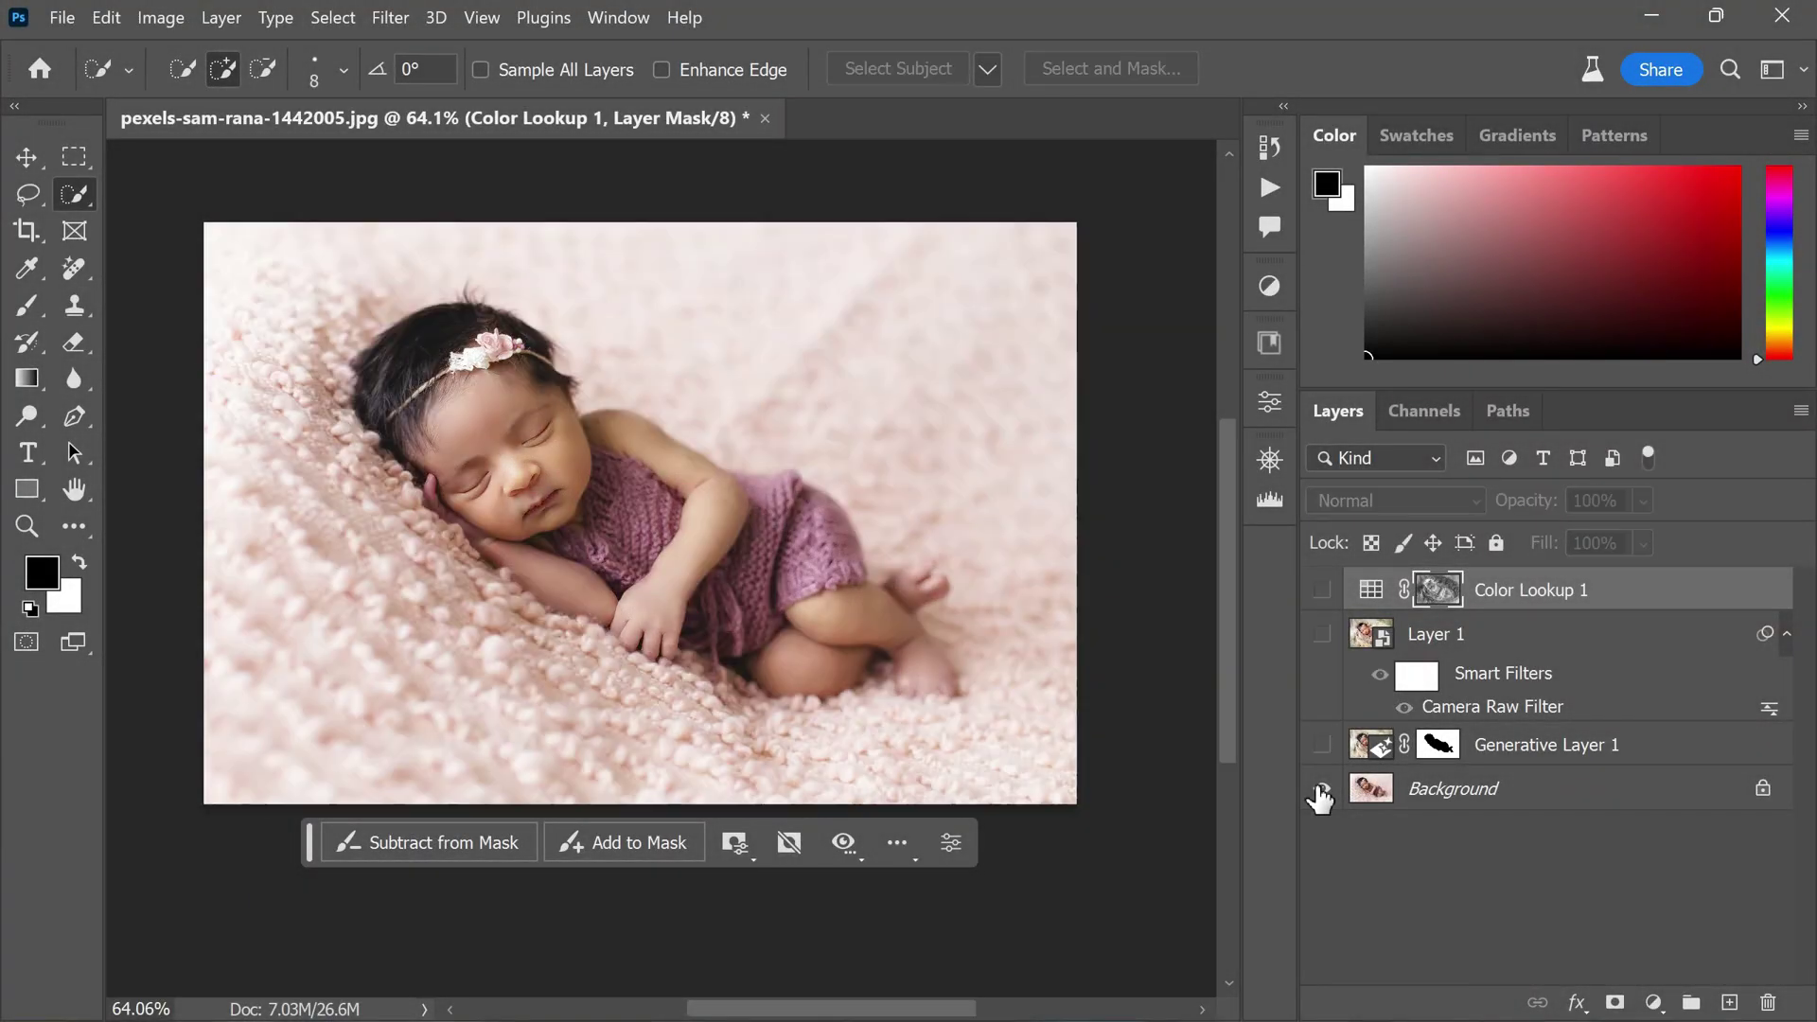
{"action": "left_click", "coordinate": [1320, 790], "text": "alt"}
{"action": "left_click", "coordinate": [1321, 790], "text": "alt"}
{"action": "left_click", "coordinate": [1321, 790], "text": "alt"}
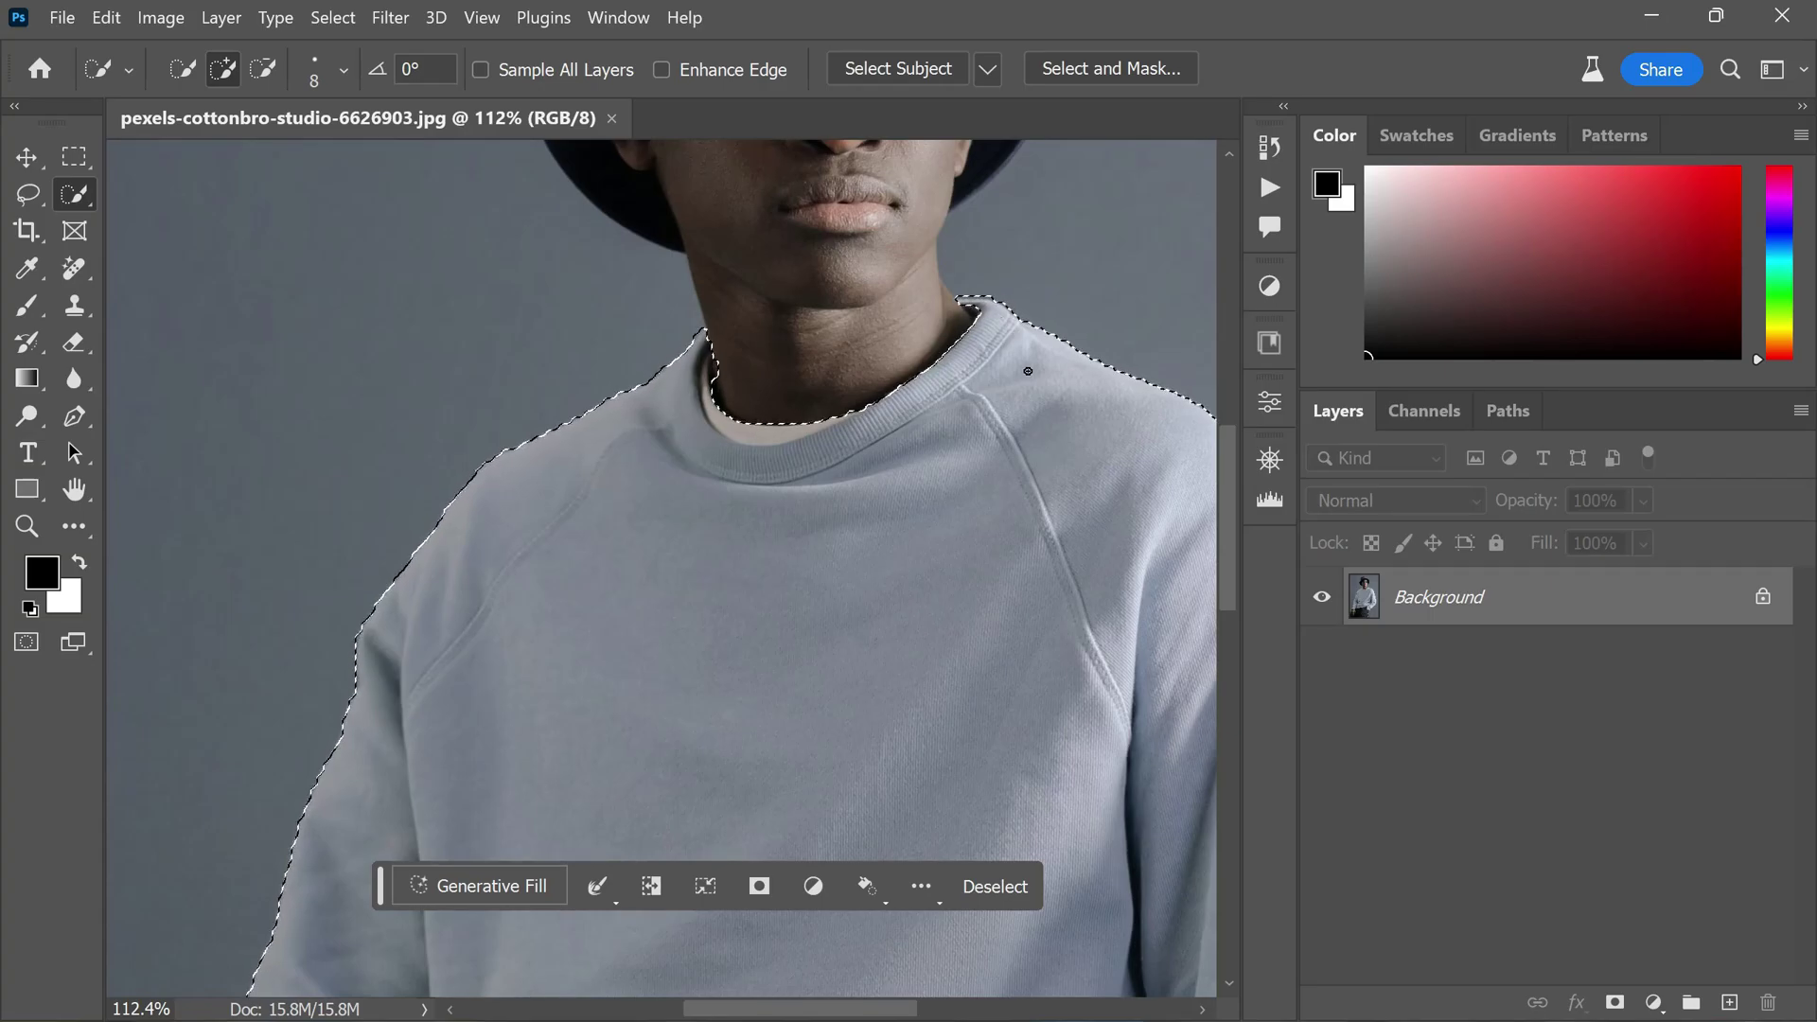
Generative Fill the sweater selection with the prompt 'white shirt'.
{"action": "scroll", "coordinate": [546, 767], "scroll_direction": "down", "scroll_amount": 5}
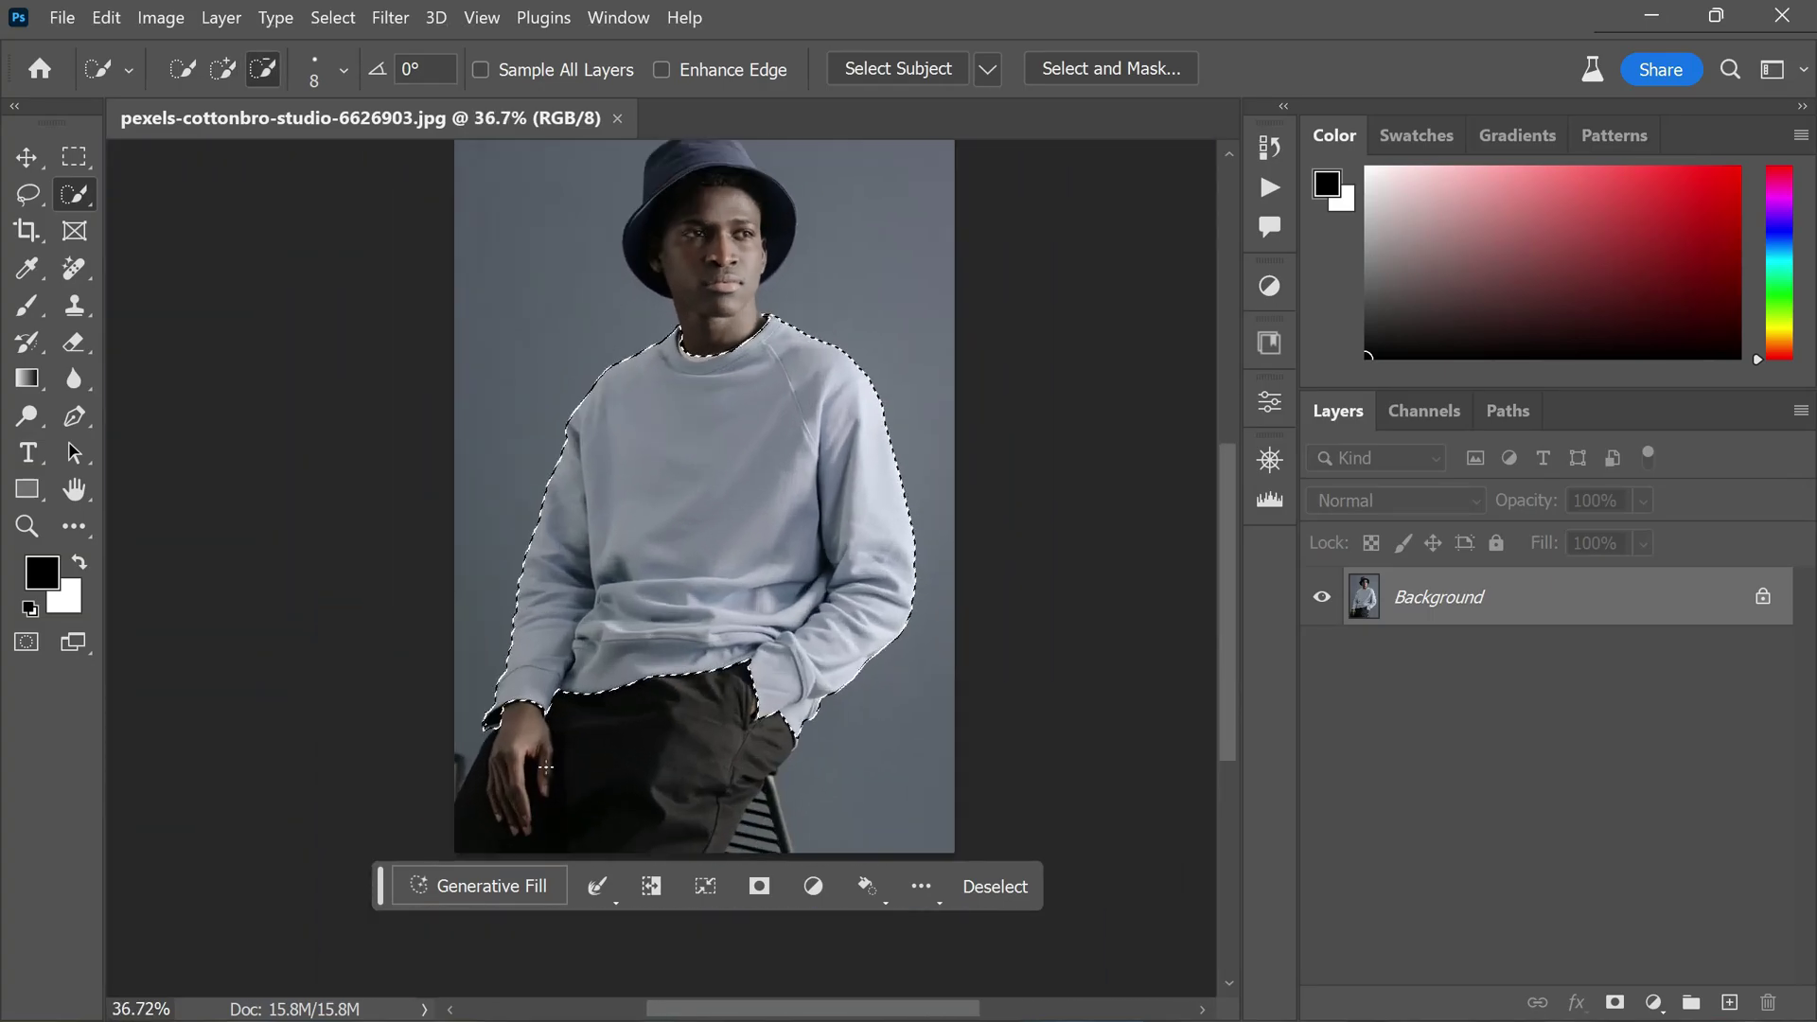
{"action": "scroll", "coordinate": [546, 766], "scroll_direction": "up", "scroll_amount": 1}
{"action": "scroll", "coordinate": [530, 823], "scroll_direction": "down", "scroll_amount": 1}
{"action": "scroll", "coordinate": [516, 878], "scroll_direction": "up", "scroll_amount": 1}
{"action": "left_click", "coordinate": [511, 886]}
{"action": "type", "text": "white shirt"}
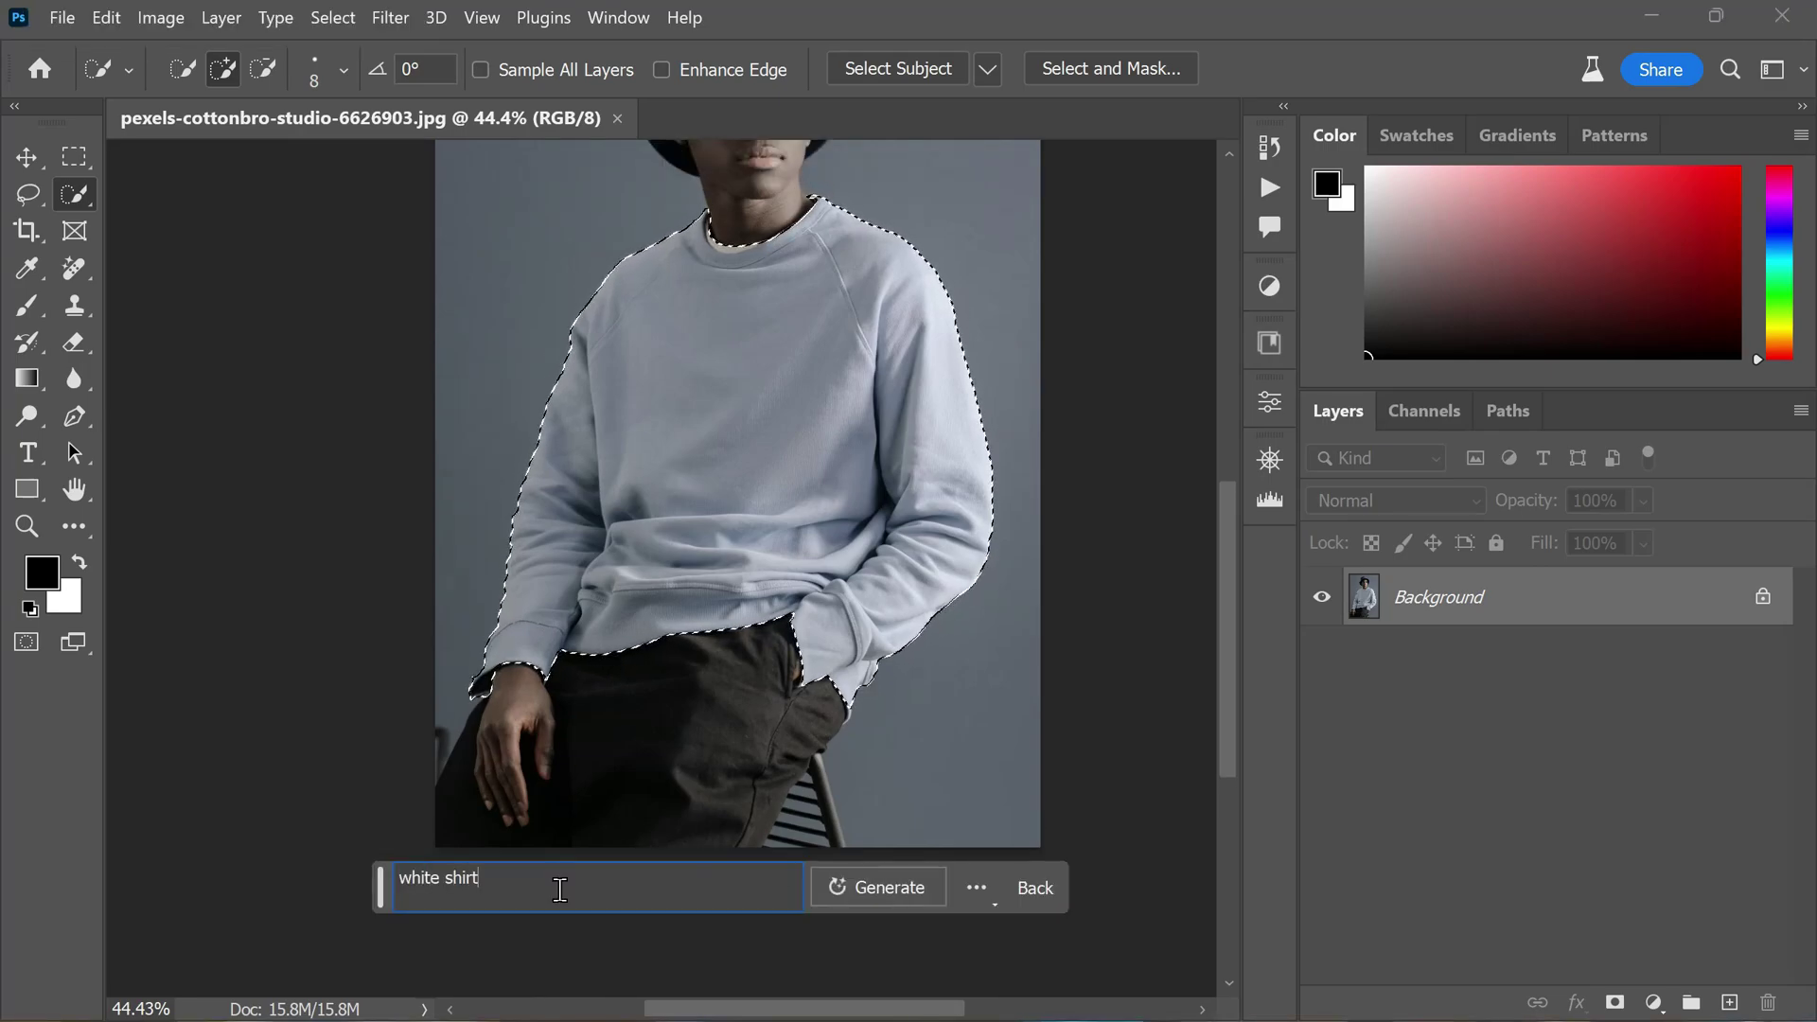
{"action": "left_click", "coordinate": [869, 888]}
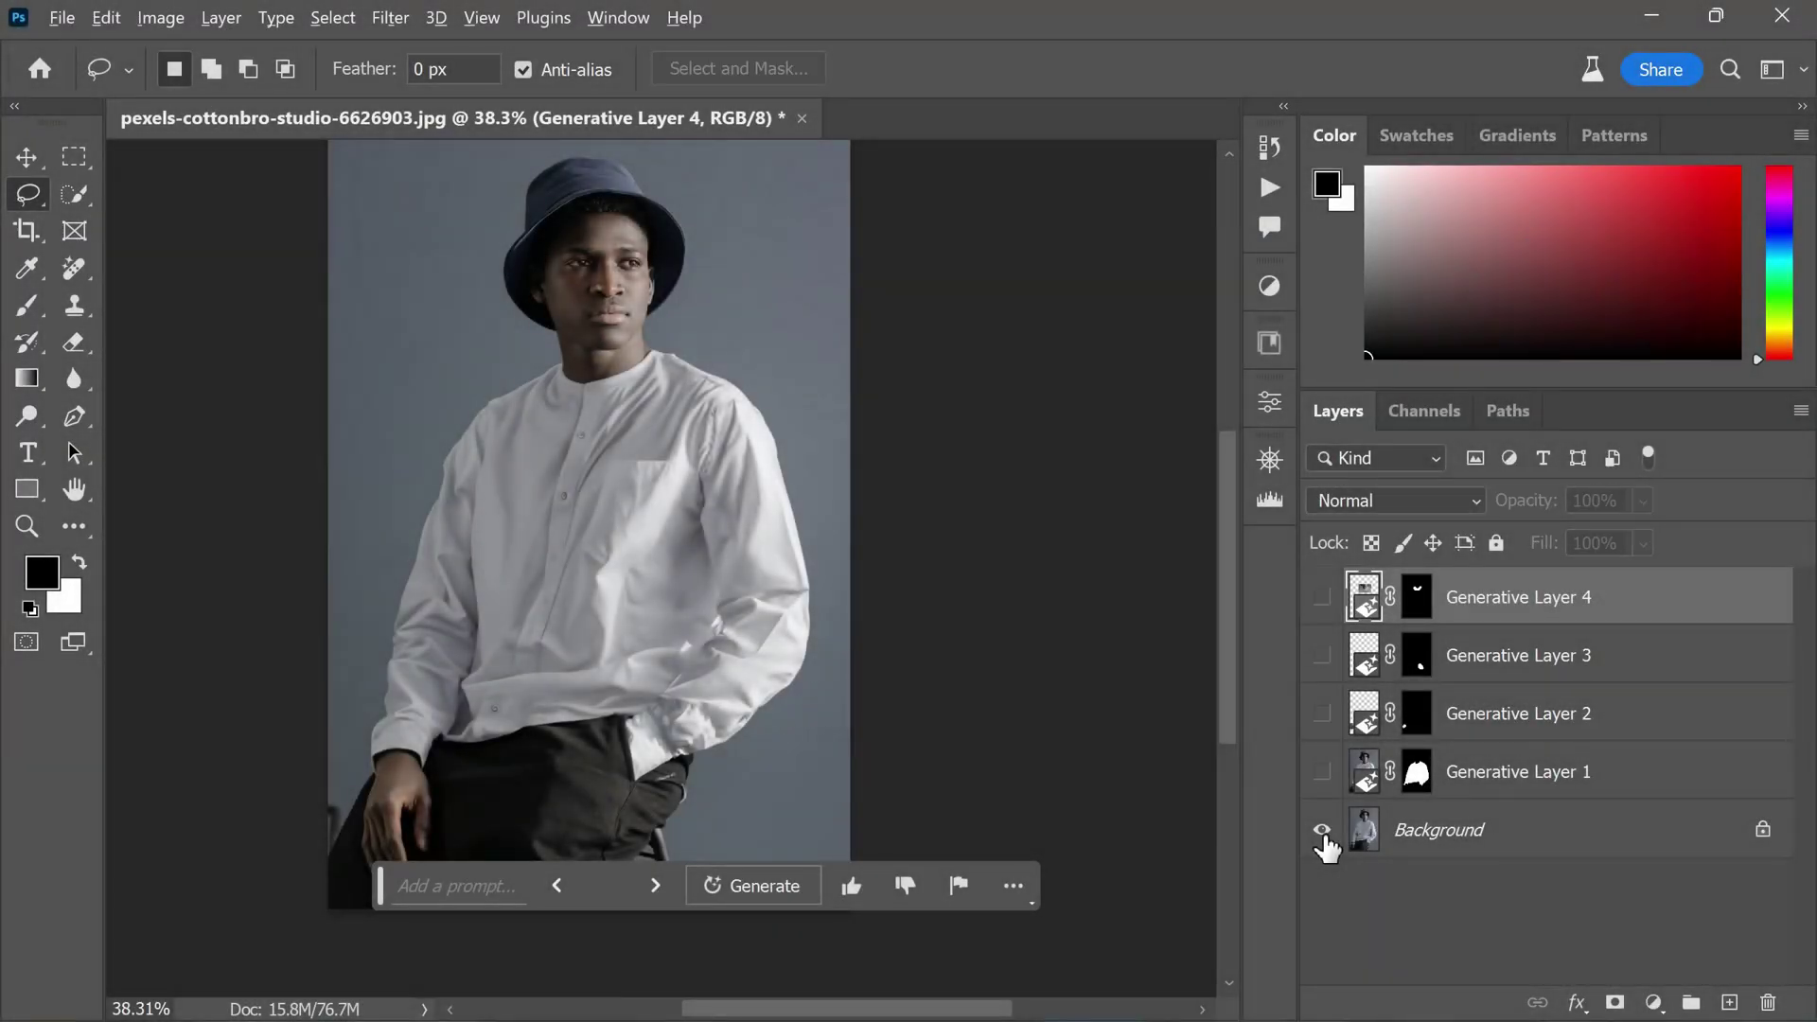
Alt-toggle the Background eye to compare the grey sweater against the white shirt.
{"action": "left_click", "coordinate": [1322, 830], "text": "alt"}
{"action": "left_click", "coordinate": [1321, 829], "text": "alt"}
{"action": "left_click", "coordinate": [1321, 830], "text": "alt"}
{"action": "left_click", "coordinate": [1322, 830], "text": "alt"}
{"action": "left_click", "coordinate": [1322, 830], "text": "alt"}
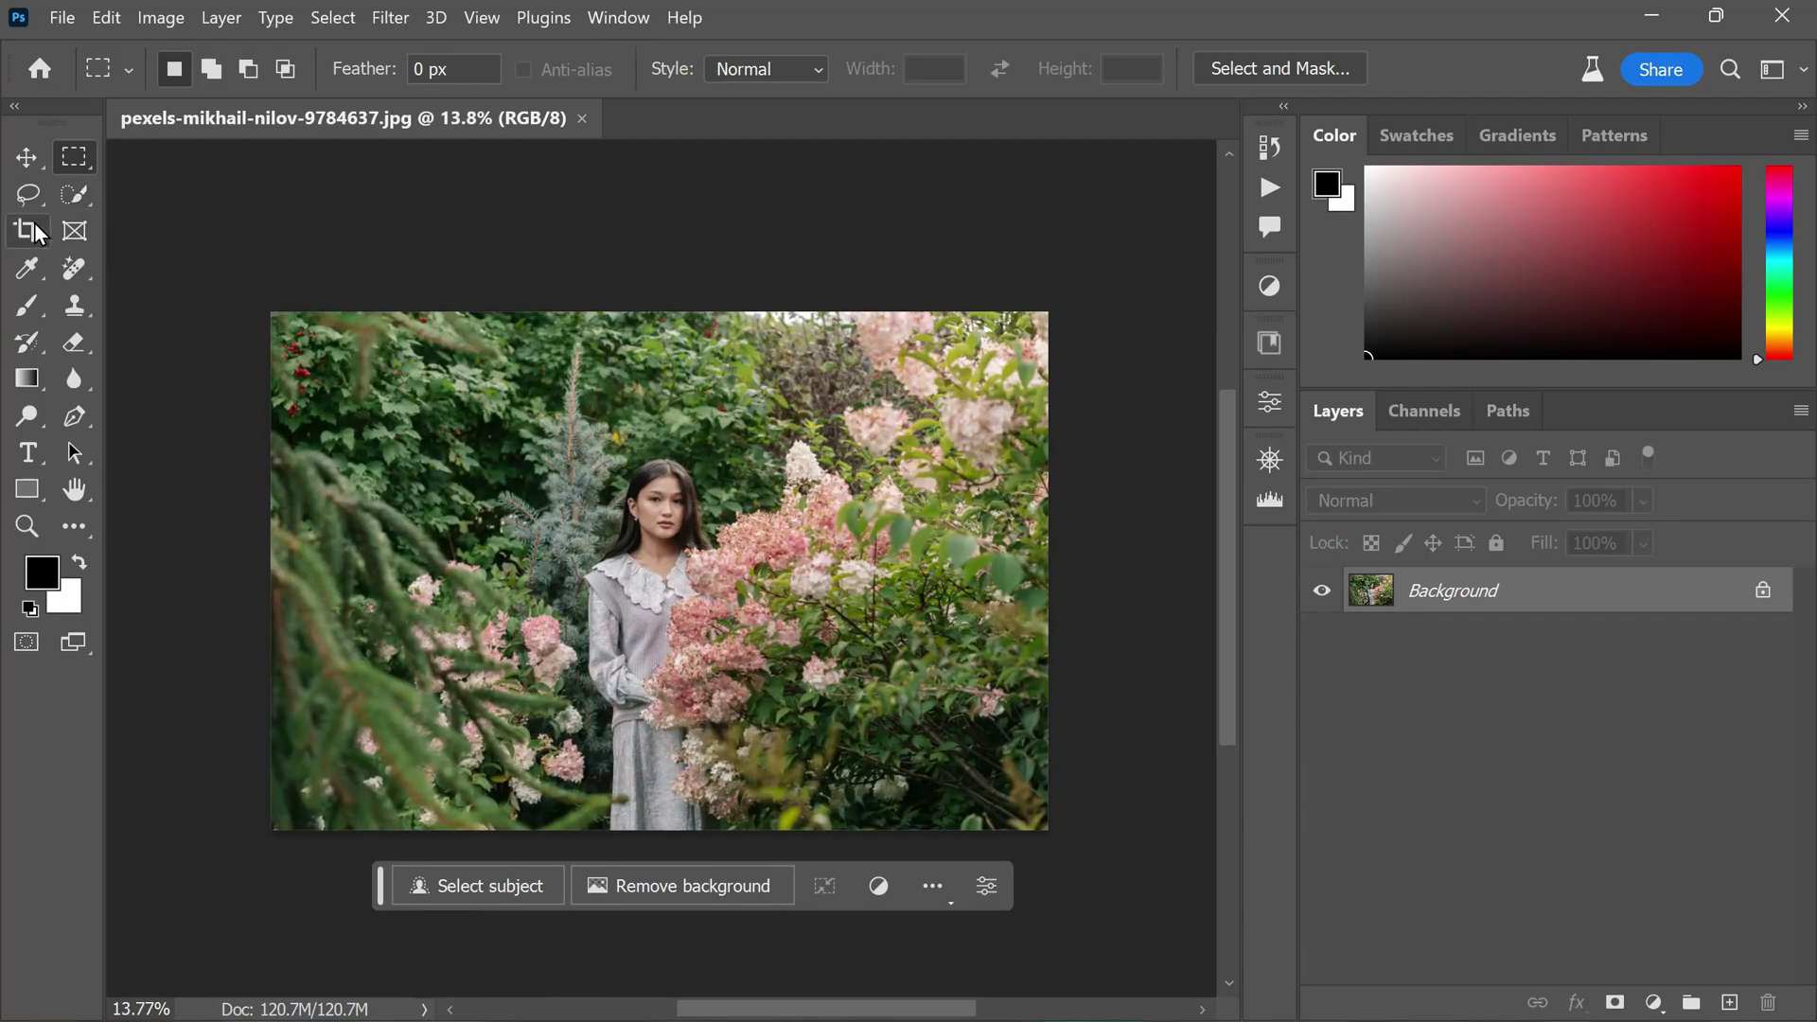
Drag the top crop handle upward until the image height reads 7916 px.
{"action": "left_click", "coordinate": [34, 227]}
{"action": "left_click_drag", "start_coordinate": [659, 313], "coordinate": [687, 190]}
Commit the crop, marquee-select the white strip, and generate 'dramatic sky, cinematic lighting'.
{"action": "key", "text": "Return"}
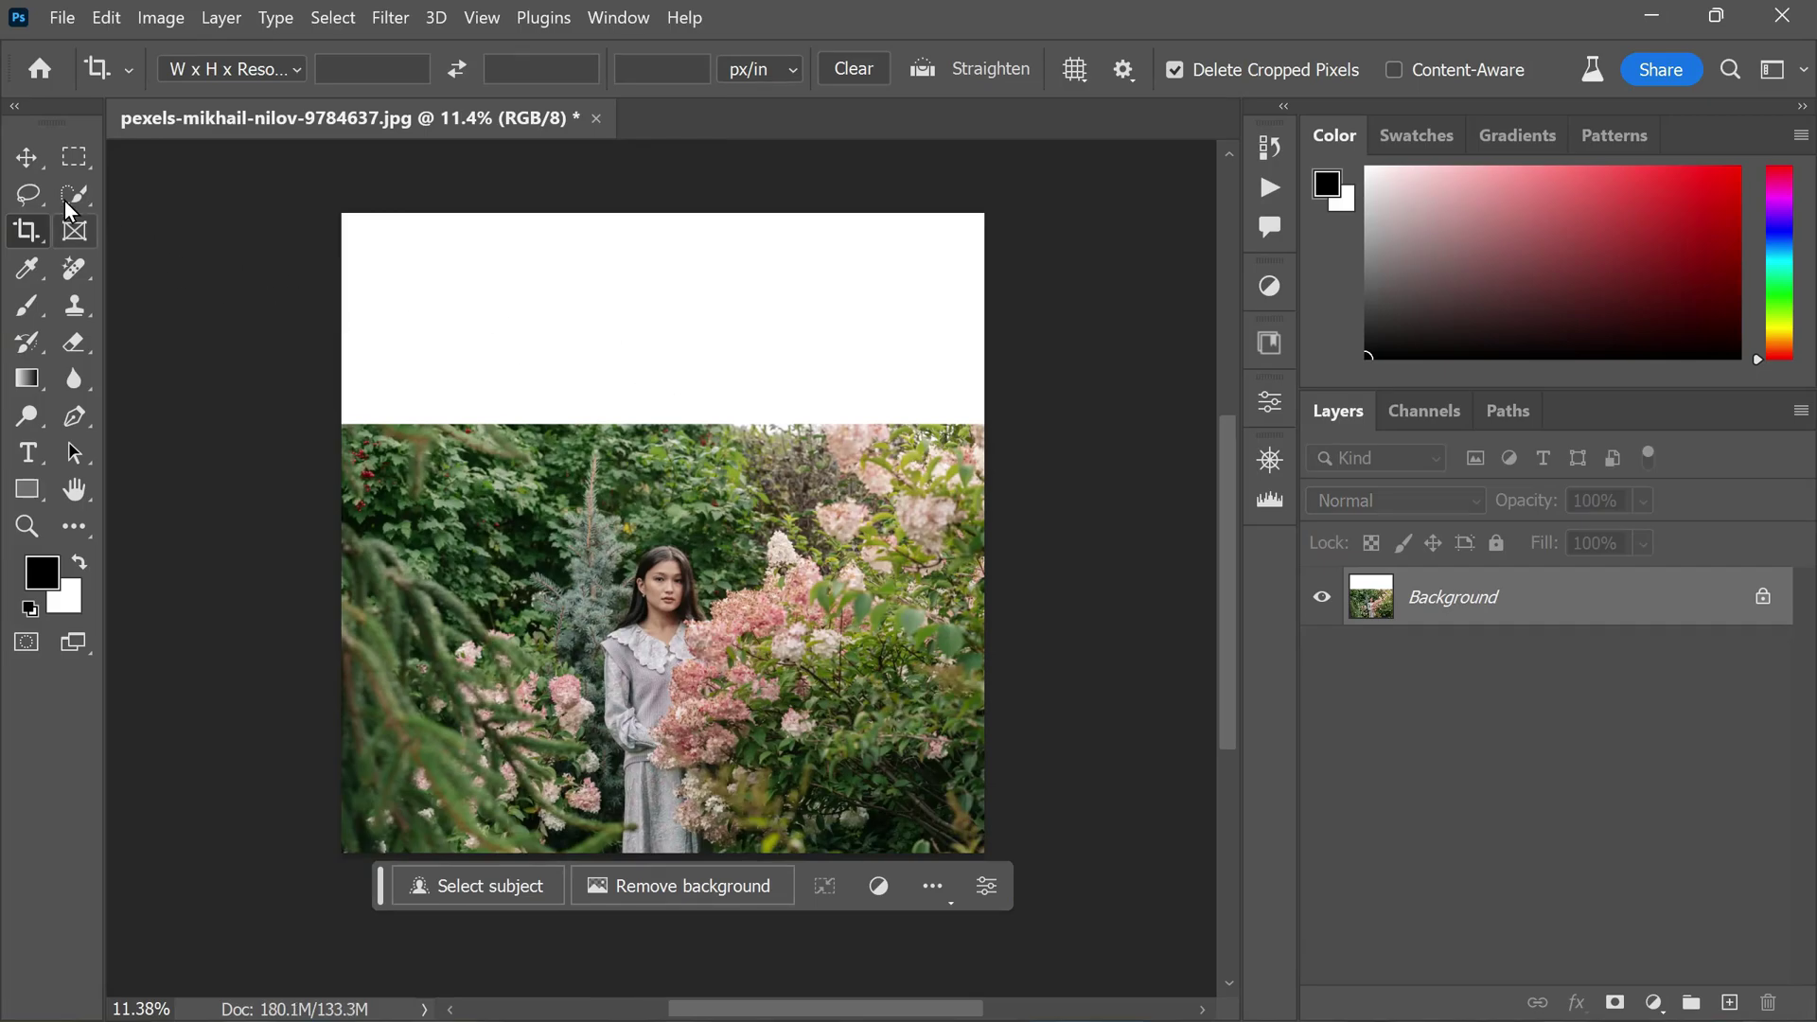
{"action": "left_click", "coordinate": [75, 156]}
{"action": "left_click_drag", "start_coordinate": [329, 428], "coordinate": [990, 217]}
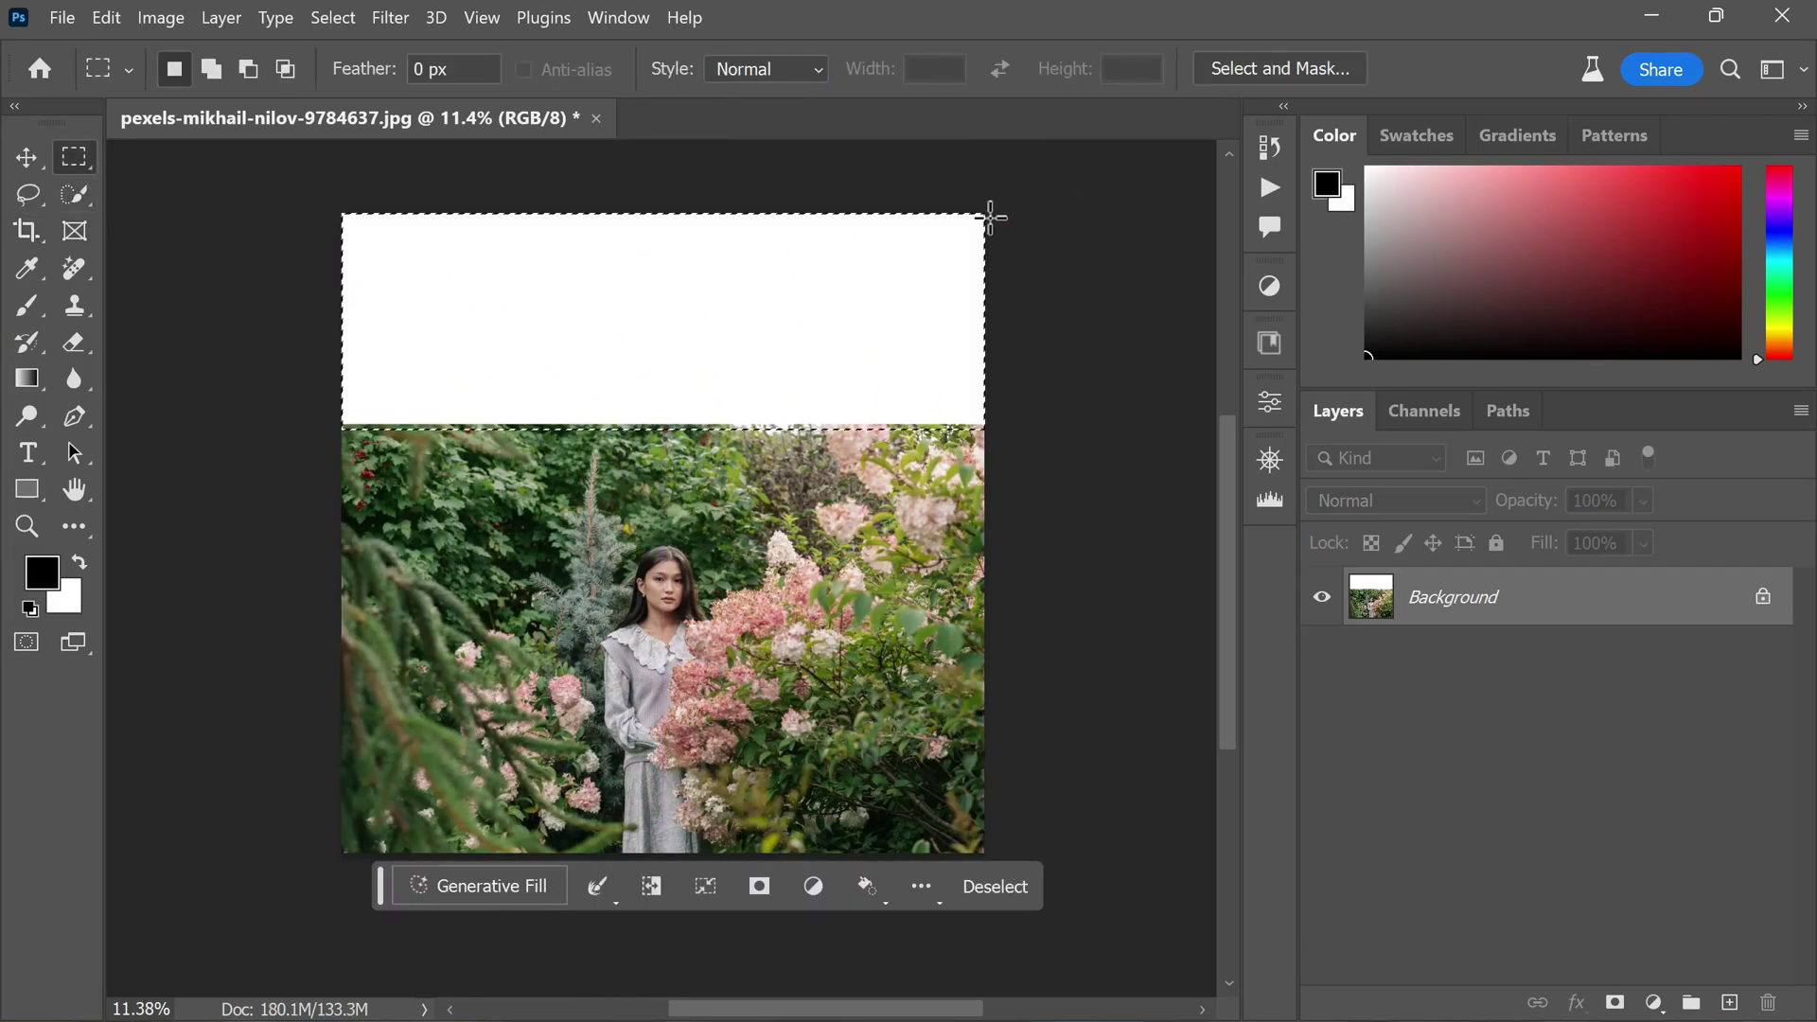
{"action": "left_click", "coordinate": [478, 887]}
{"action": "type", "text": "dramtic sky, cinematic lighting"}
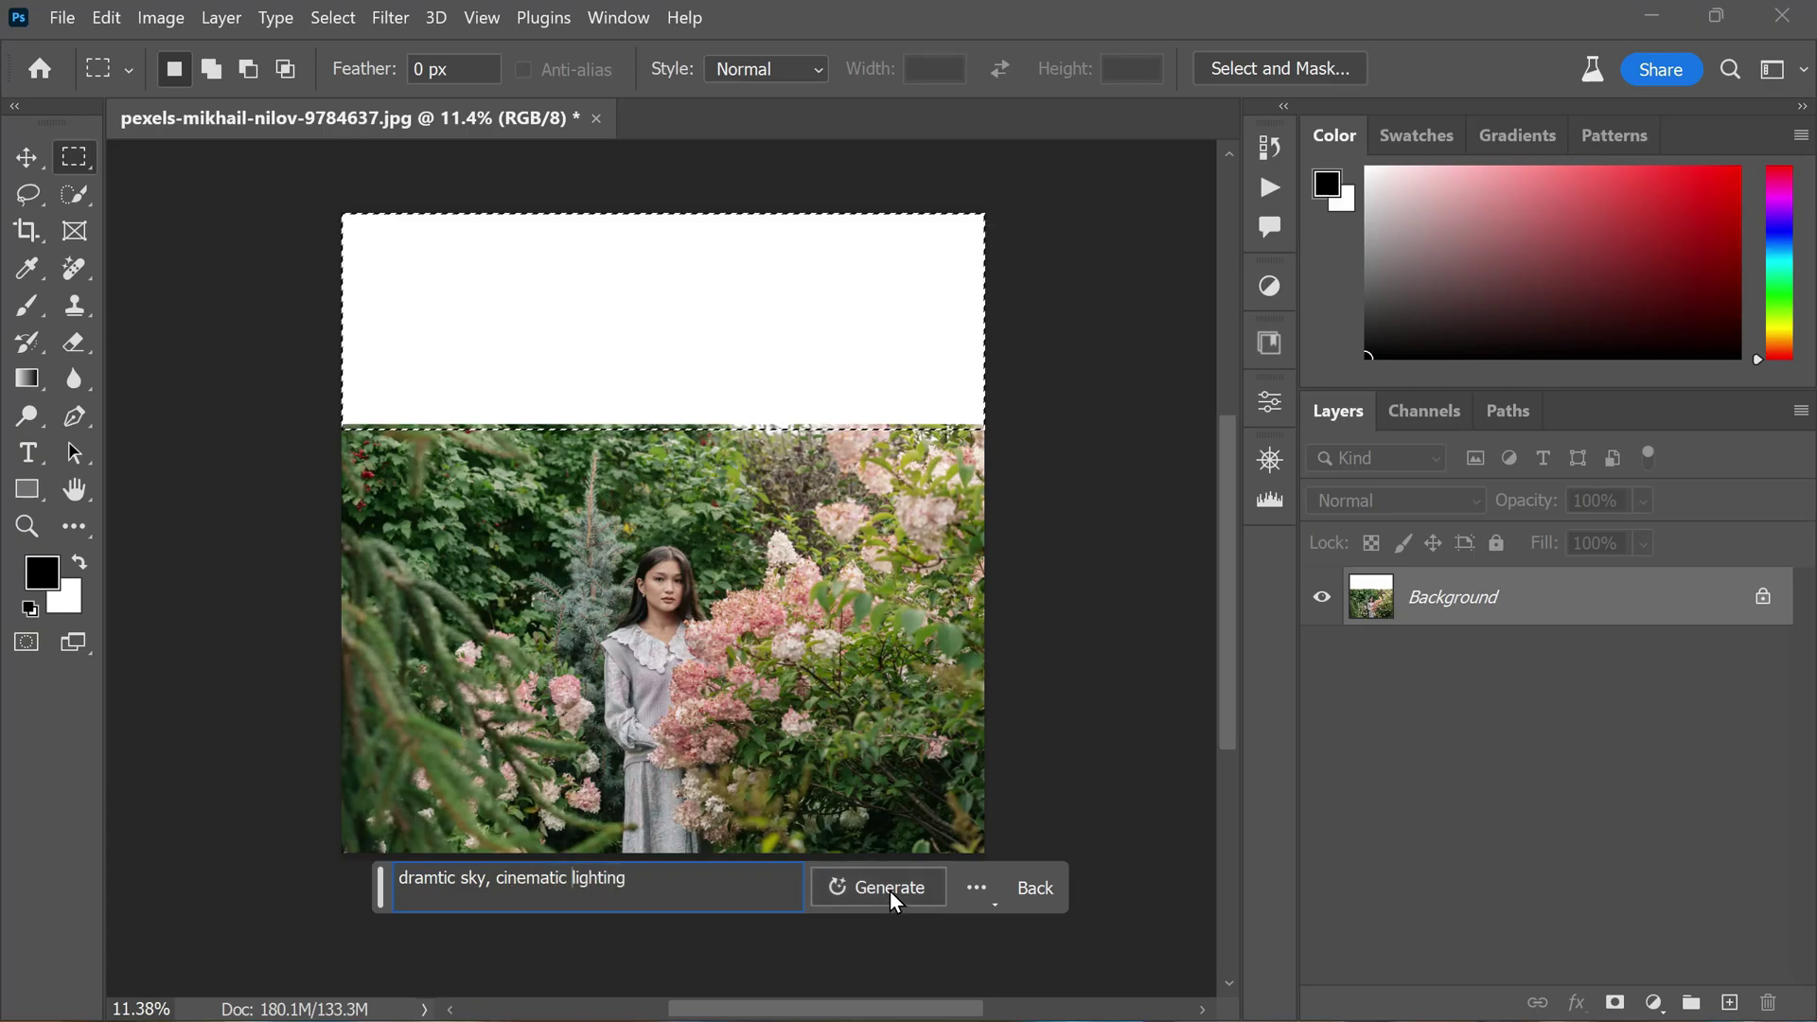
{"action": "left_click", "coordinate": [878, 887]}
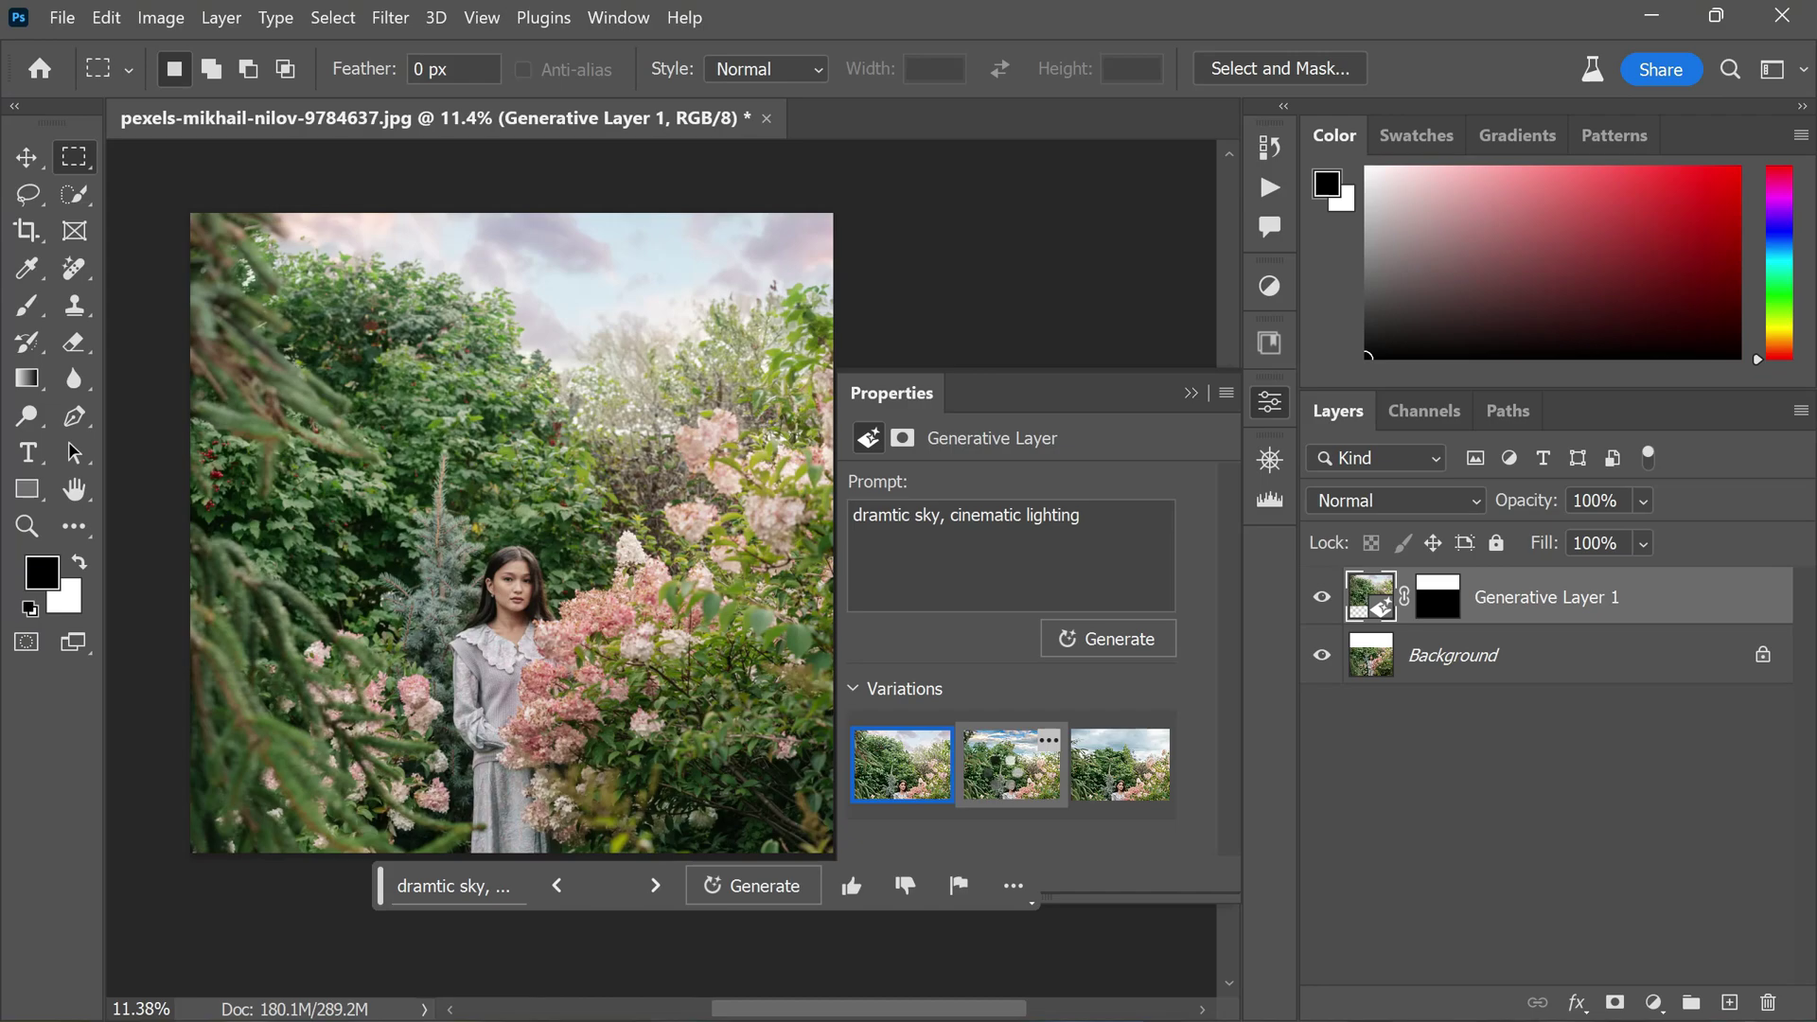
Preview the three sky variations and keep the first.
{"action": "left_click", "coordinate": [1010, 771]}
{"action": "left_click", "coordinate": [1124, 786]}
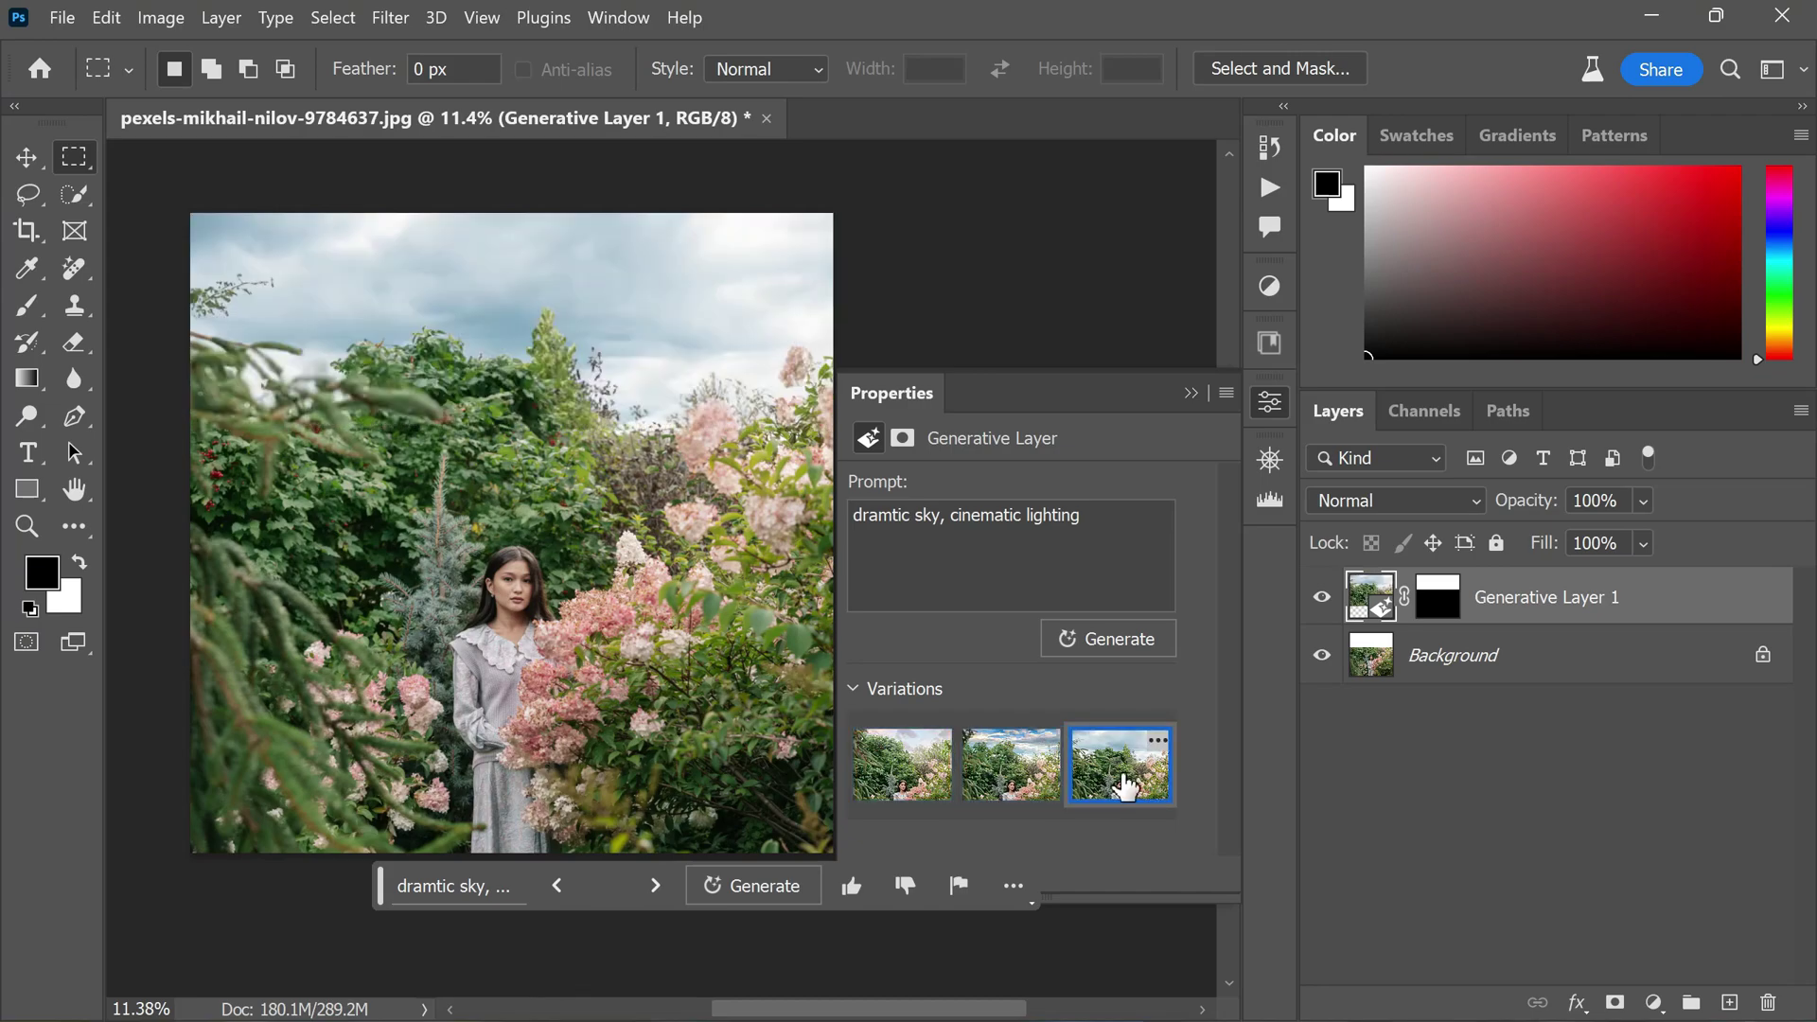
{"action": "left_click", "coordinate": [903, 783]}
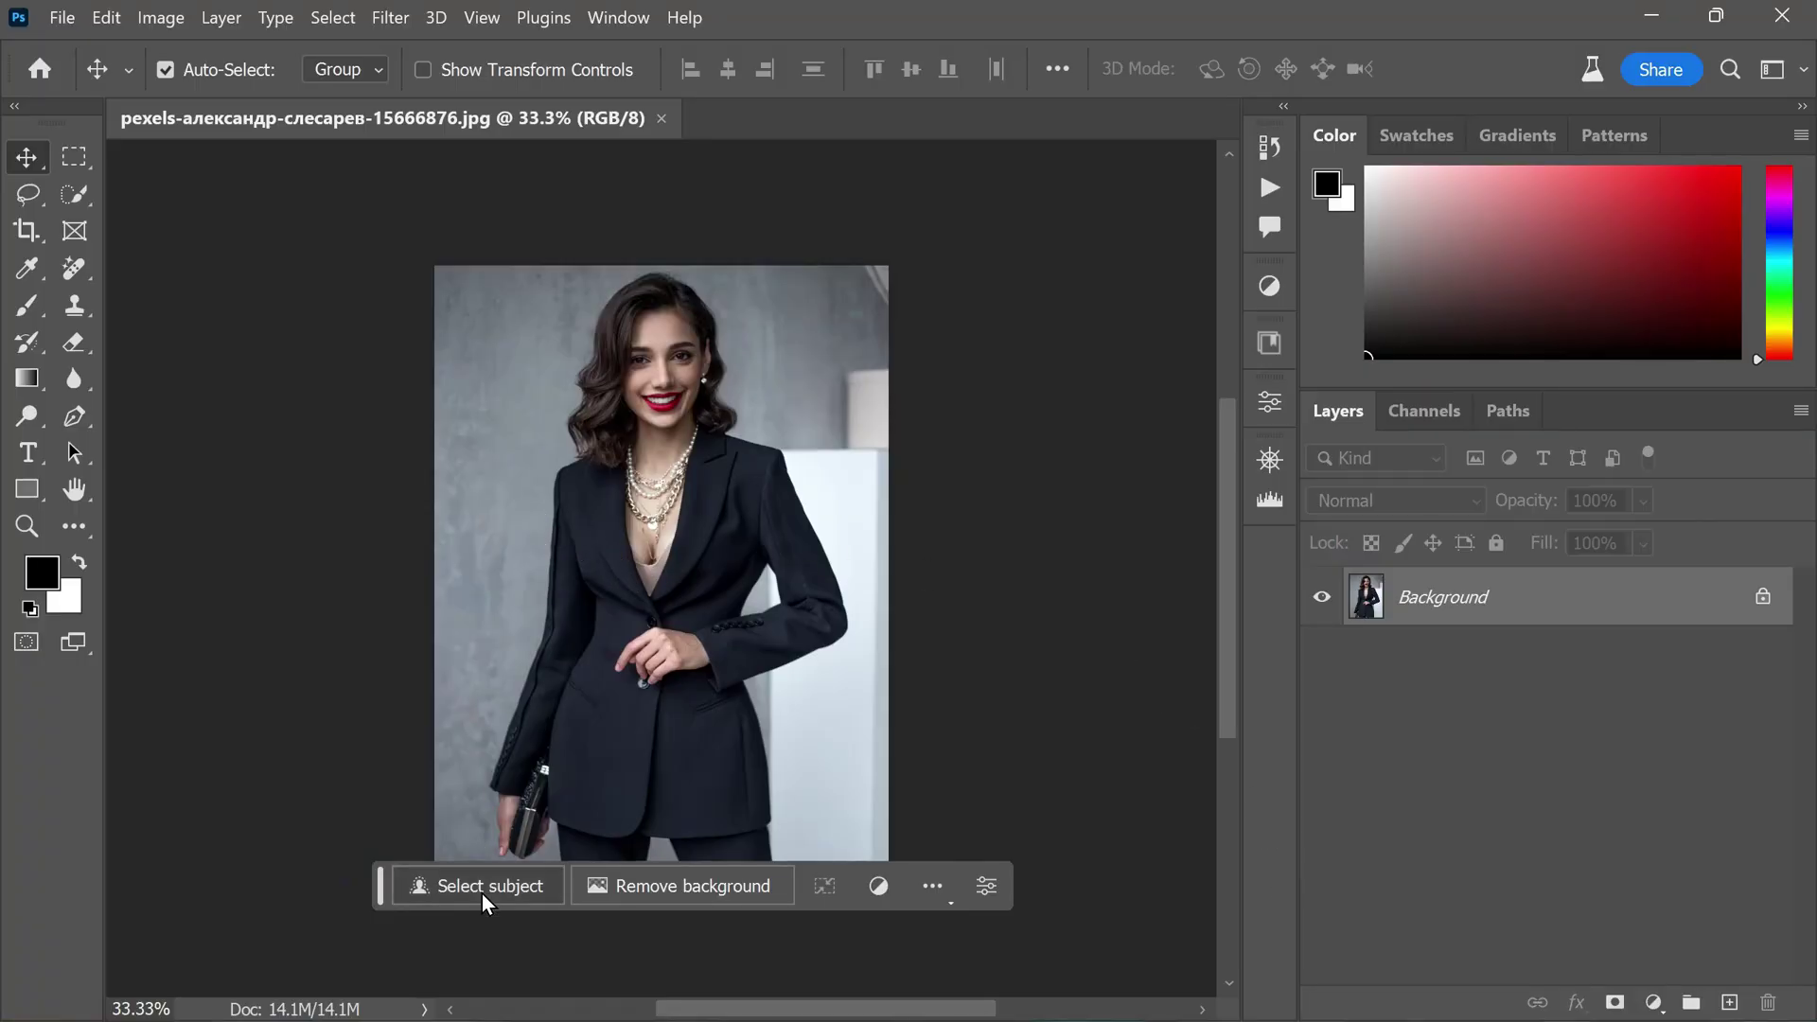
Select the subject, invert it, and generate 'interior, living room' for the background.
{"action": "left_click", "coordinate": [482, 894]}
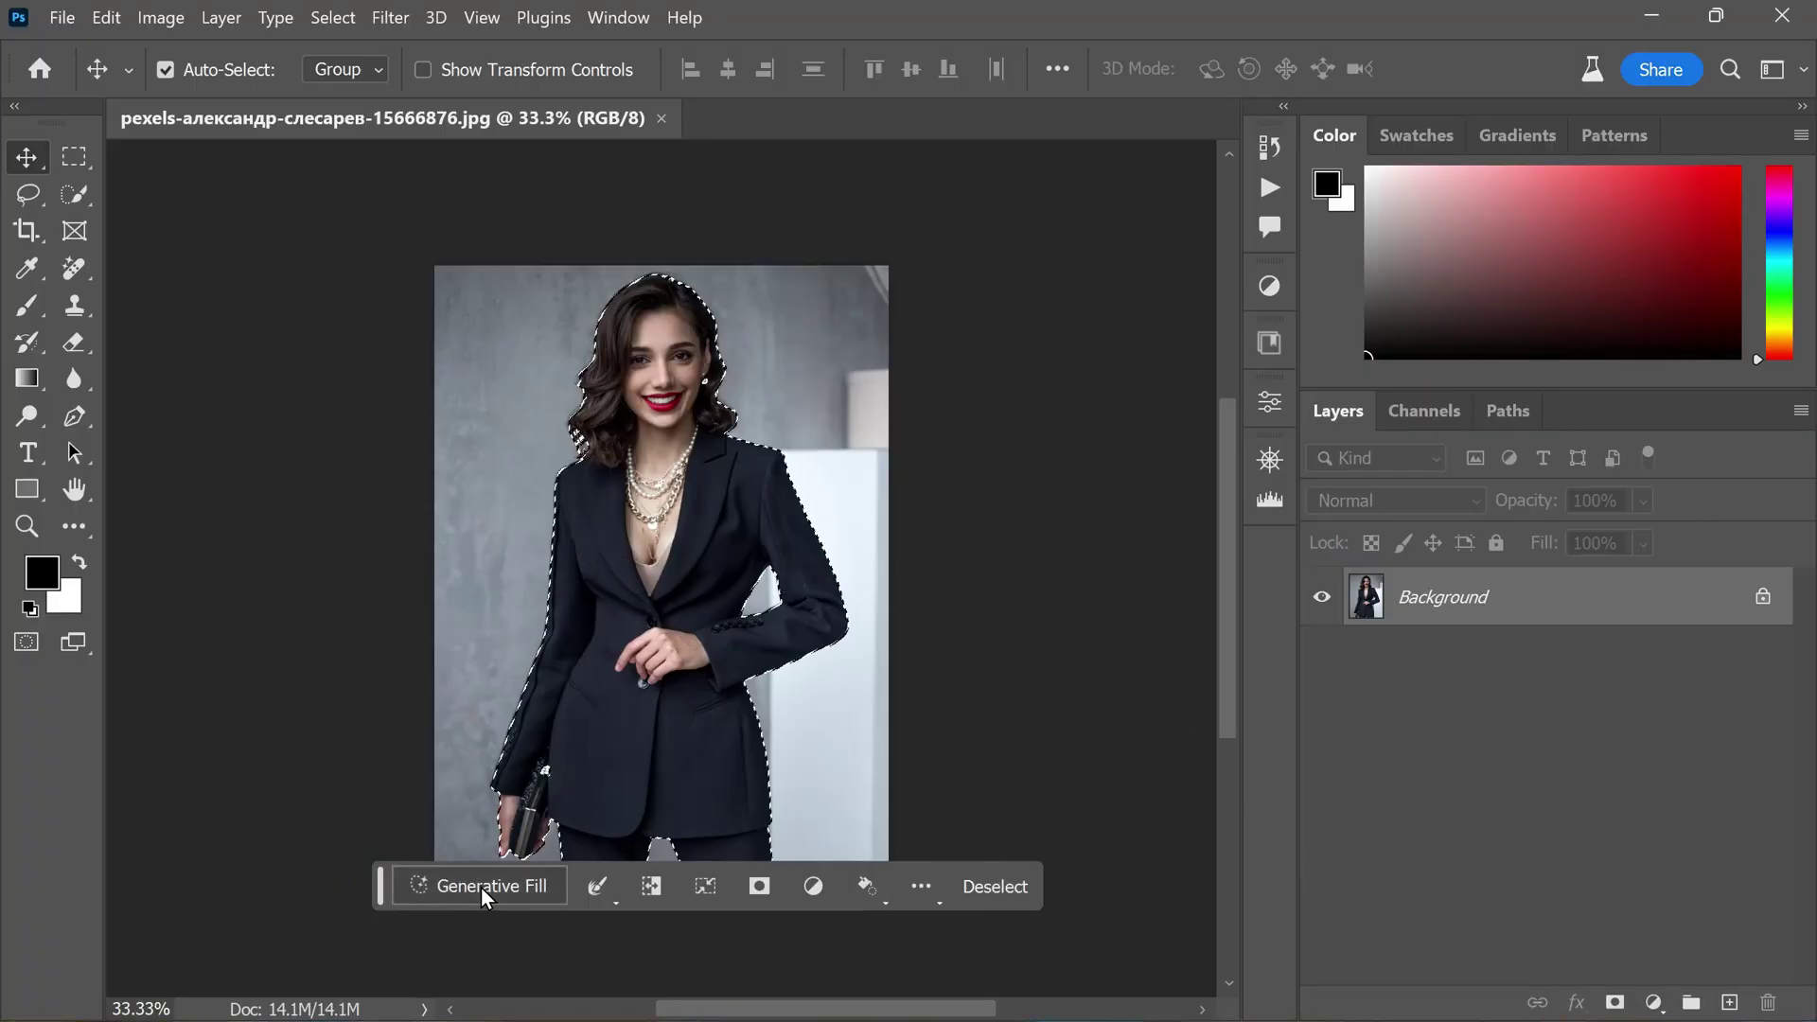
{"action": "left_click", "coordinate": [653, 886]}
{"action": "left_click", "coordinate": [560, 891]}
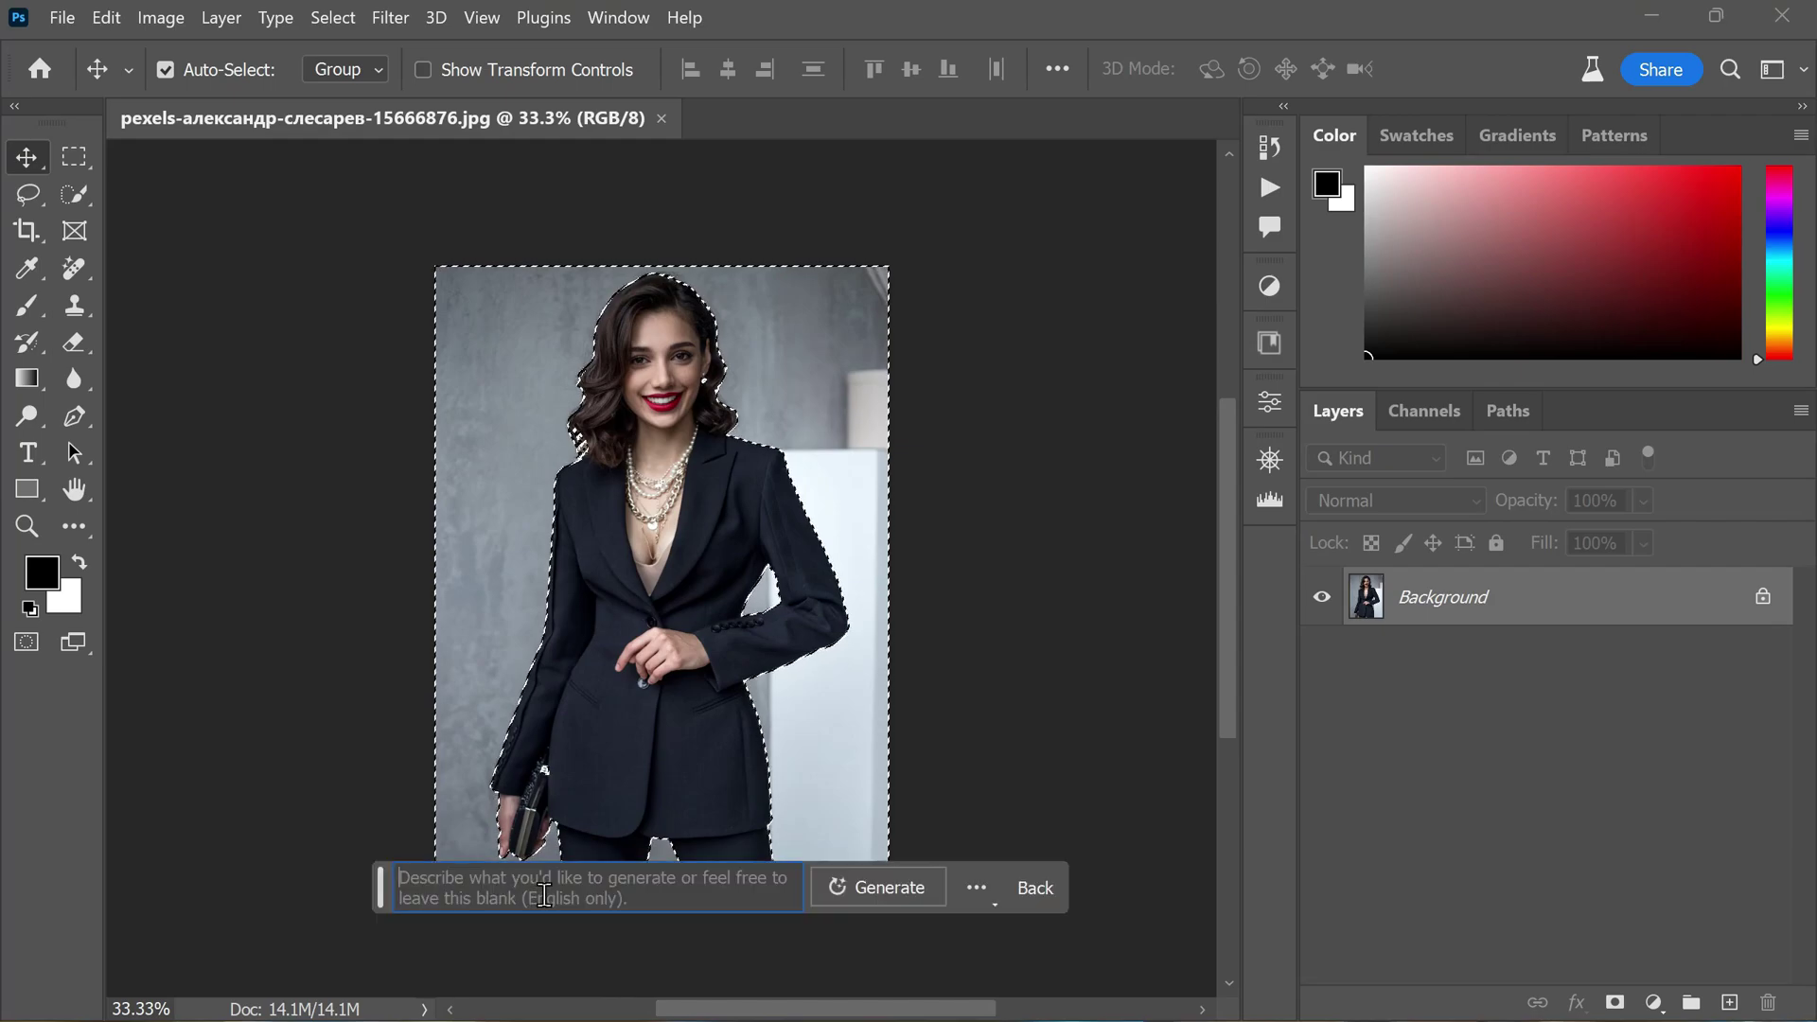
{"action": "type", "text": "interior, living room,"}
{"action": "left_click", "coordinate": [855, 892]}
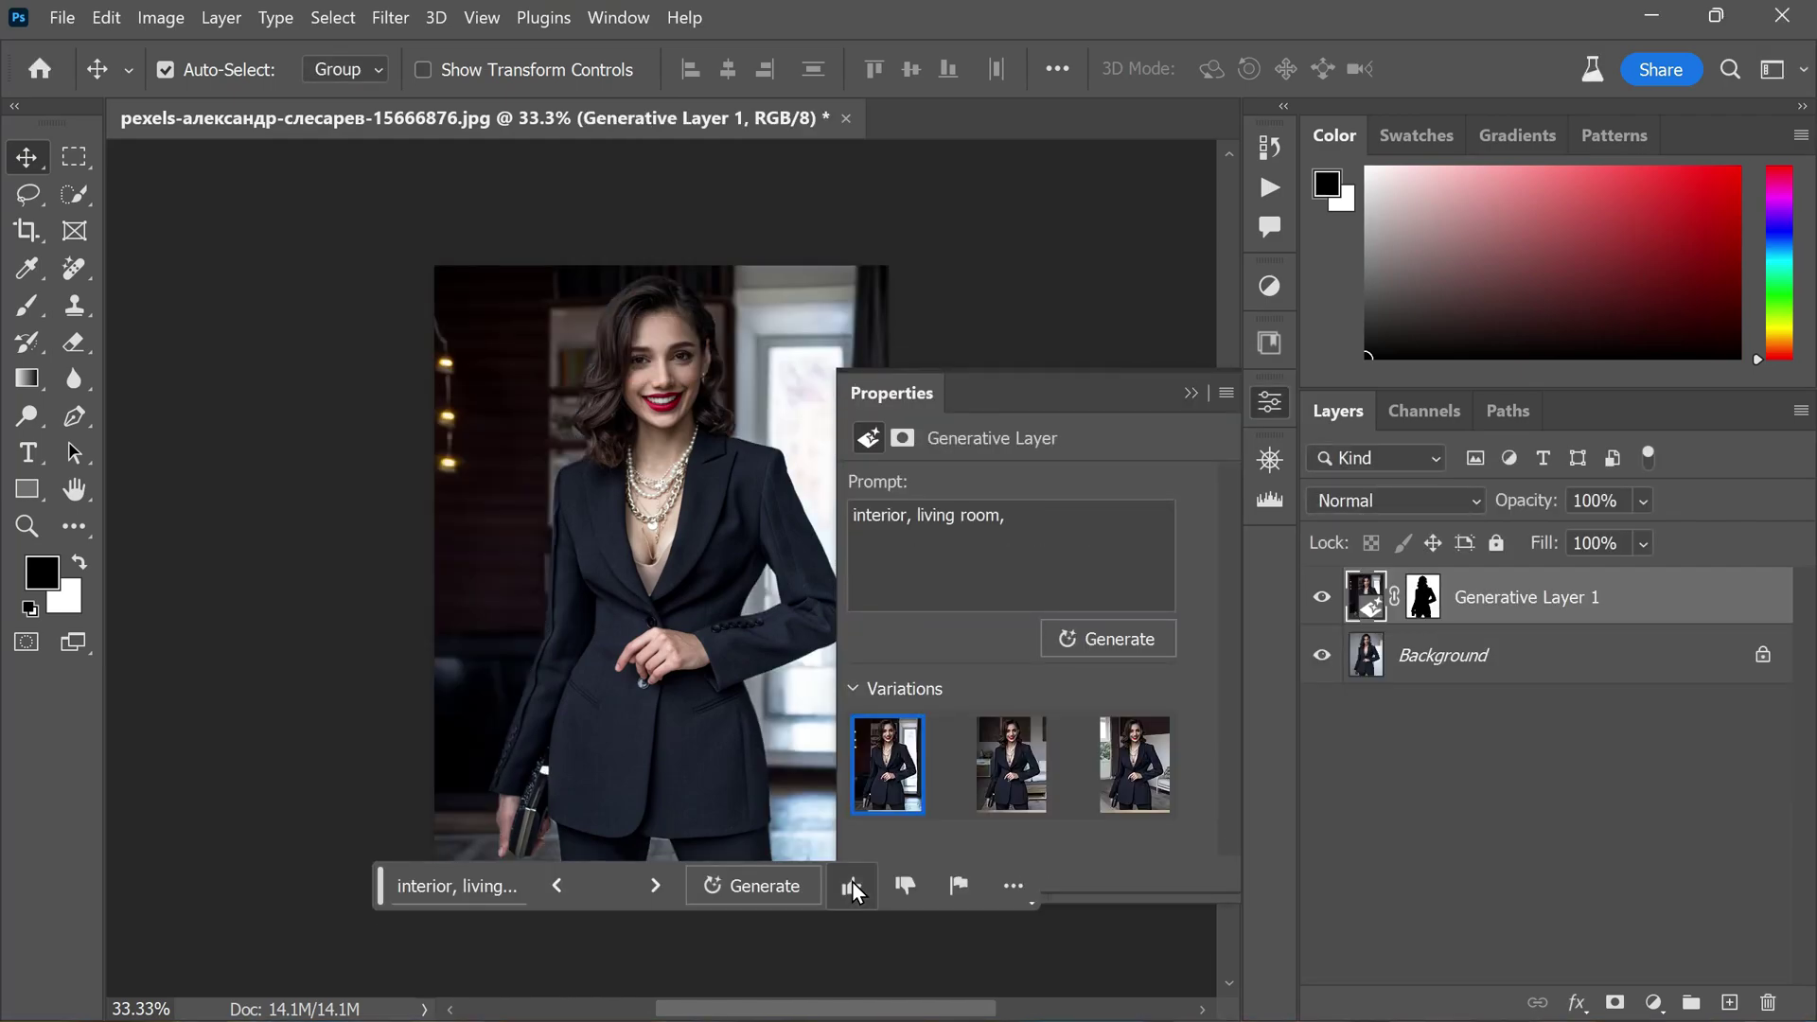
Preview the second and third living-room variations, then close the generation properties.
{"action": "scroll", "coordinate": [693, 946], "scroll_direction": "right", "scroll_amount": 2}
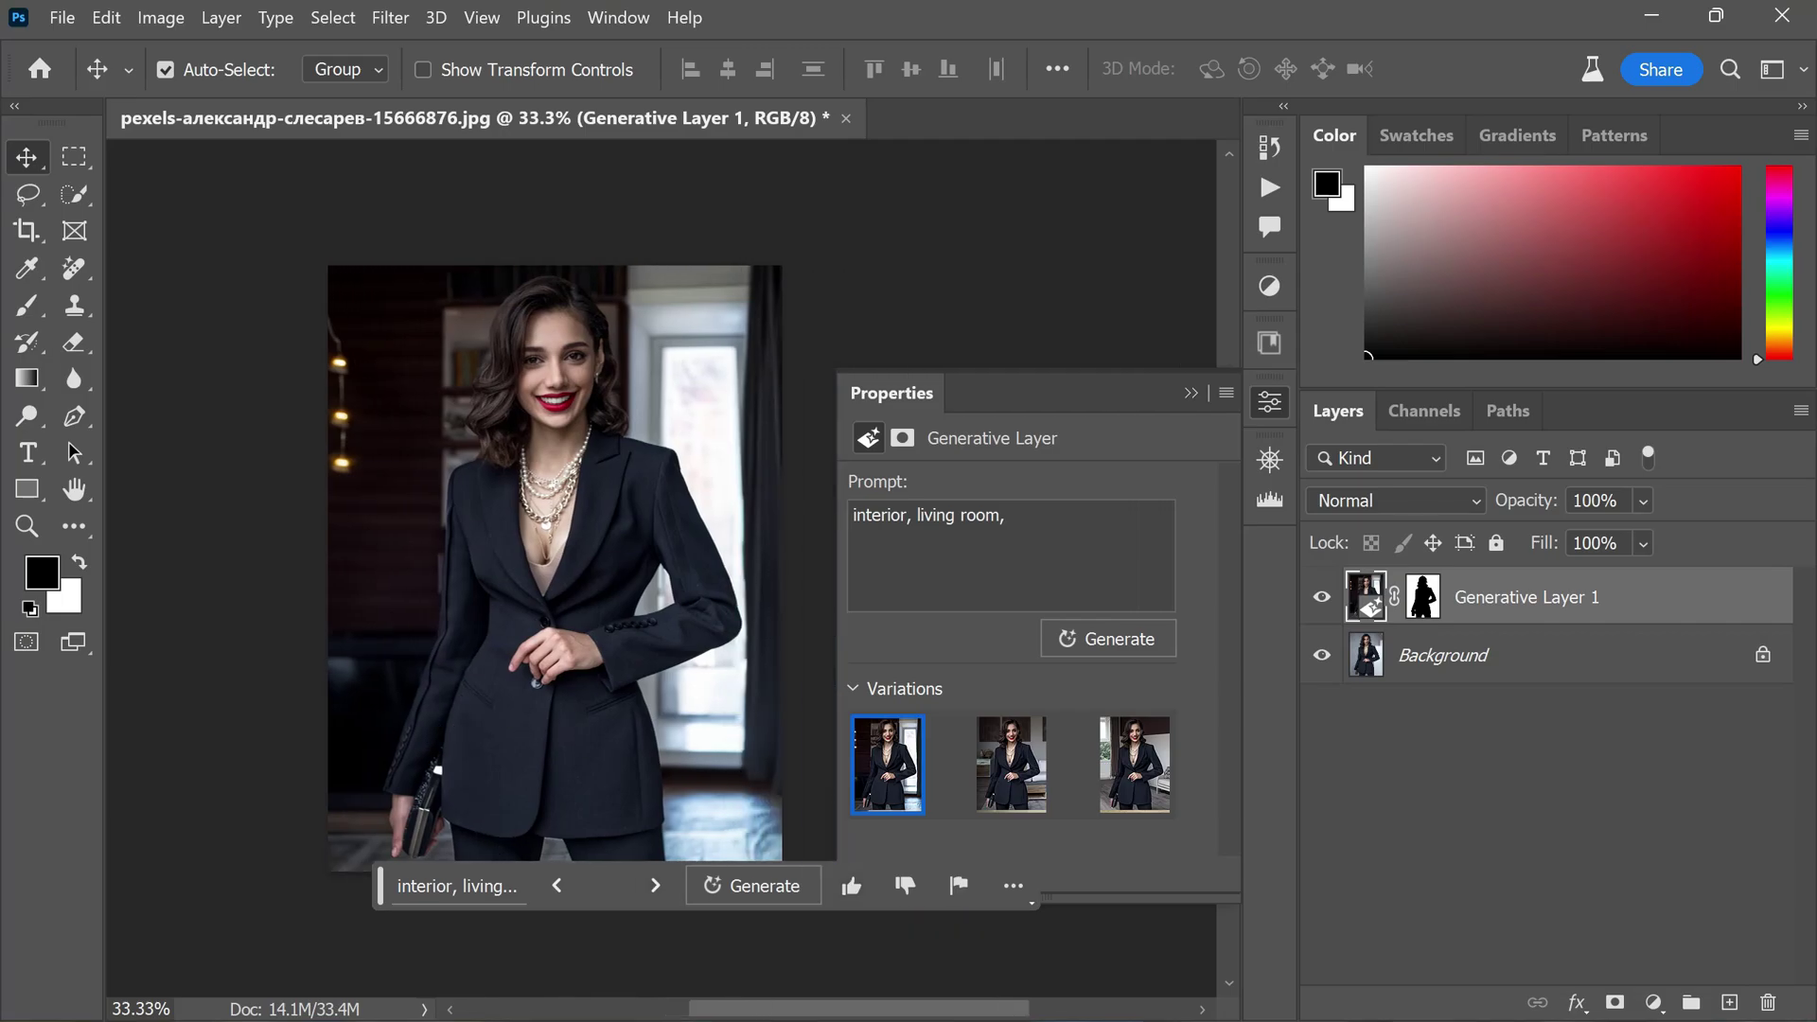
{"action": "left_click_drag", "start_coordinate": [800, 1016], "coordinate": [791, 1016]}
{"action": "left_click", "coordinate": [1011, 798]}
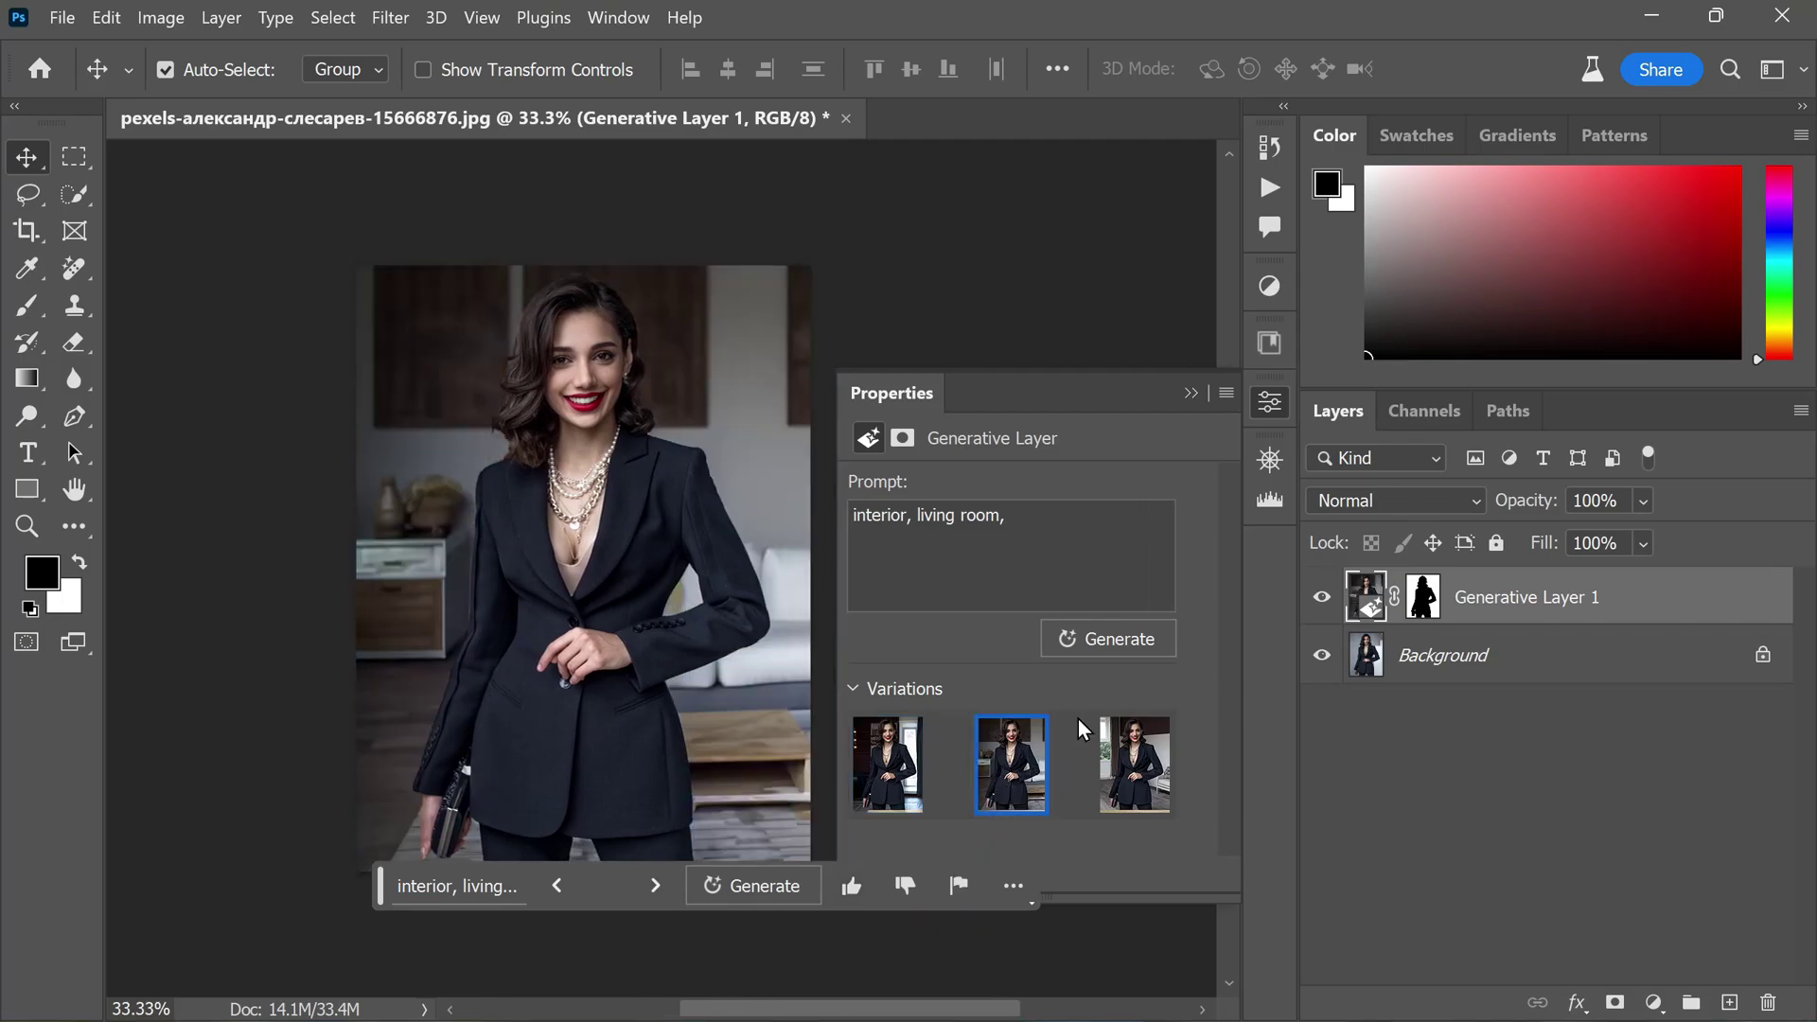
{"action": "left_click", "coordinate": [1149, 798]}
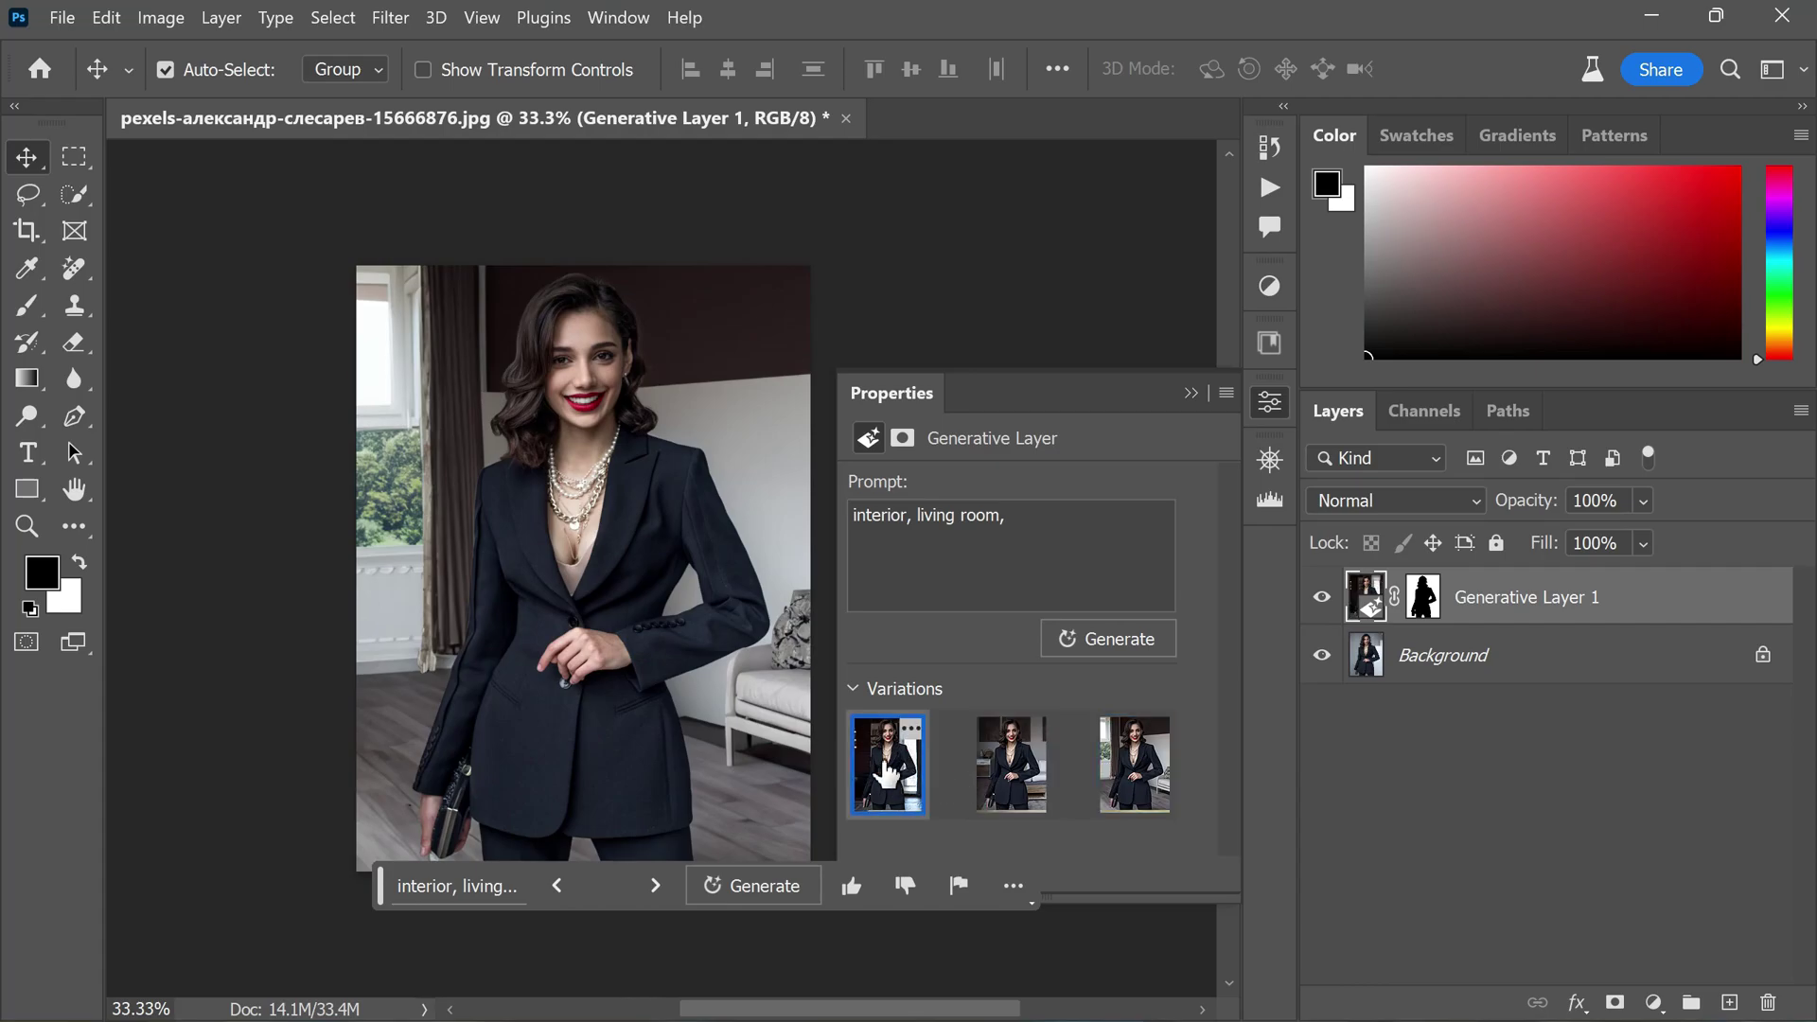
{"action": "scroll", "coordinate": [672, 464], "scroll_direction": "down", "scroll_amount": 1}
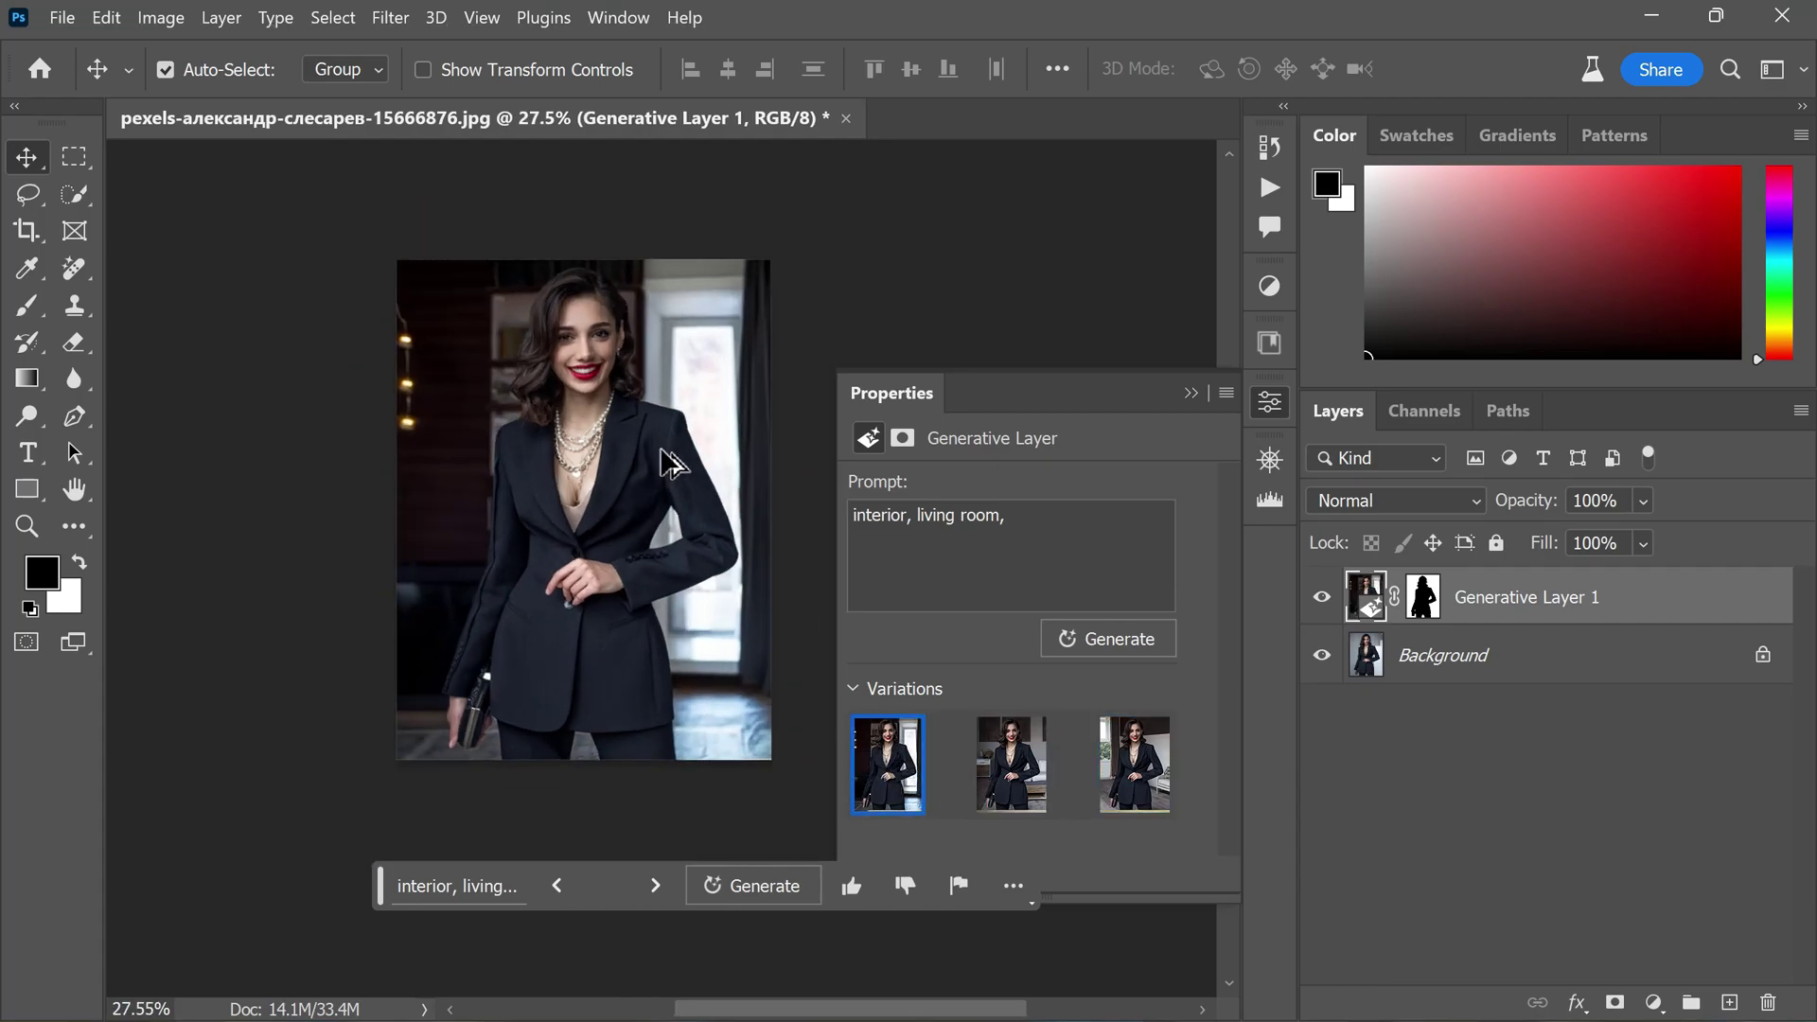
{"action": "left_click", "coordinate": [1191, 393]}
Toggle the generated background layer on and off to compare with the grey wall.
{"action": "left_click", "coordinate": [1321, 596]}
{"action": "left_click", "coordinate": [1322, 596]}
{"action": "left_click", "coordinate": [1322, 596]}
{"action": "left_click", "coordinate": [1322, 596]}
{"action": "left_click", "coordinate": [1322, 596]}
{"action": "left_click", "coordinate": [1322, 596]}
{"action": "scroll", "coordinate": [951, 549], "scroll_direction": "up", "scroll_amount": 1}
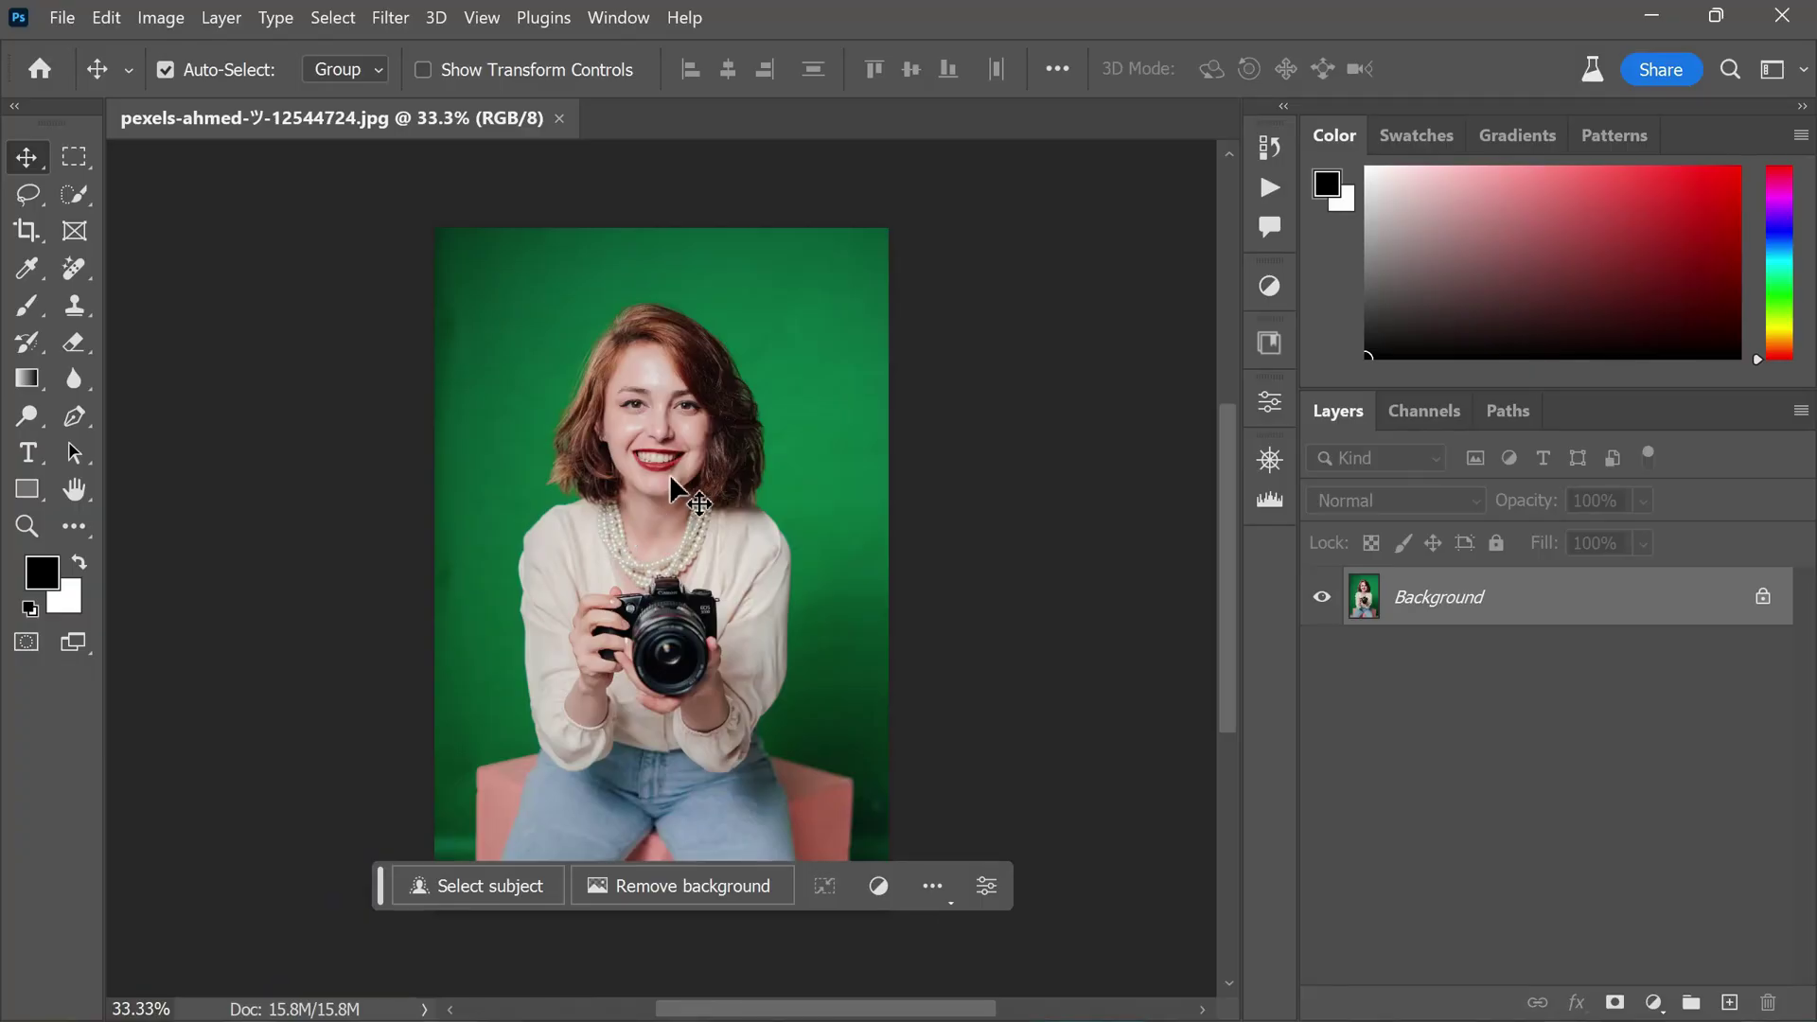
{"action": "scroll", "coordinate": [669, 514], "scroll_direction": "up", "scroll_amount": 3}
Lasso the woman's hair and generate 'curly hair' into it with Generative Fill.
{"action": "left_click", "coordinate": [29, 195]}
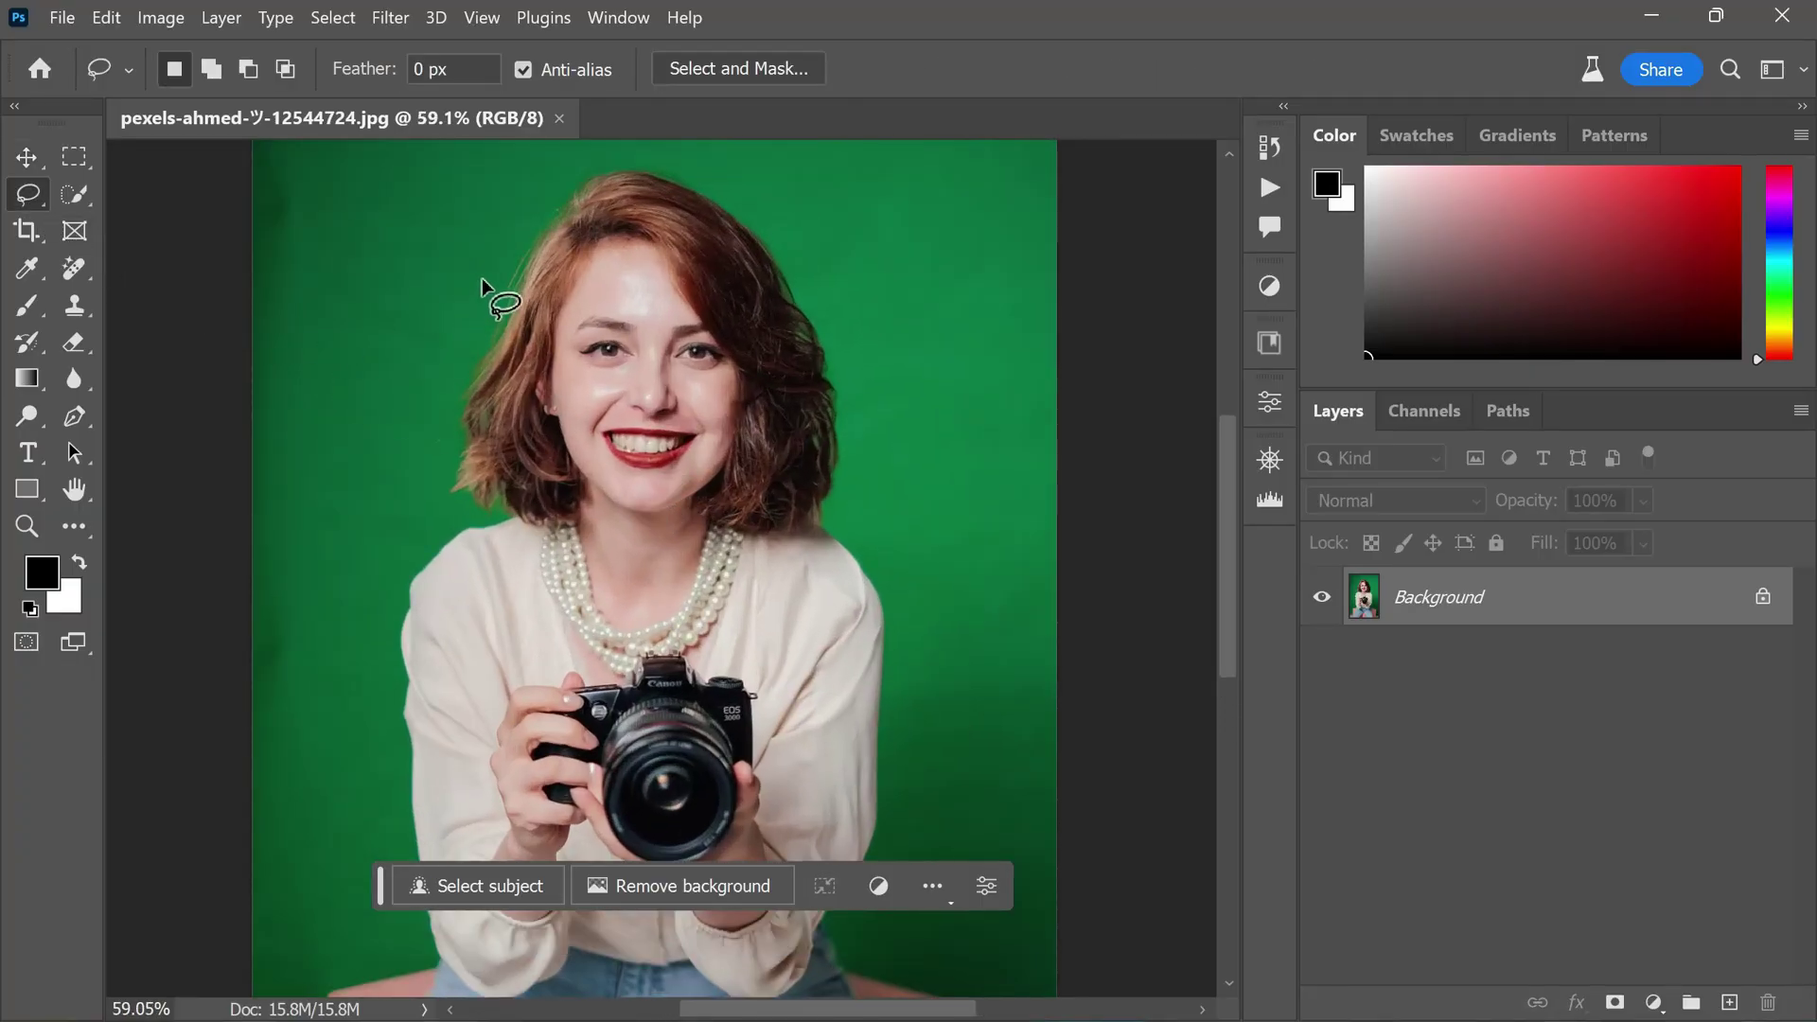
{"action": "left_click_drag", "start_coordinate": [522, 208], "coordinate": [471, 289]}
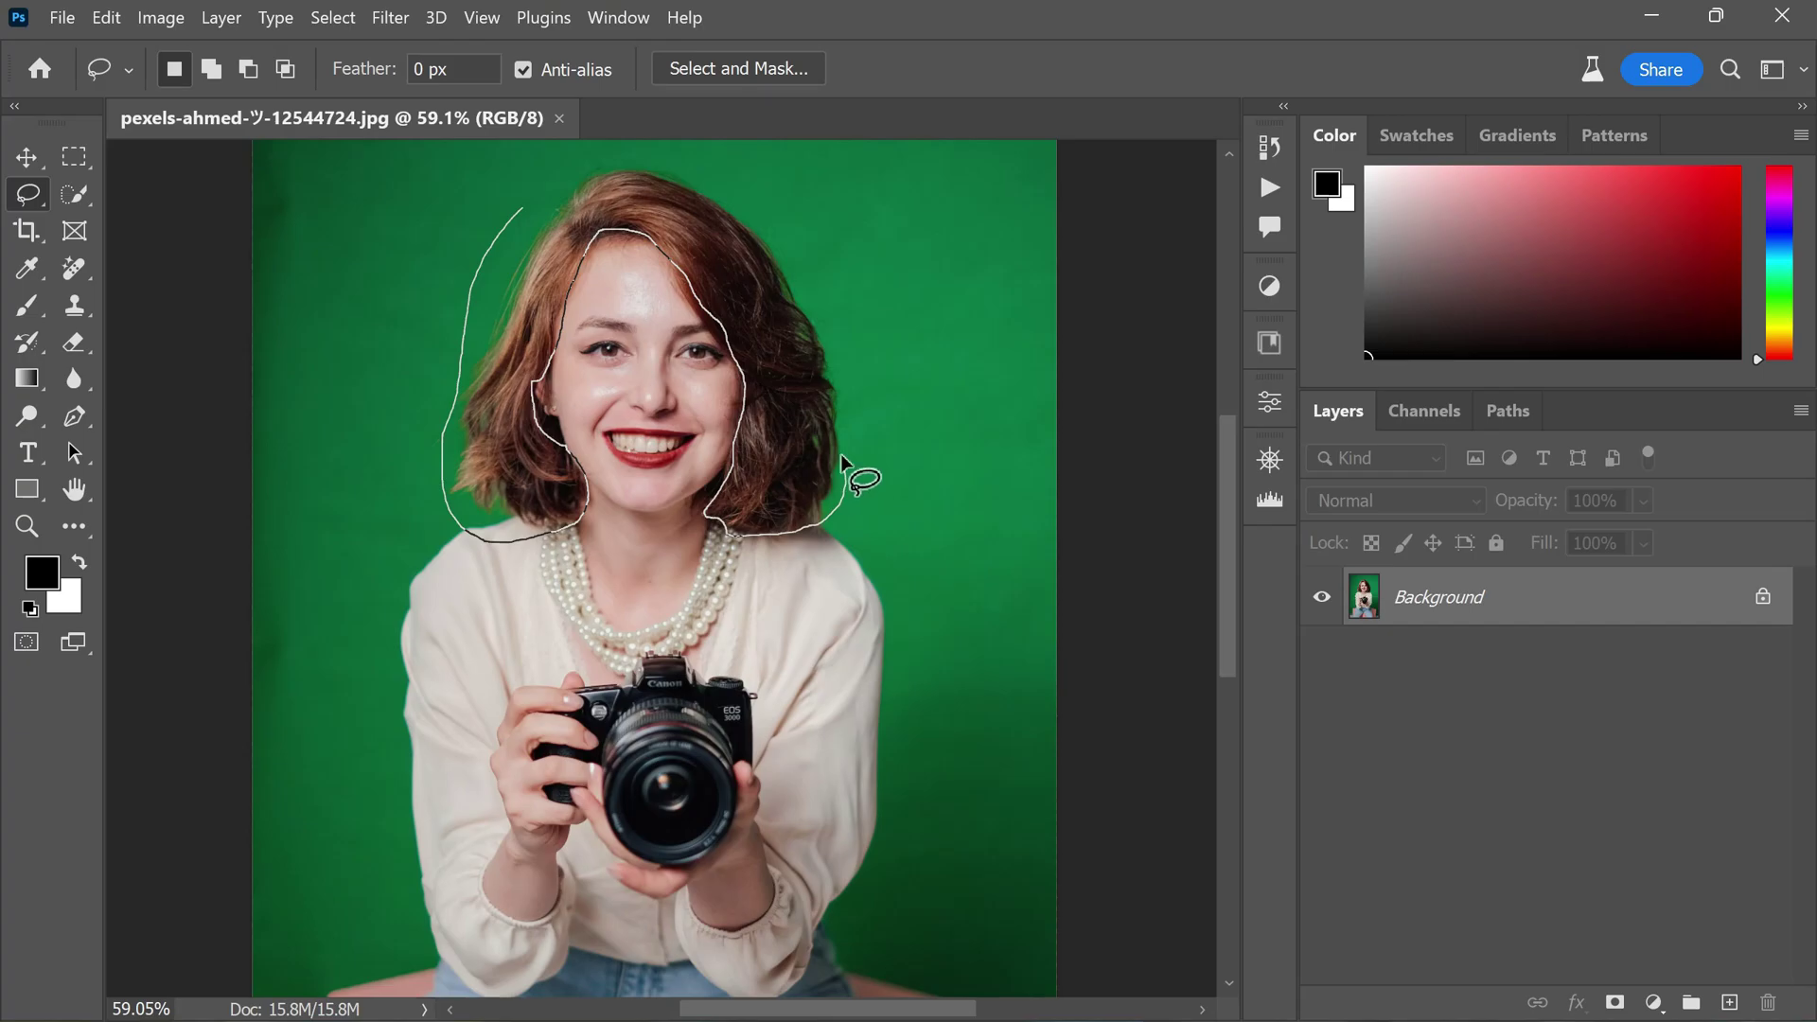
{"action": "left_click_drag", "start_coordinate": [601, 162], "coordinate": [515, 213]}
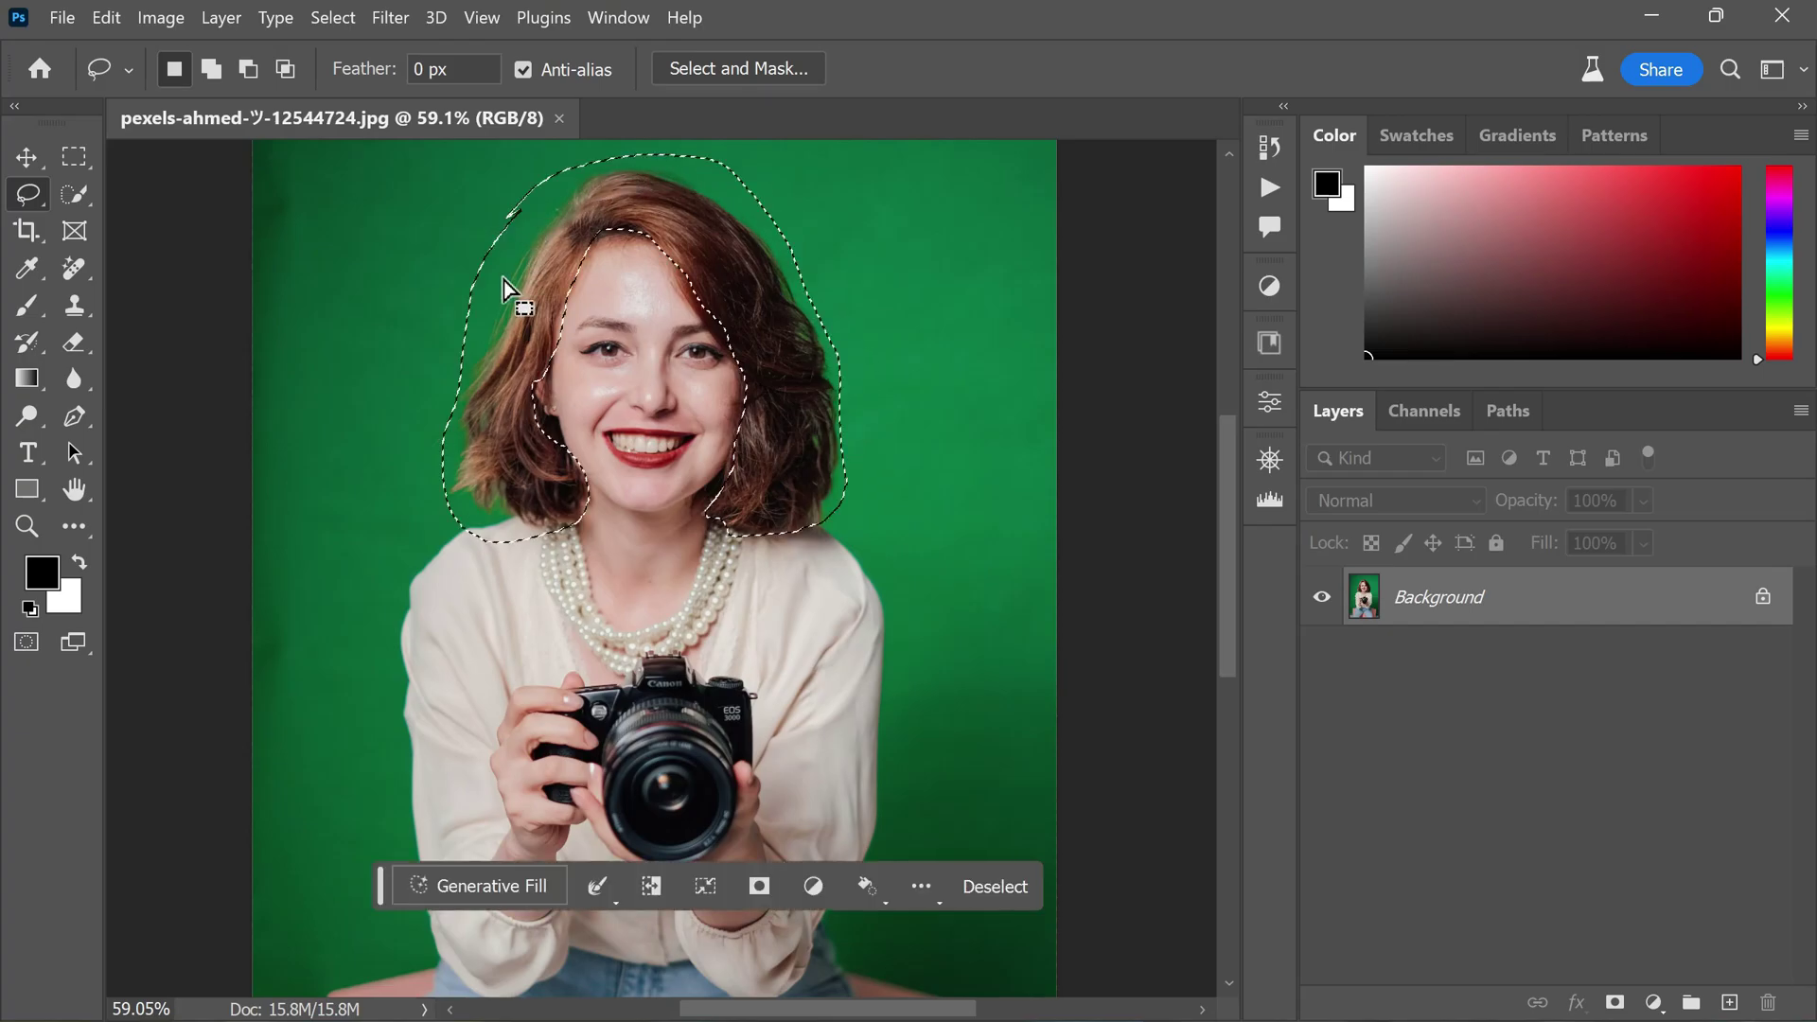
{"action": "left_click", "coordinate": [485, 878]}
{"action": "type", "text": "curly hair"}
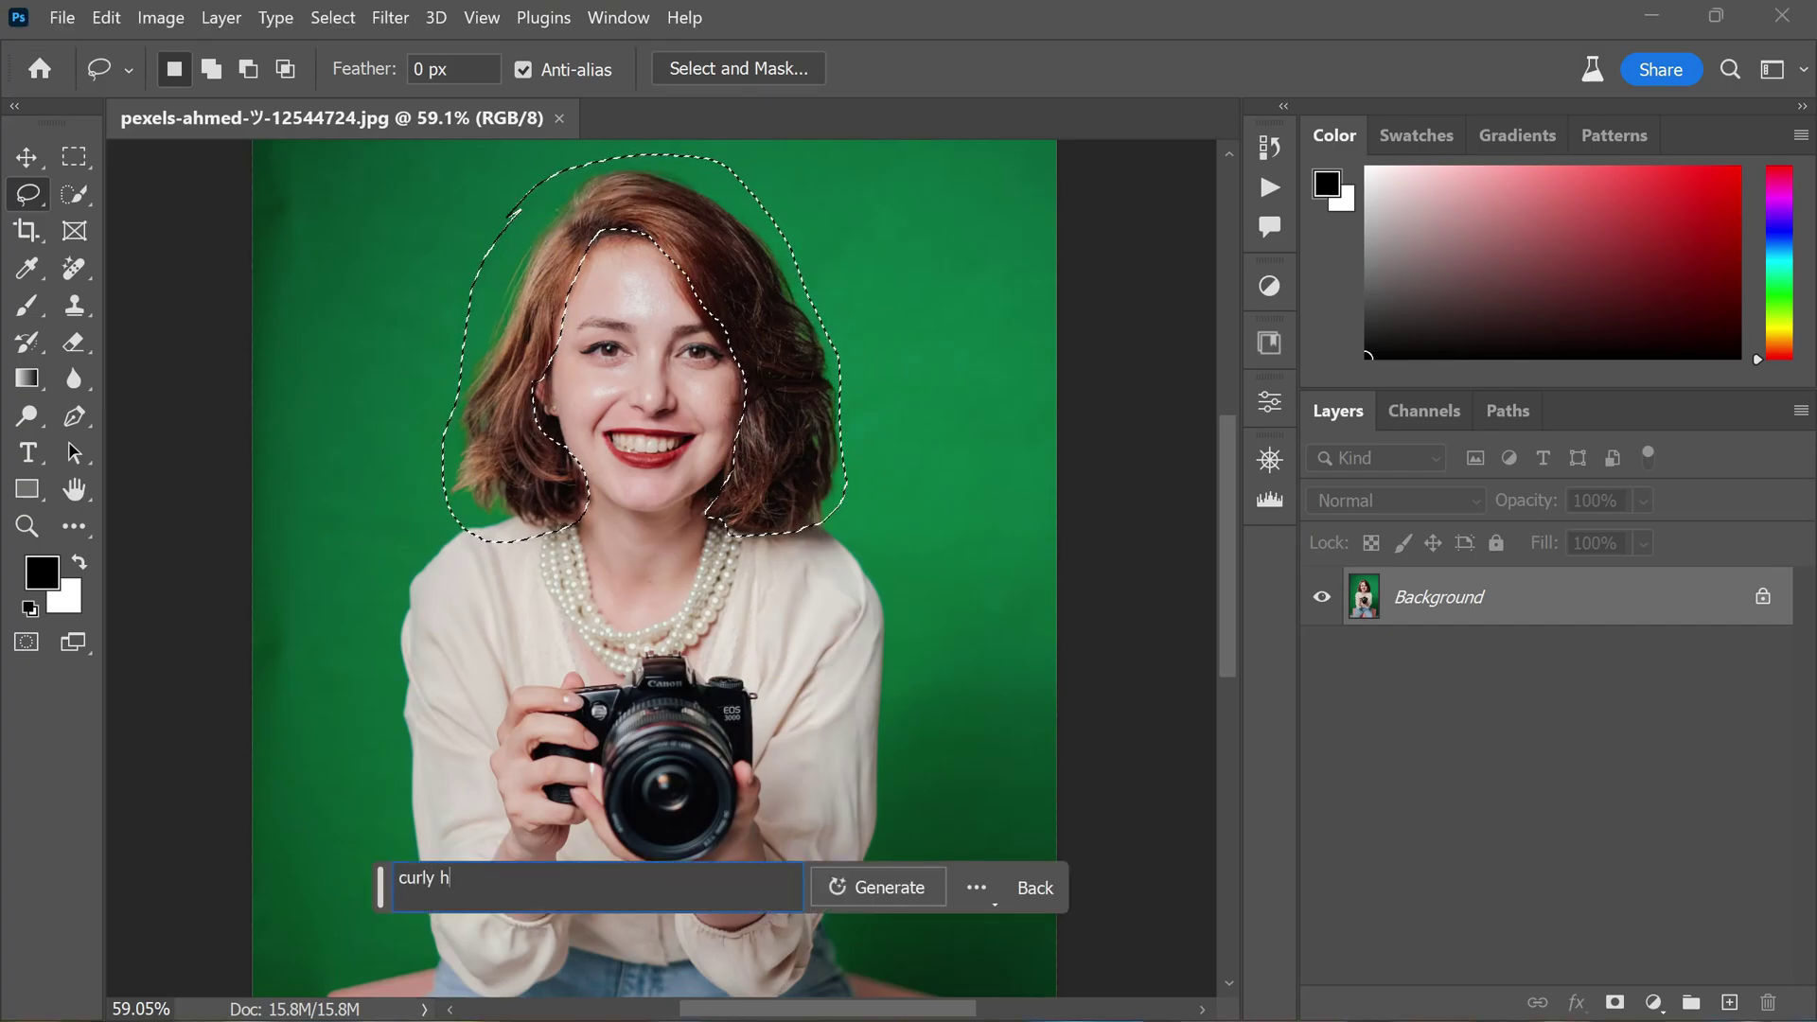
{"action": "left_click", "coordinate": [869, 887]}
Compare the three curly-hair variations, keep the first, and toggle its visibility against the original.
{"action": "scroll", "coordinate": [247, 556], "scroll_direction": "down", "scroll_amount": 3}
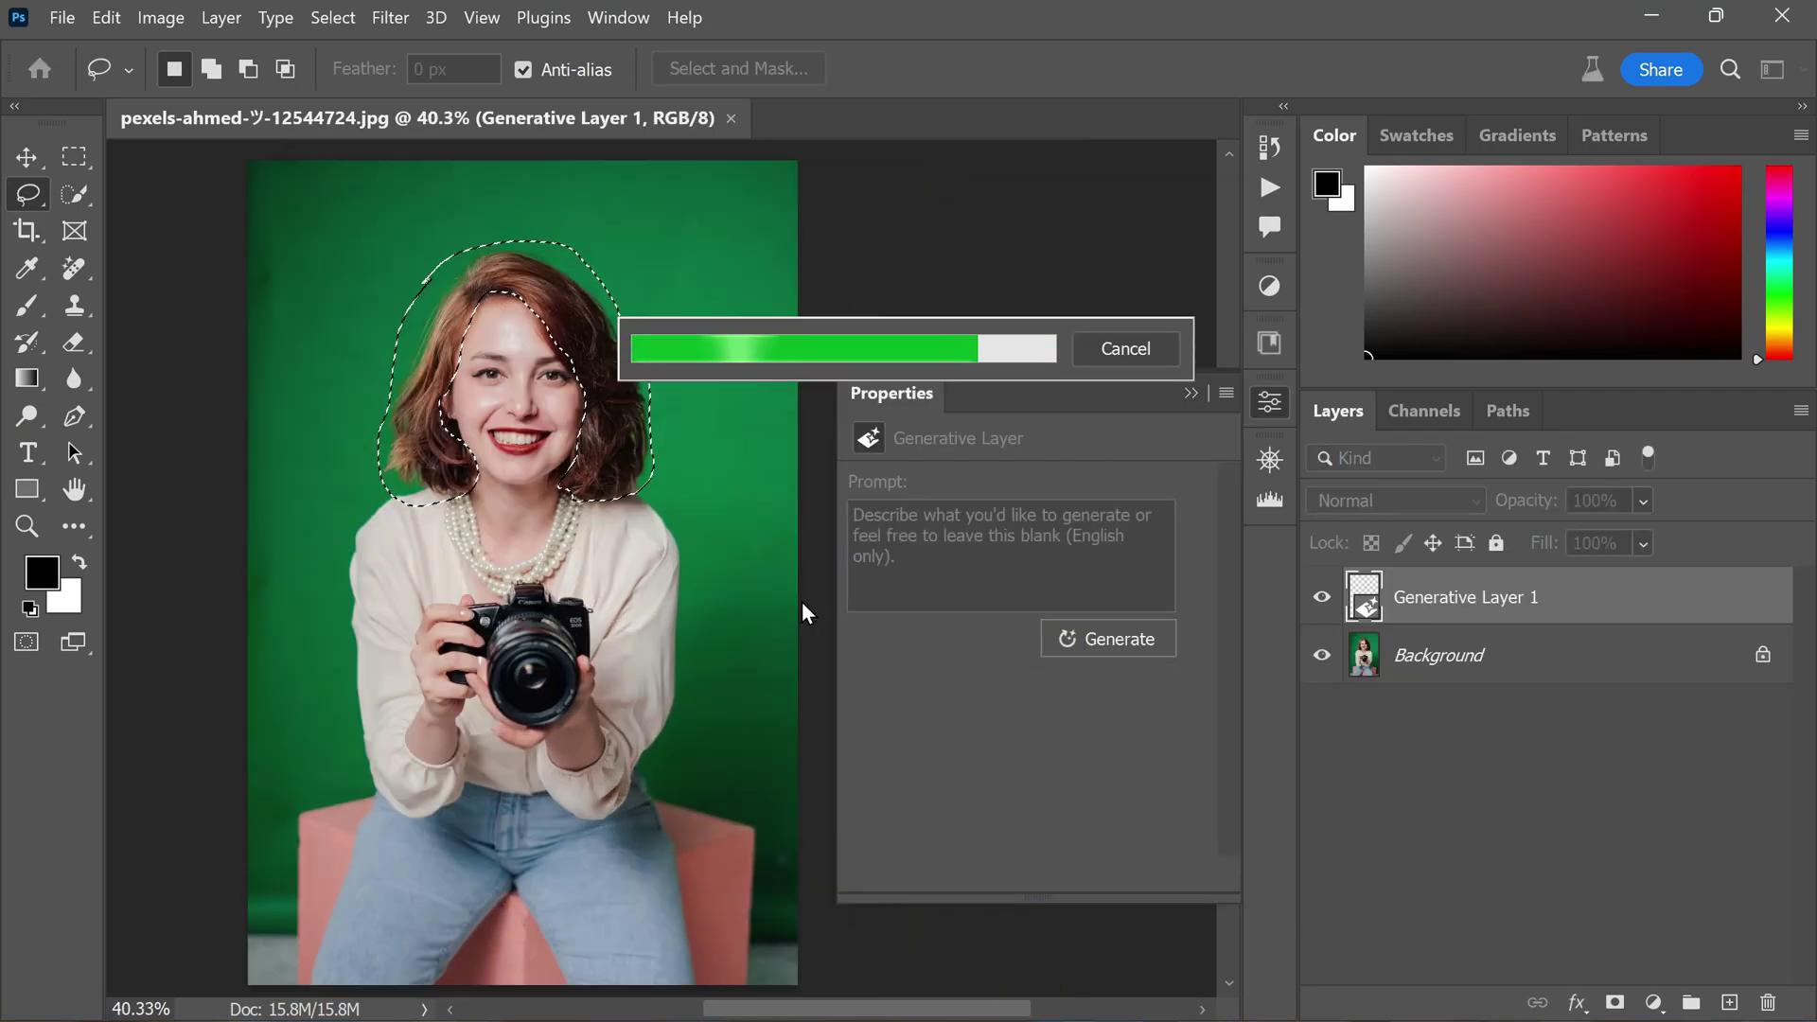
{"action": "left_click", "coordinate": [1011, 757]}
{"action": "left_click", "coordinate": [1134, 787]}
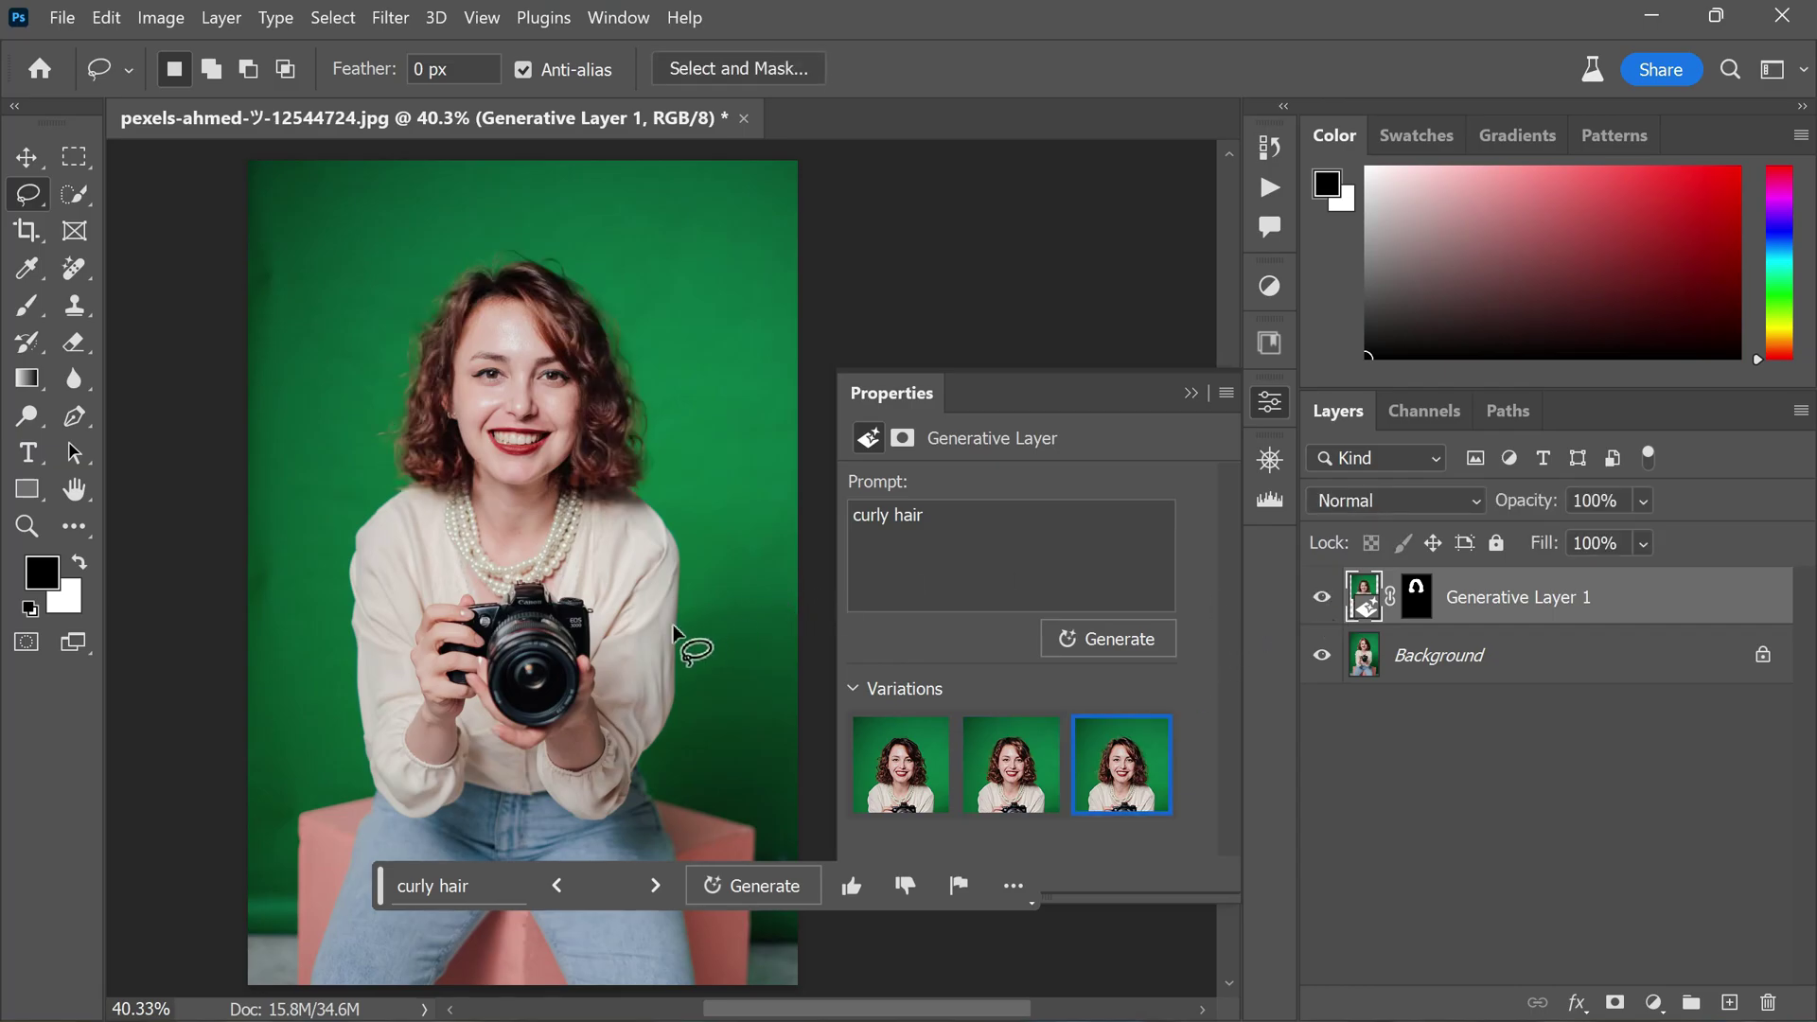
{"action": "scroll", "coordinate": [507, 468], "scroll_direction": "down", "scroll_amount": 1}
{"action": "scroll", "coordinate": [507, 468], "scroll_direction": "up", "scroll_amount": 5}
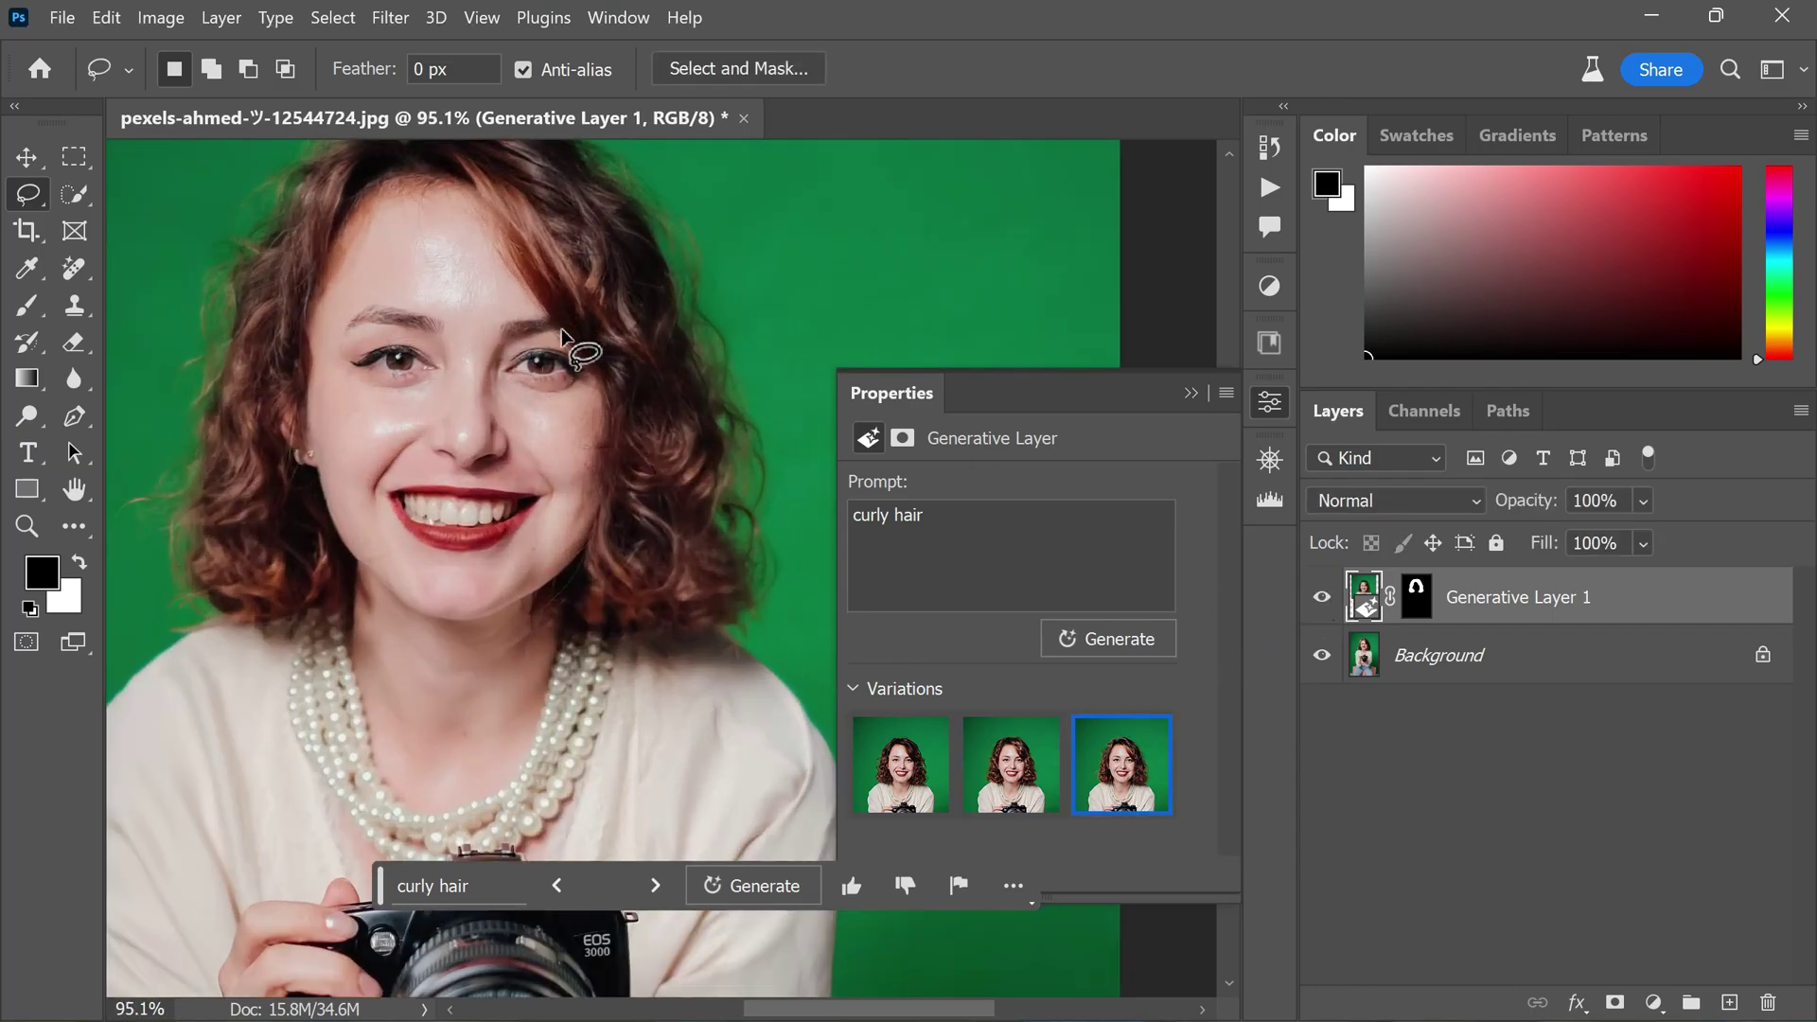
{"action": "scroll", "coordinate": [563, 336], "scroll_direction": "down", "scroll_amount": 2}
{"action": "left_click", "coordinate": [892, 776]}
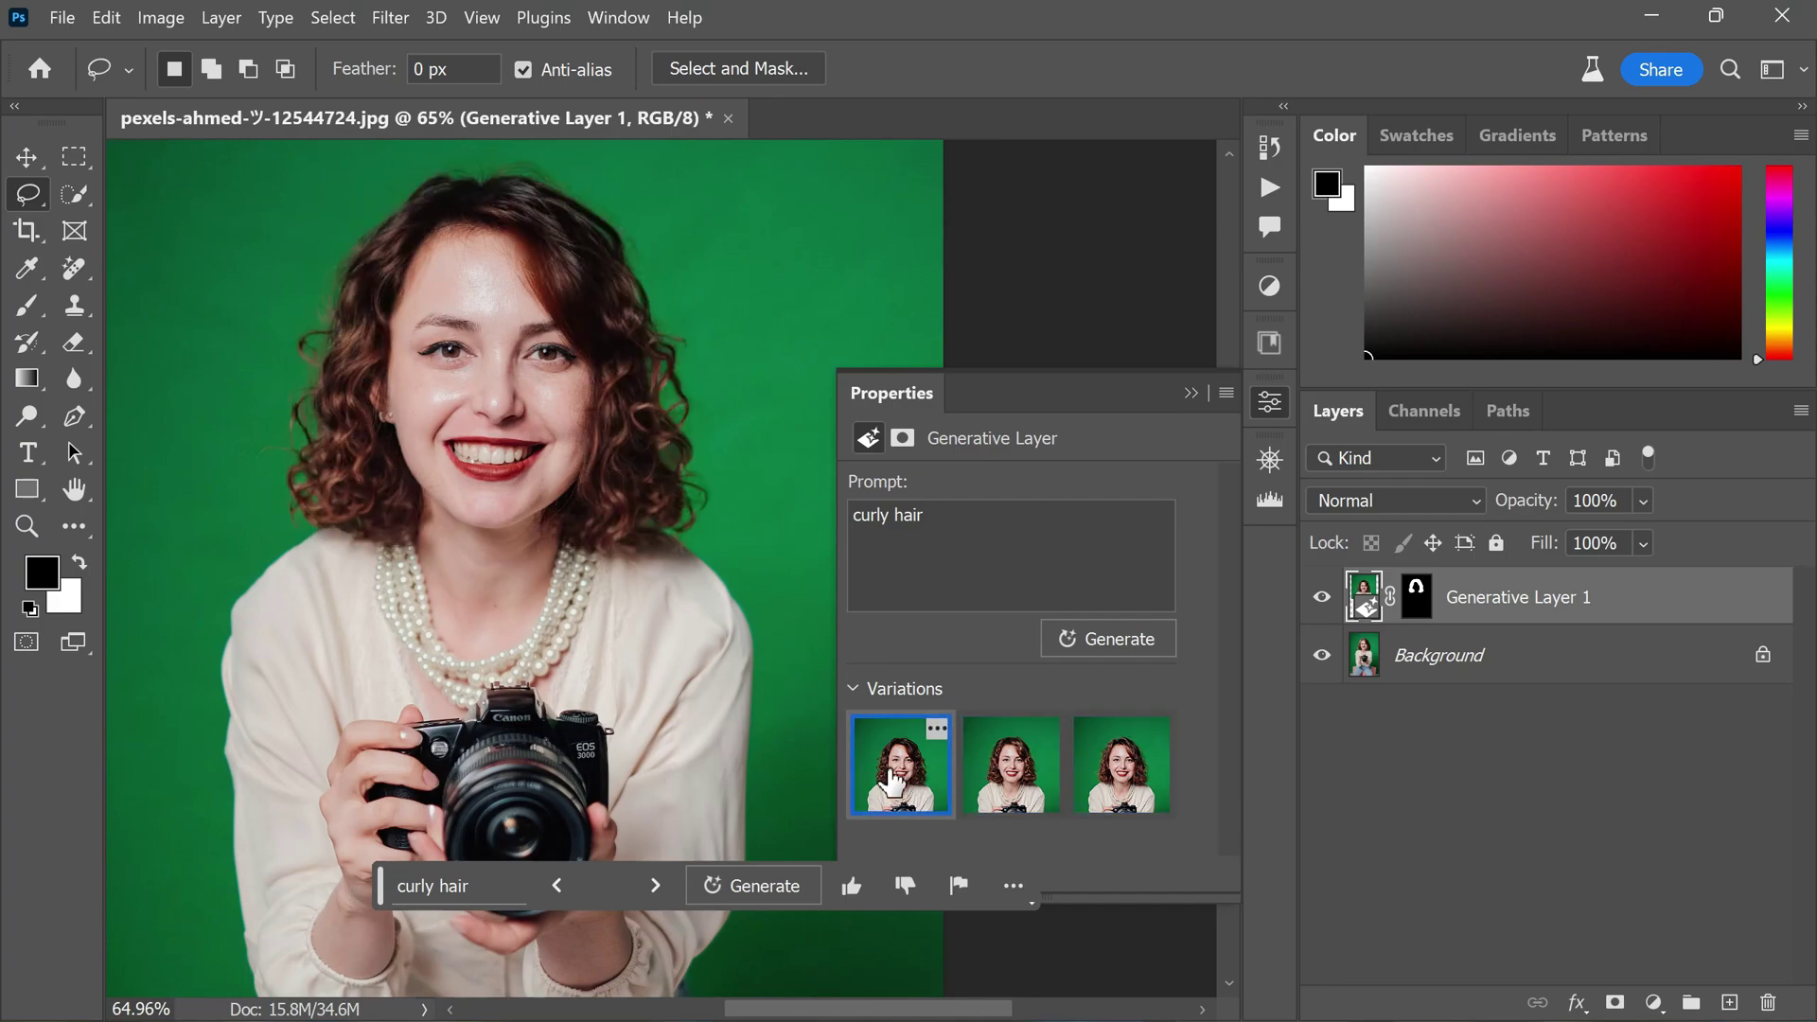
{"action": "left_click", "coordinate": [1322, 596]}
{"action": "left_click", "coordinate": [1322, 596]}
{"action": "left_click", "coordinate": [1322, 596]}
{"action": "left_click", "coordinate": [1321, 596]}
{"action": "scroll", "coordinate": [653, 433], "scroll_direction": "down", "scroll_amount": 2}
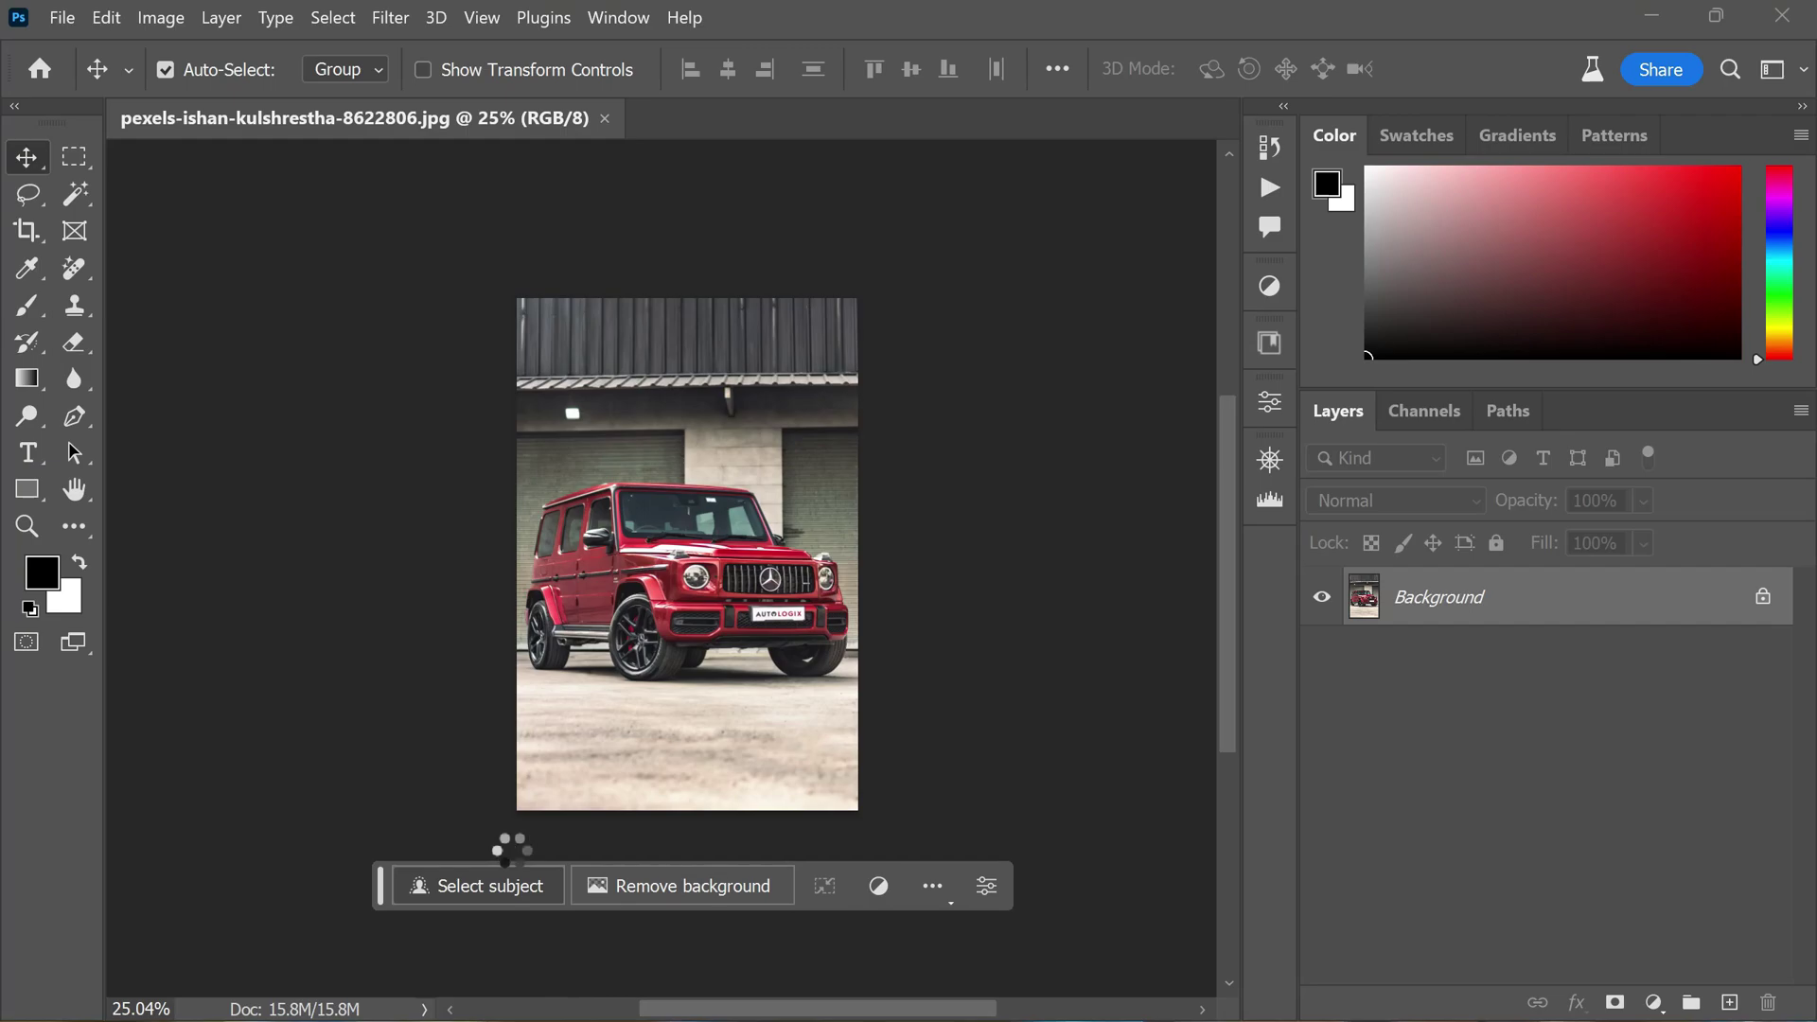
Select everything except the SUV and generate a dramatic sky, distant mountains and calm reflective lake.
{"action": "left_click", "coordinate": [651, 885]}
{"action": "left_click", "coordinate": [483, 886]}
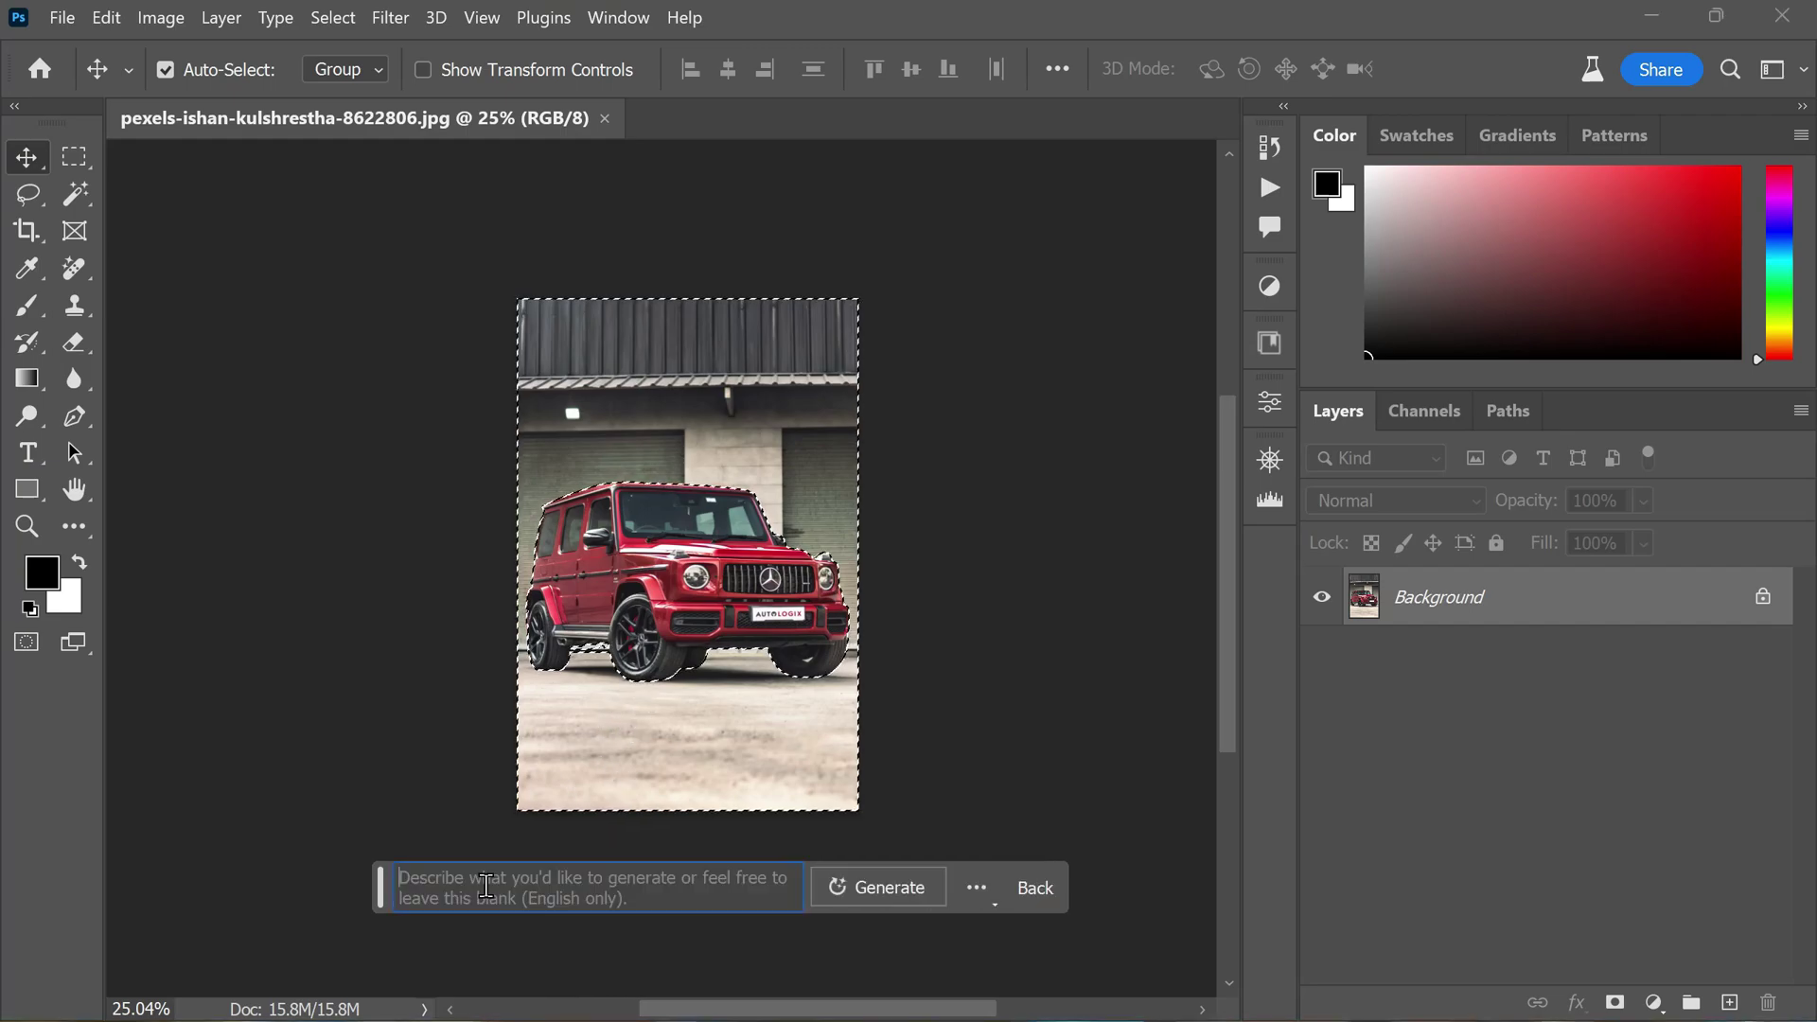
{"action": "type", "text": "drama"}
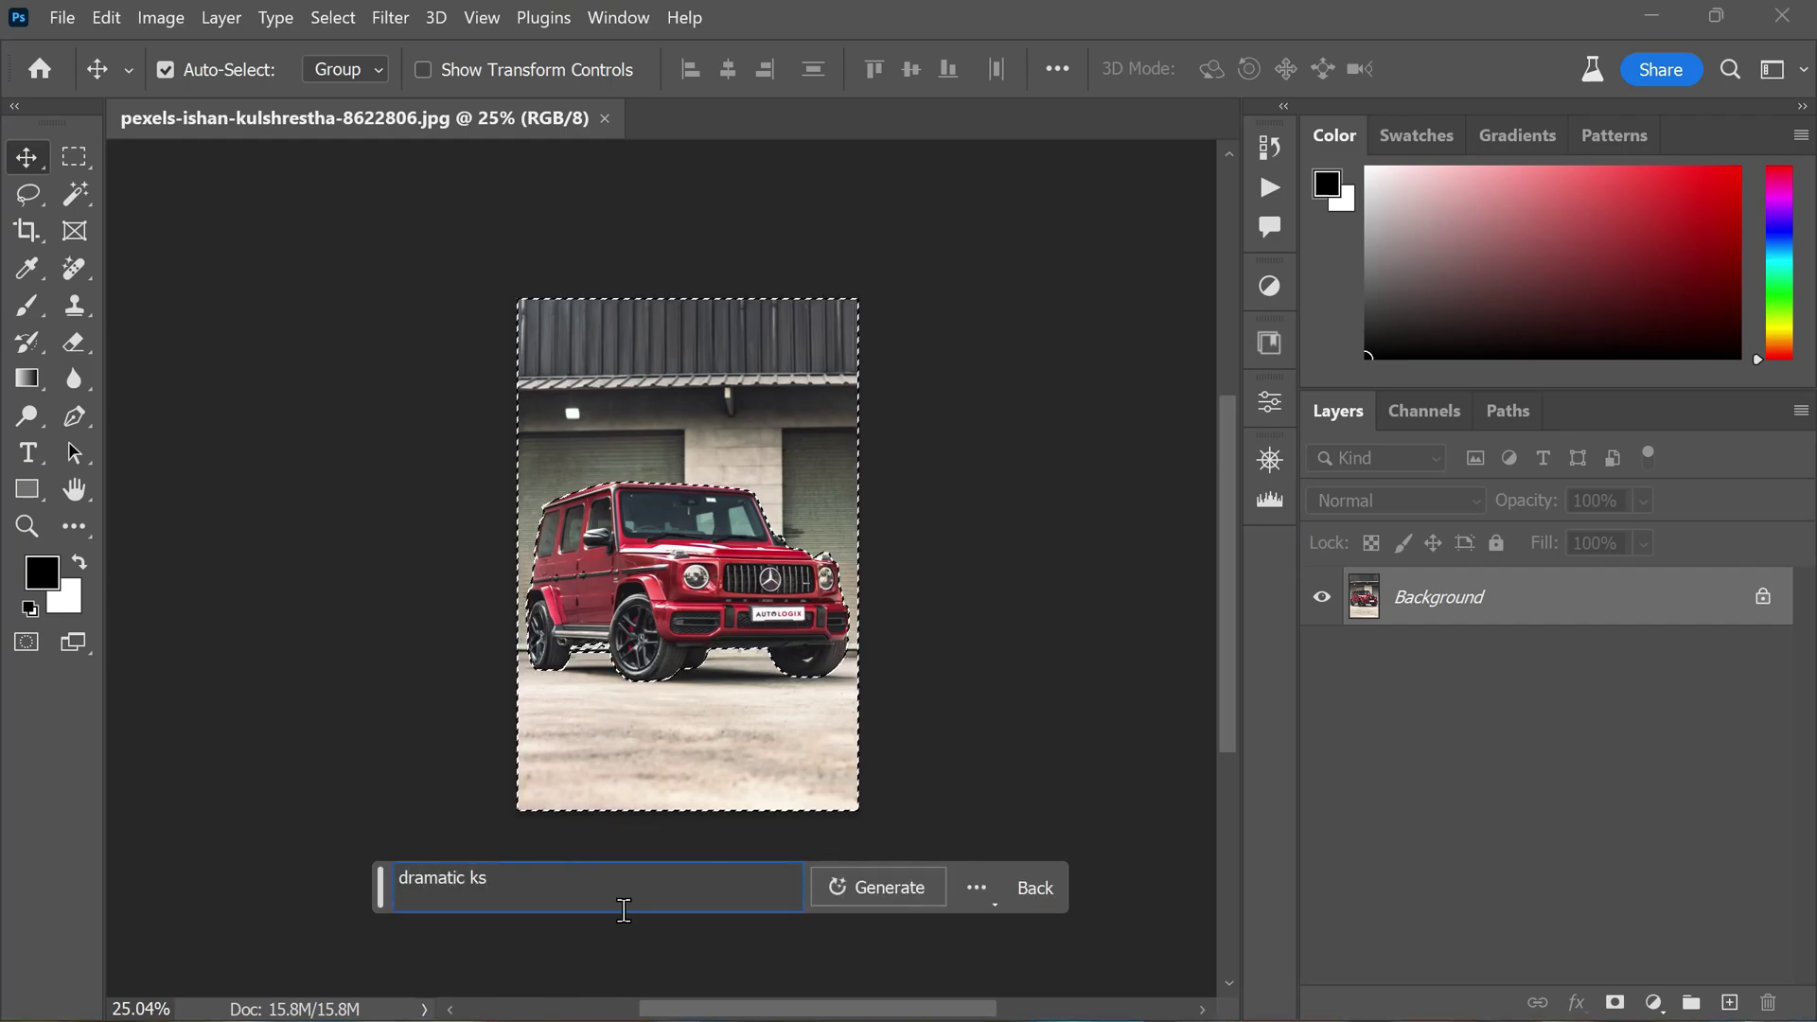
{"action": "type", "text": "tic sky with disa"}
{"action": "type", "text": "nt mountains in background"}
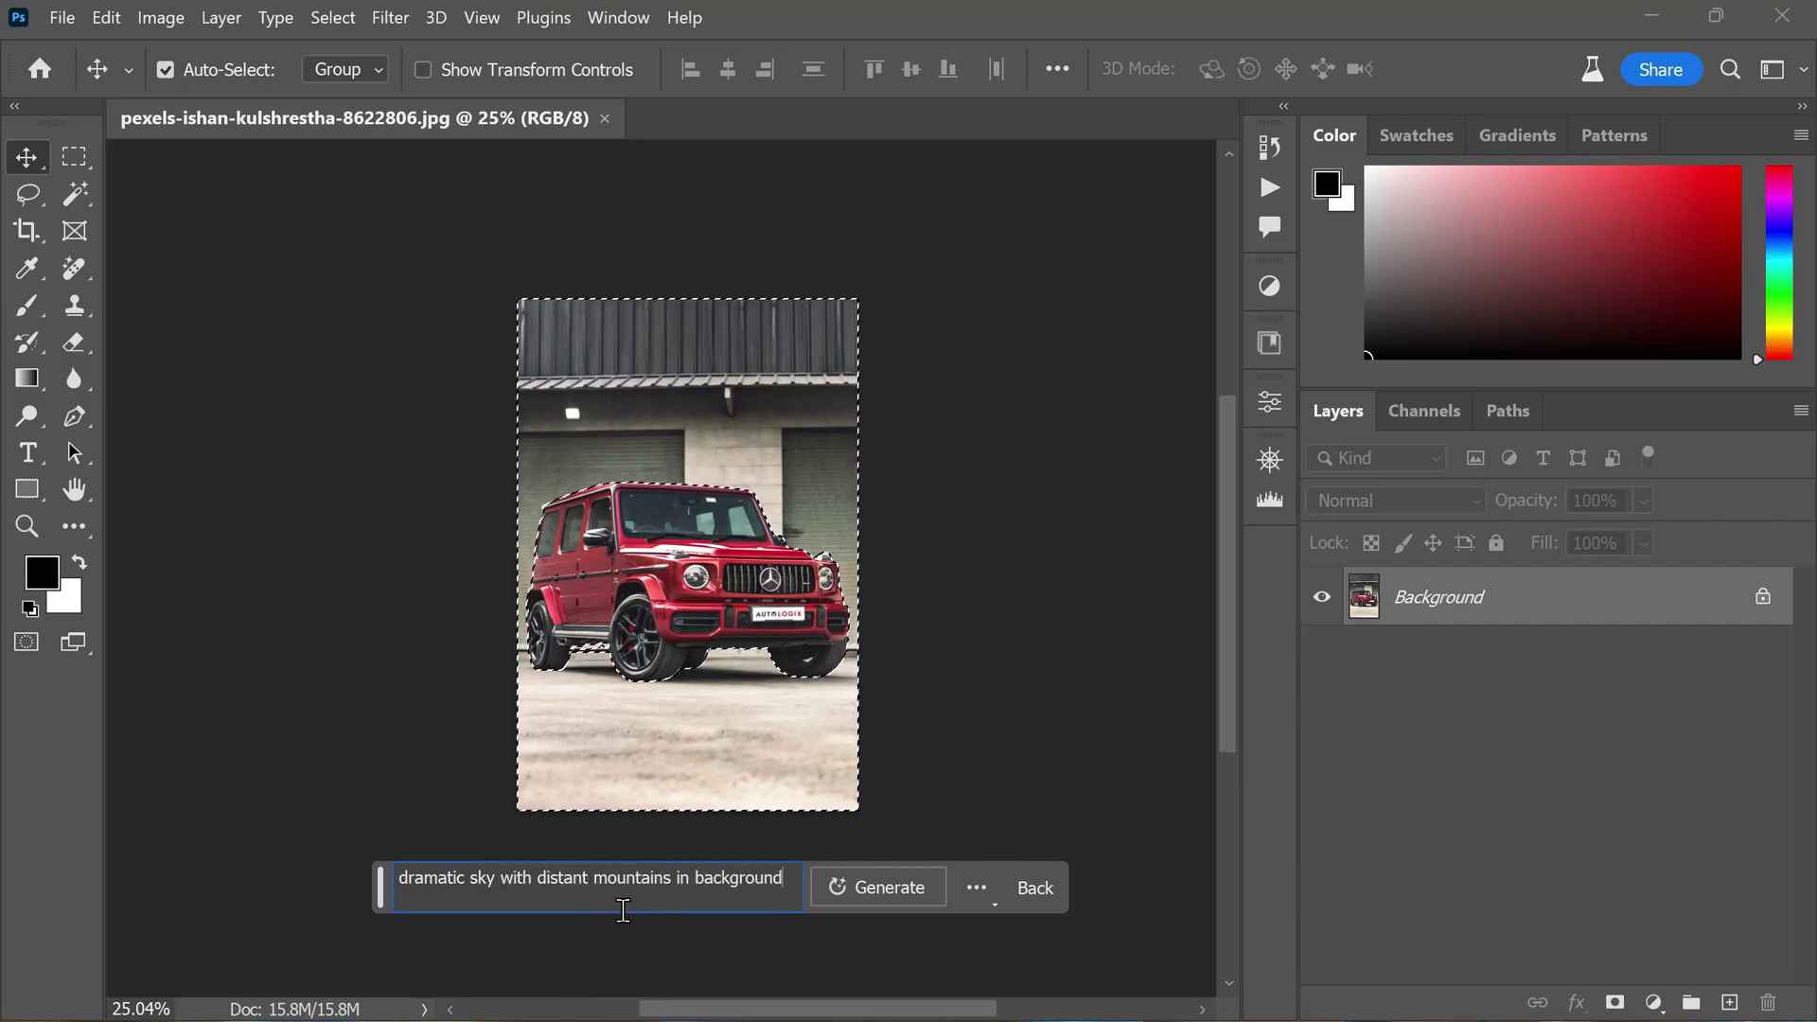
{"action": "type", "text": ", calm lake with reflections in foreground, cinematic laighting"}
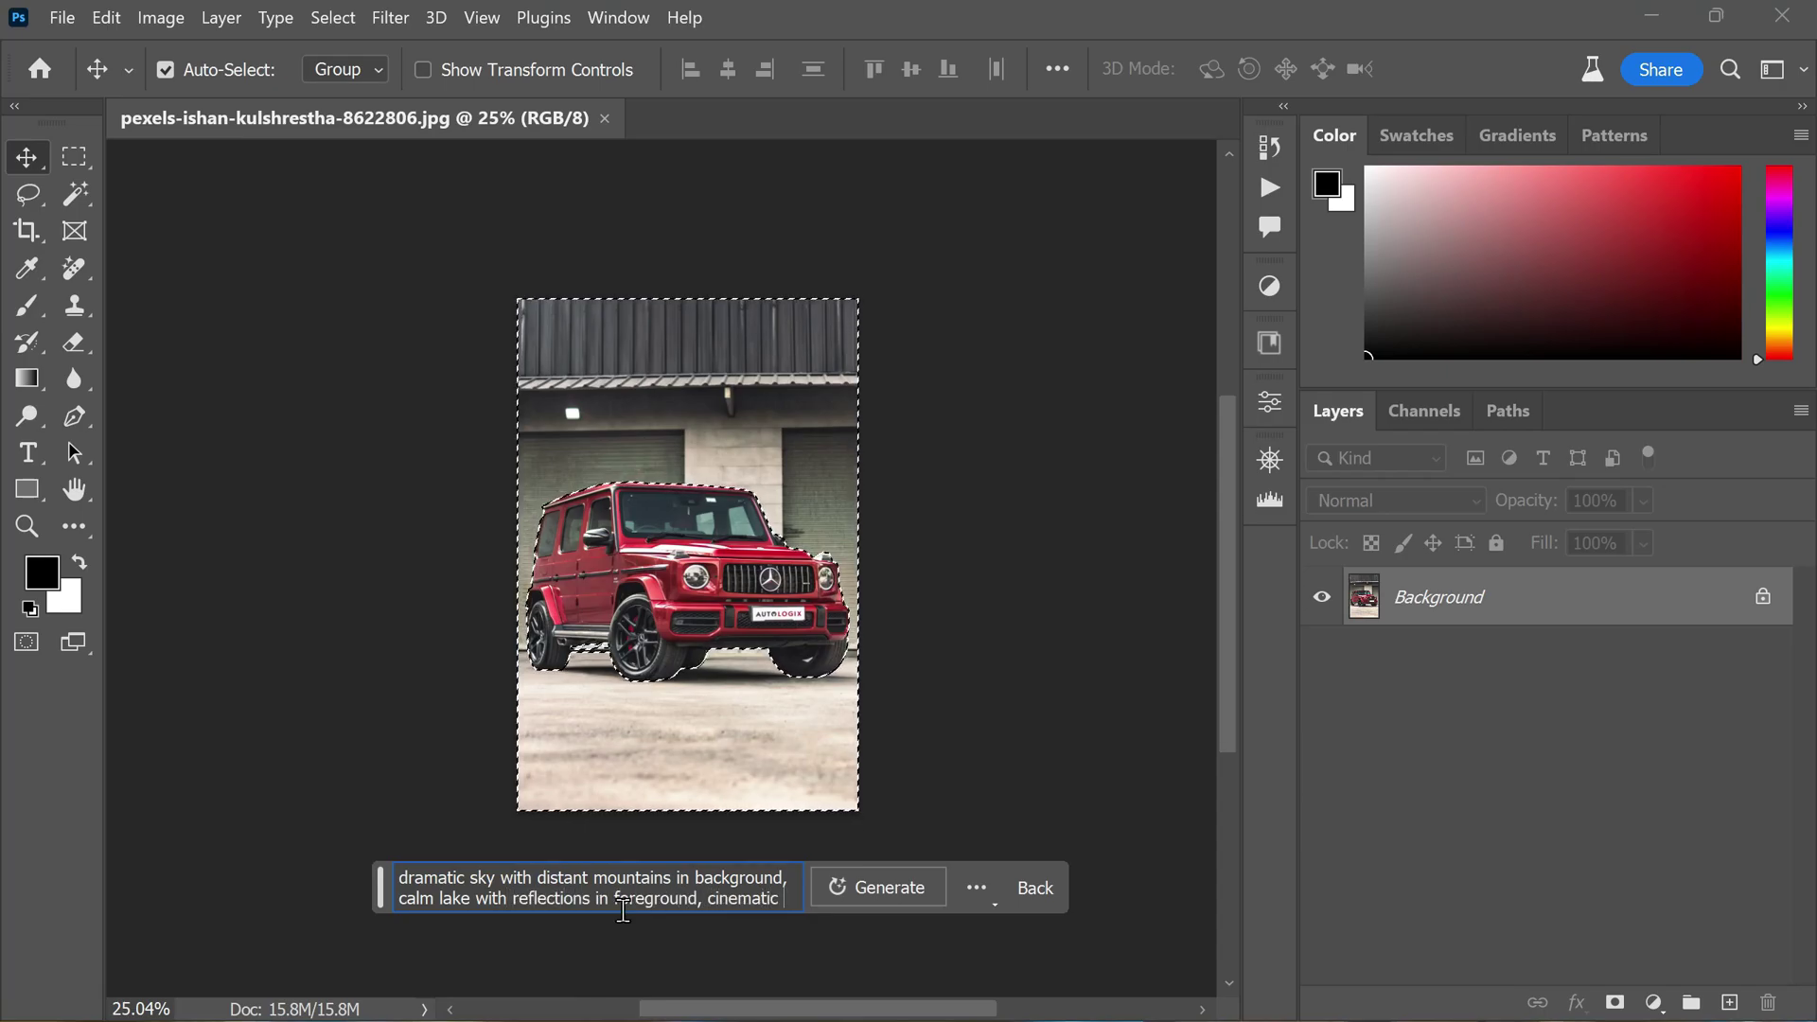
{"action": "key", "text": "BackSpace"}
{"action": "key", "text": "BackSpace"}
{"action": "key", "text": "BackSpace"}
{"action": "key", "text": "BackSpace"}
{"action": "key", "text": "BackSpace"}
{"action": "key", "text": "BackSpace"}
{"action": "key", "text": "BackSpace"}
{"action": "key", "text": "BackSpace"}
{"action": "type", "text": "ighting"}
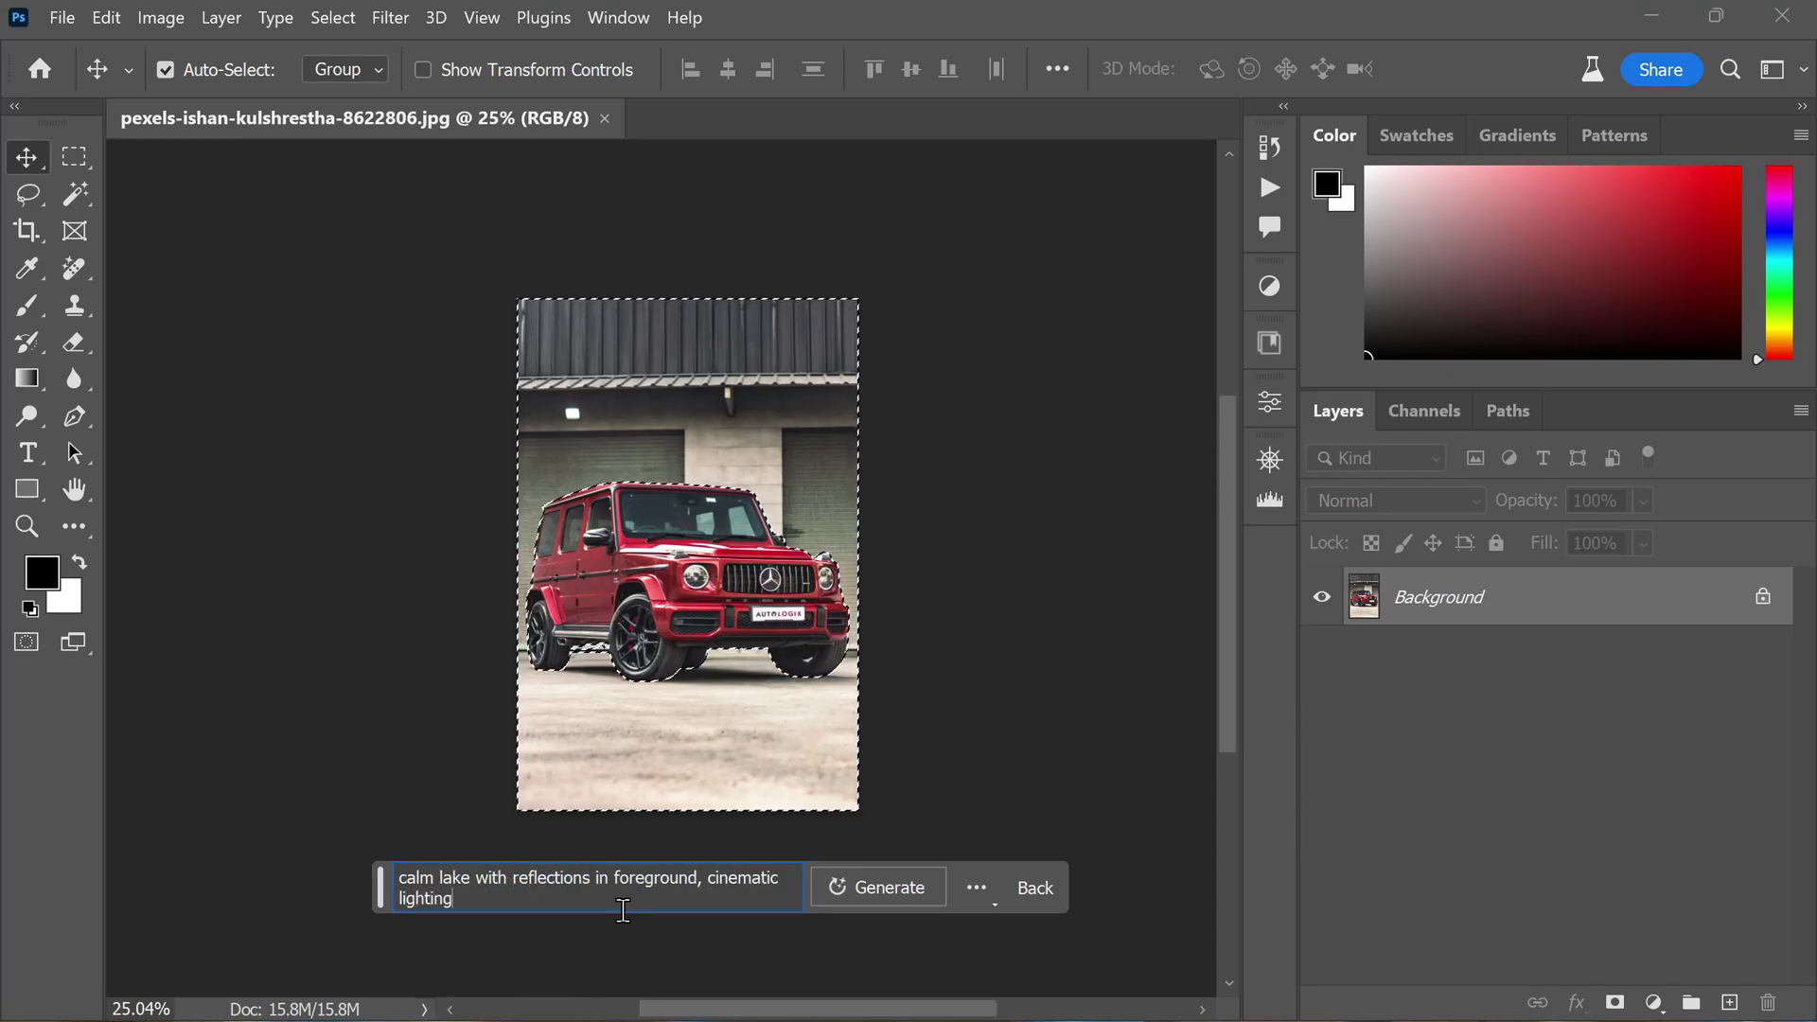
{"action": "left_click", "coordinate": [878, 886]}
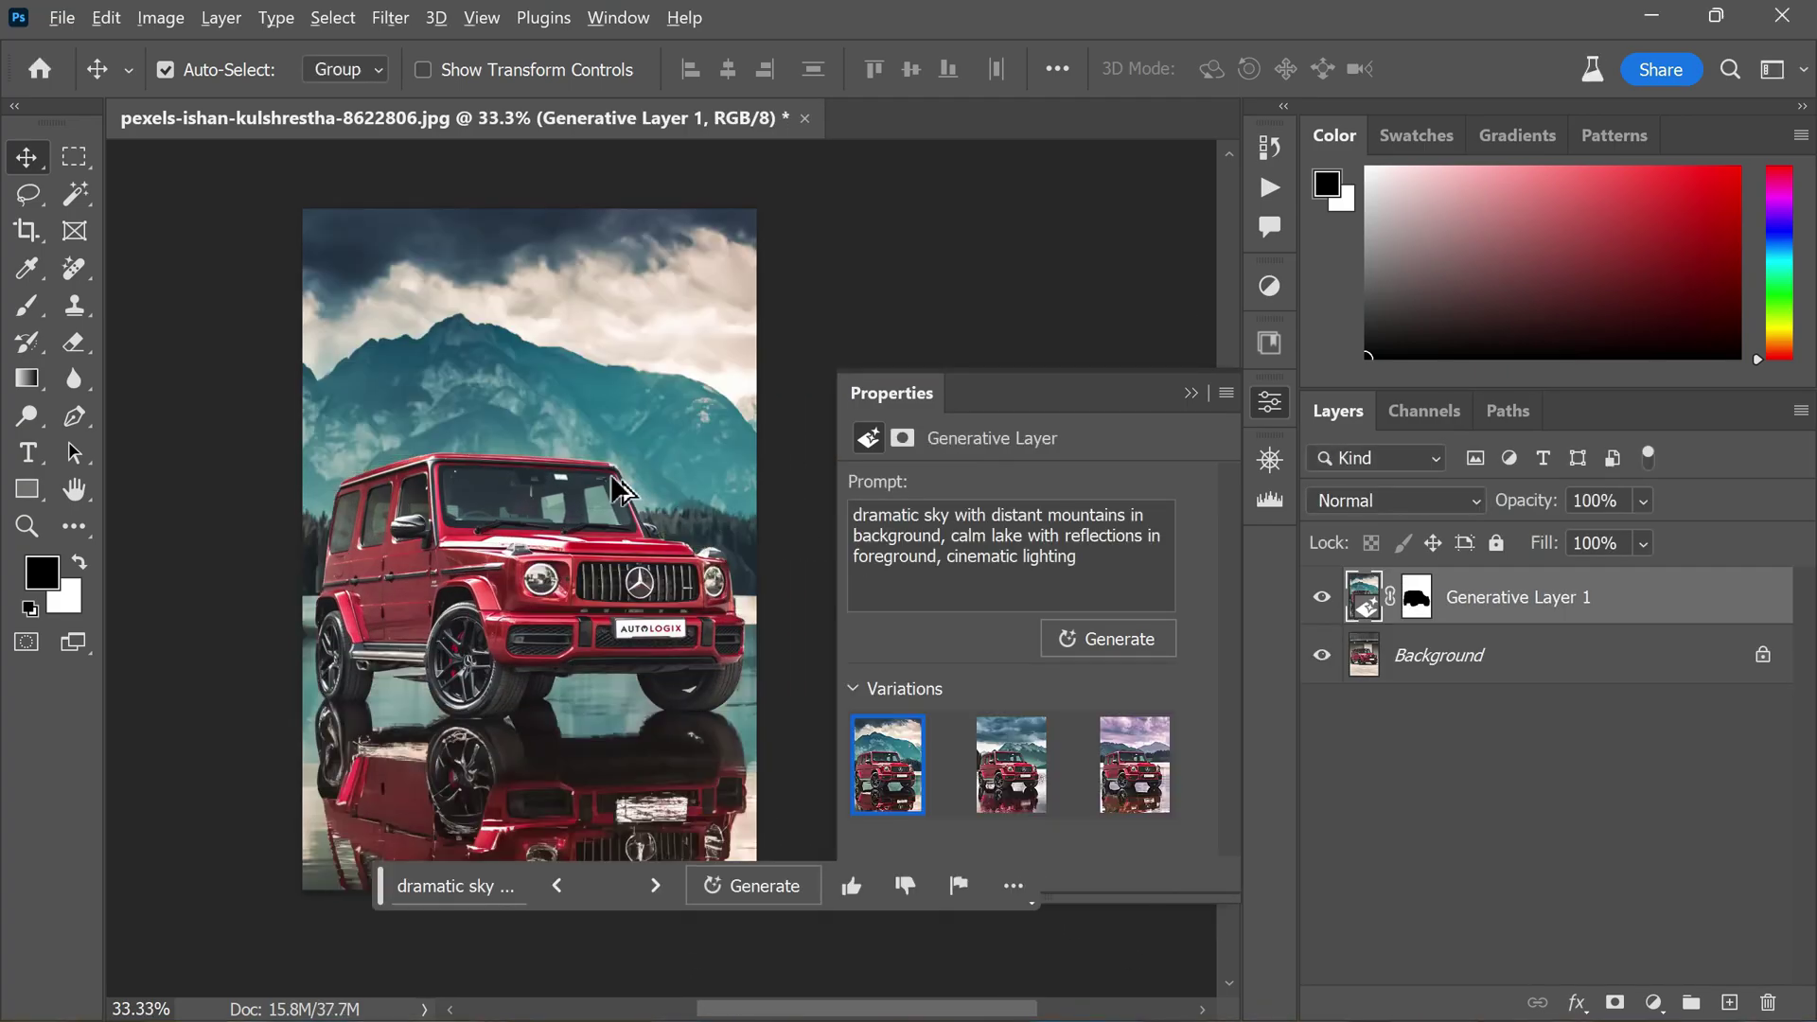
Review the background variations, keep the first, and toggle it against the original garage.
{"action": "scroll", "coordinate": [620, 489], "scroll_direction": "down", "scroll_amount": 1}
{"action": "left_click", "coordinate": [1011, 764]}
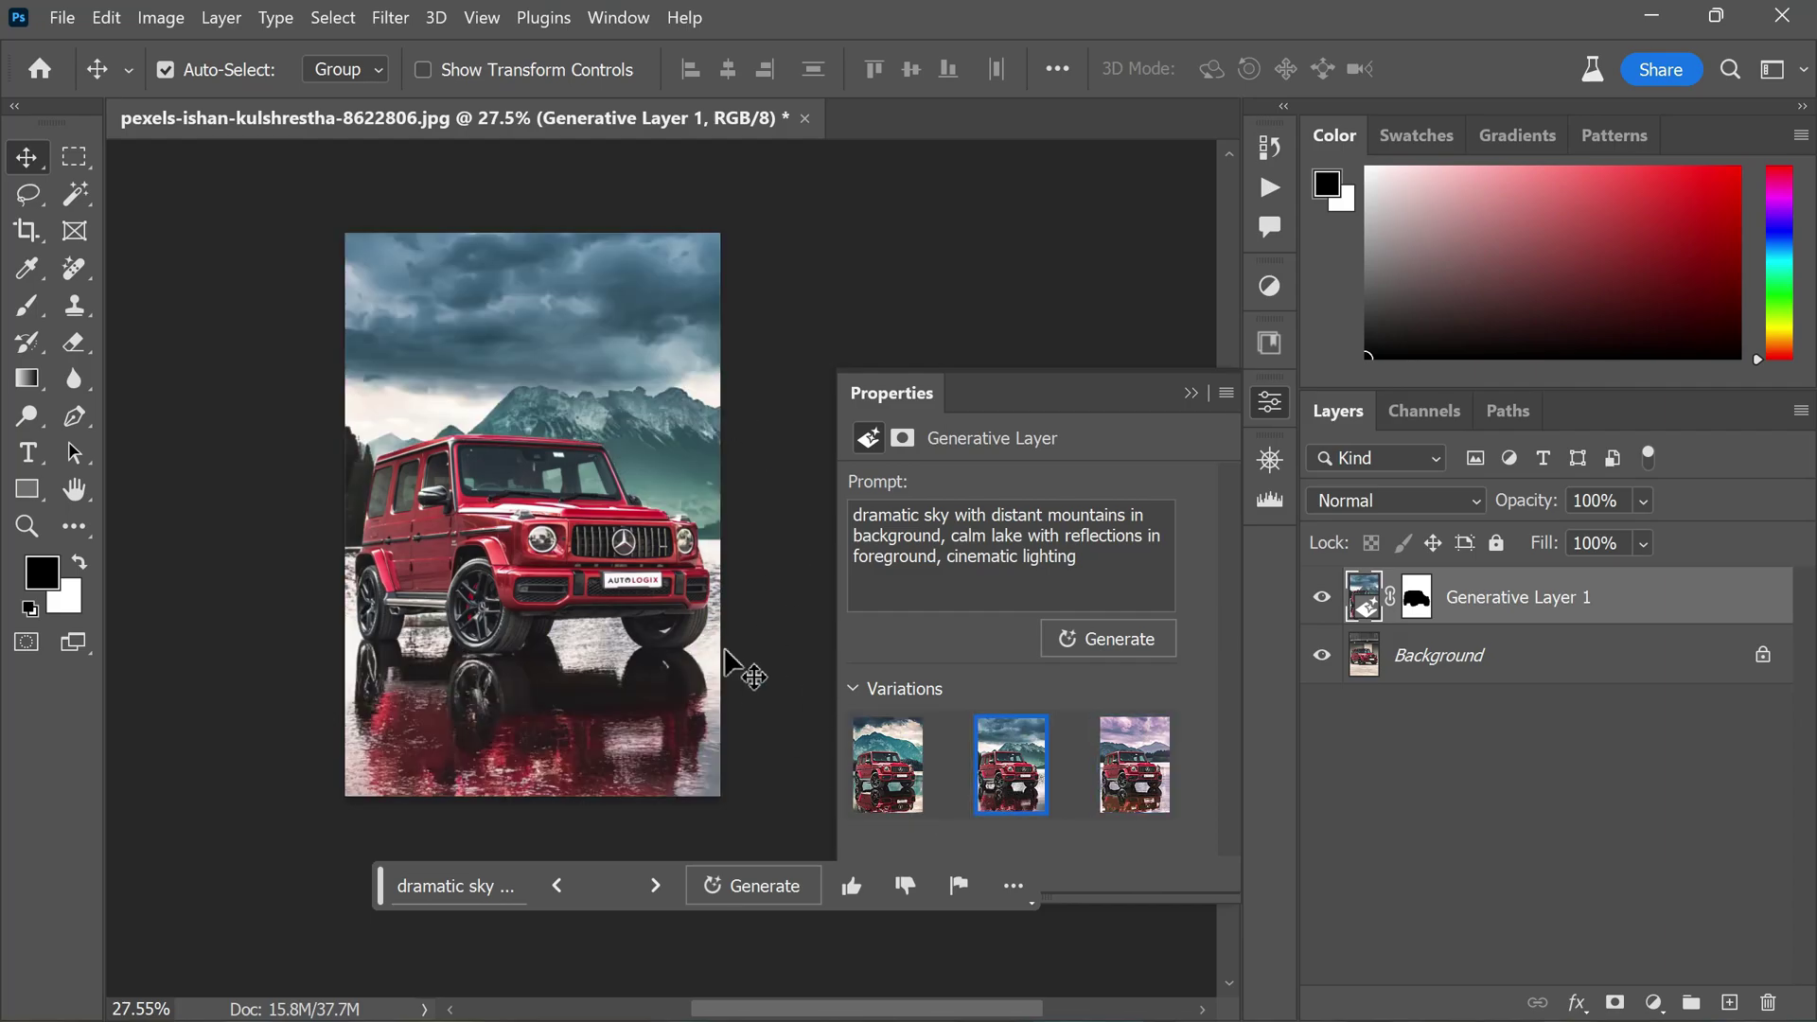
{"action": "left_click", "coordinate": [889, 802]}
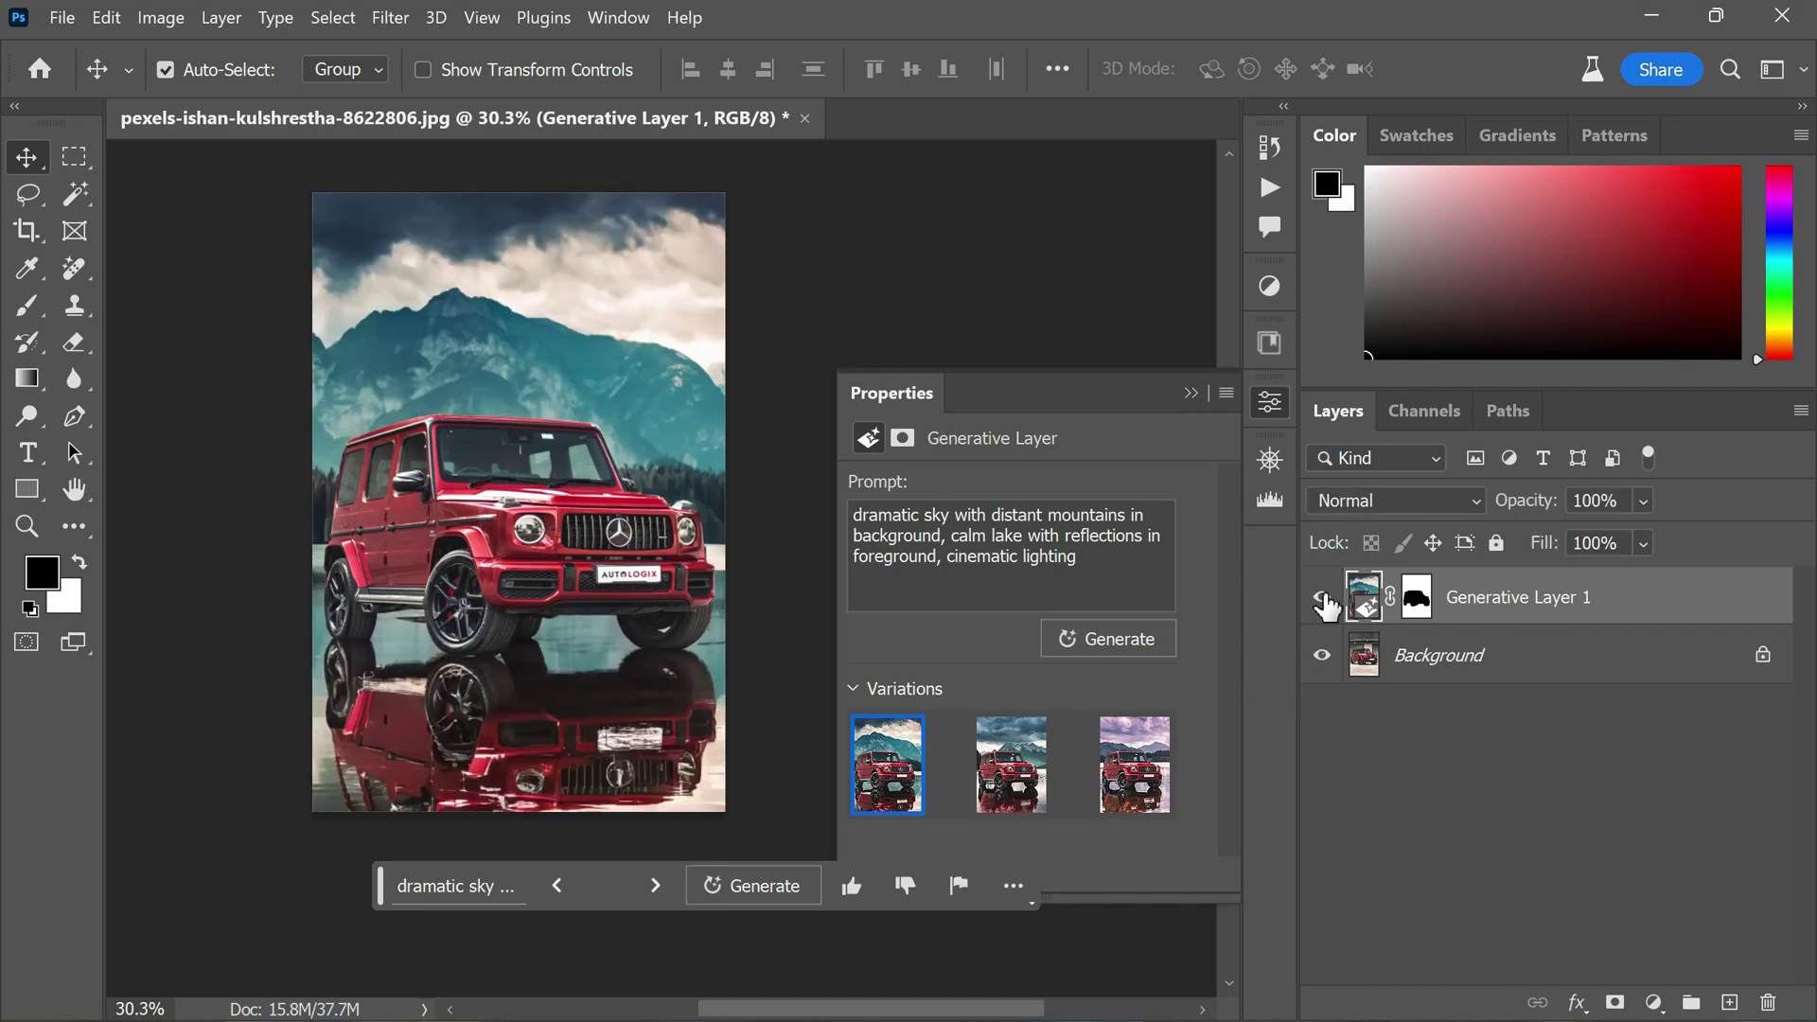
{"action": "left_click", "coordinate": [1323, 598]}
{"action": "left_click", "coordinate": [1323, 598]}
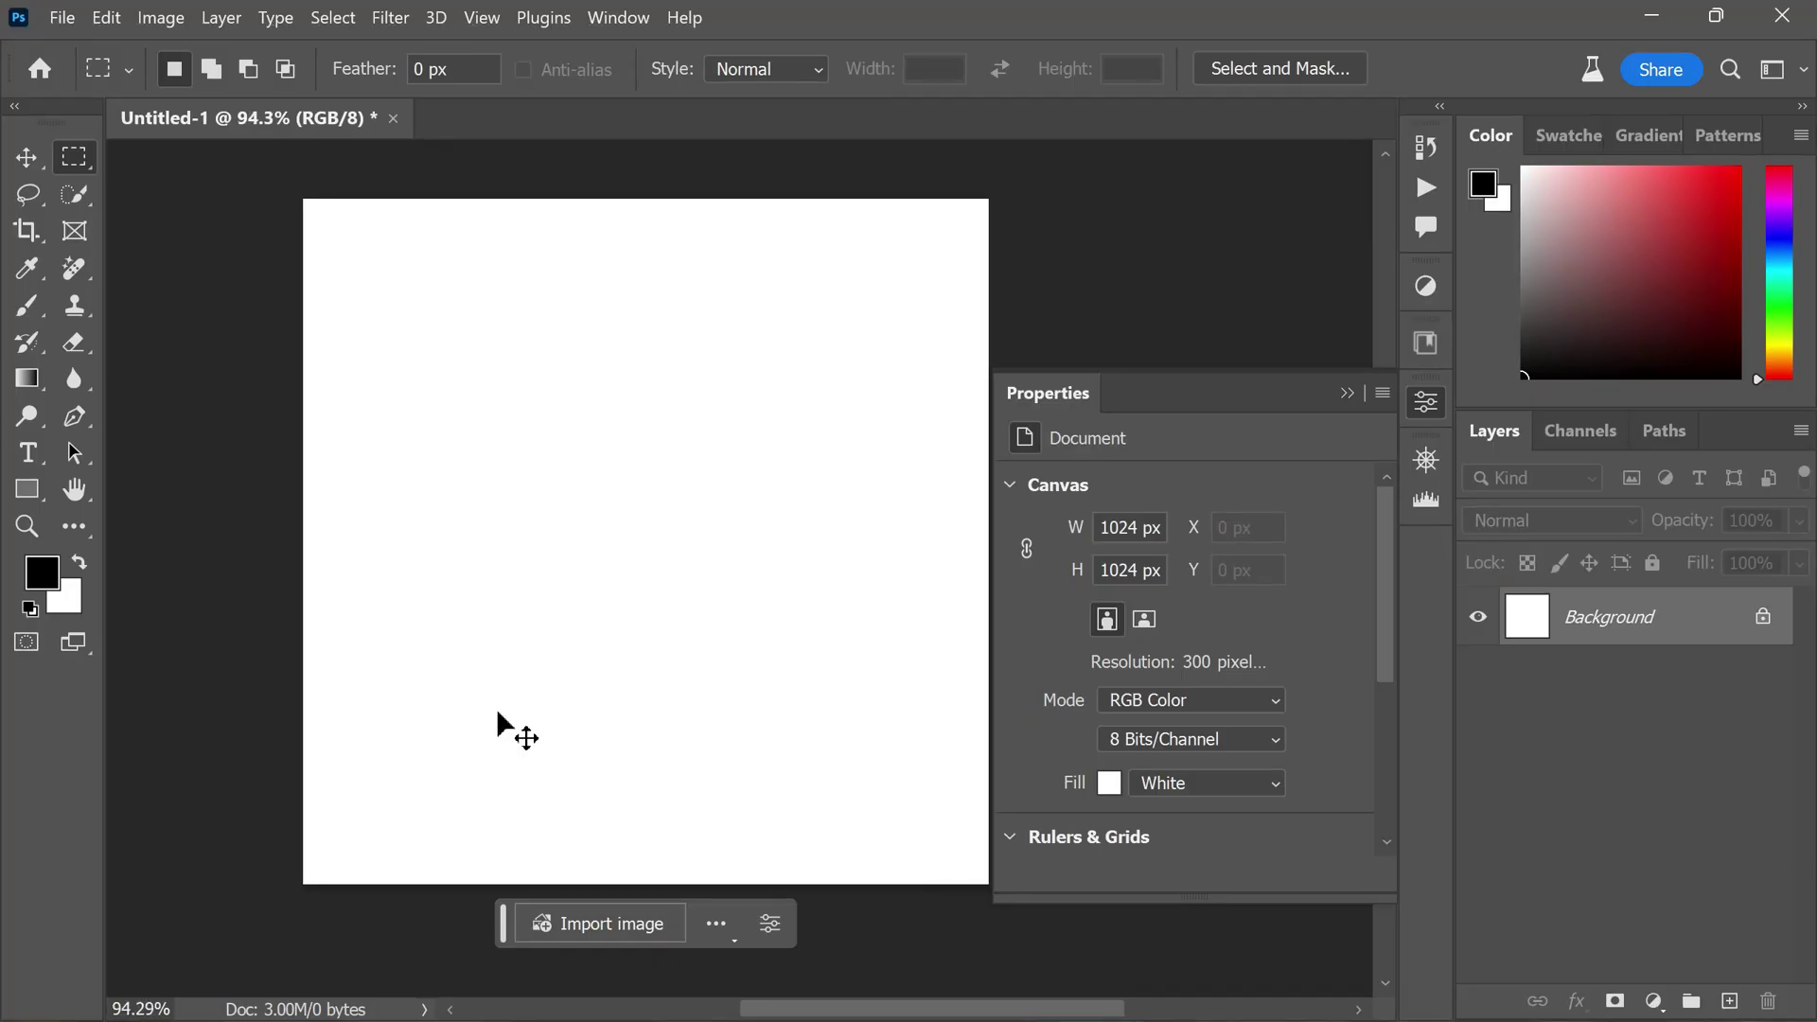
Select the whole 1024×1024 canvas and generate the wooden podium product scene.
{"action": "key", "text": "ctrl+a"}
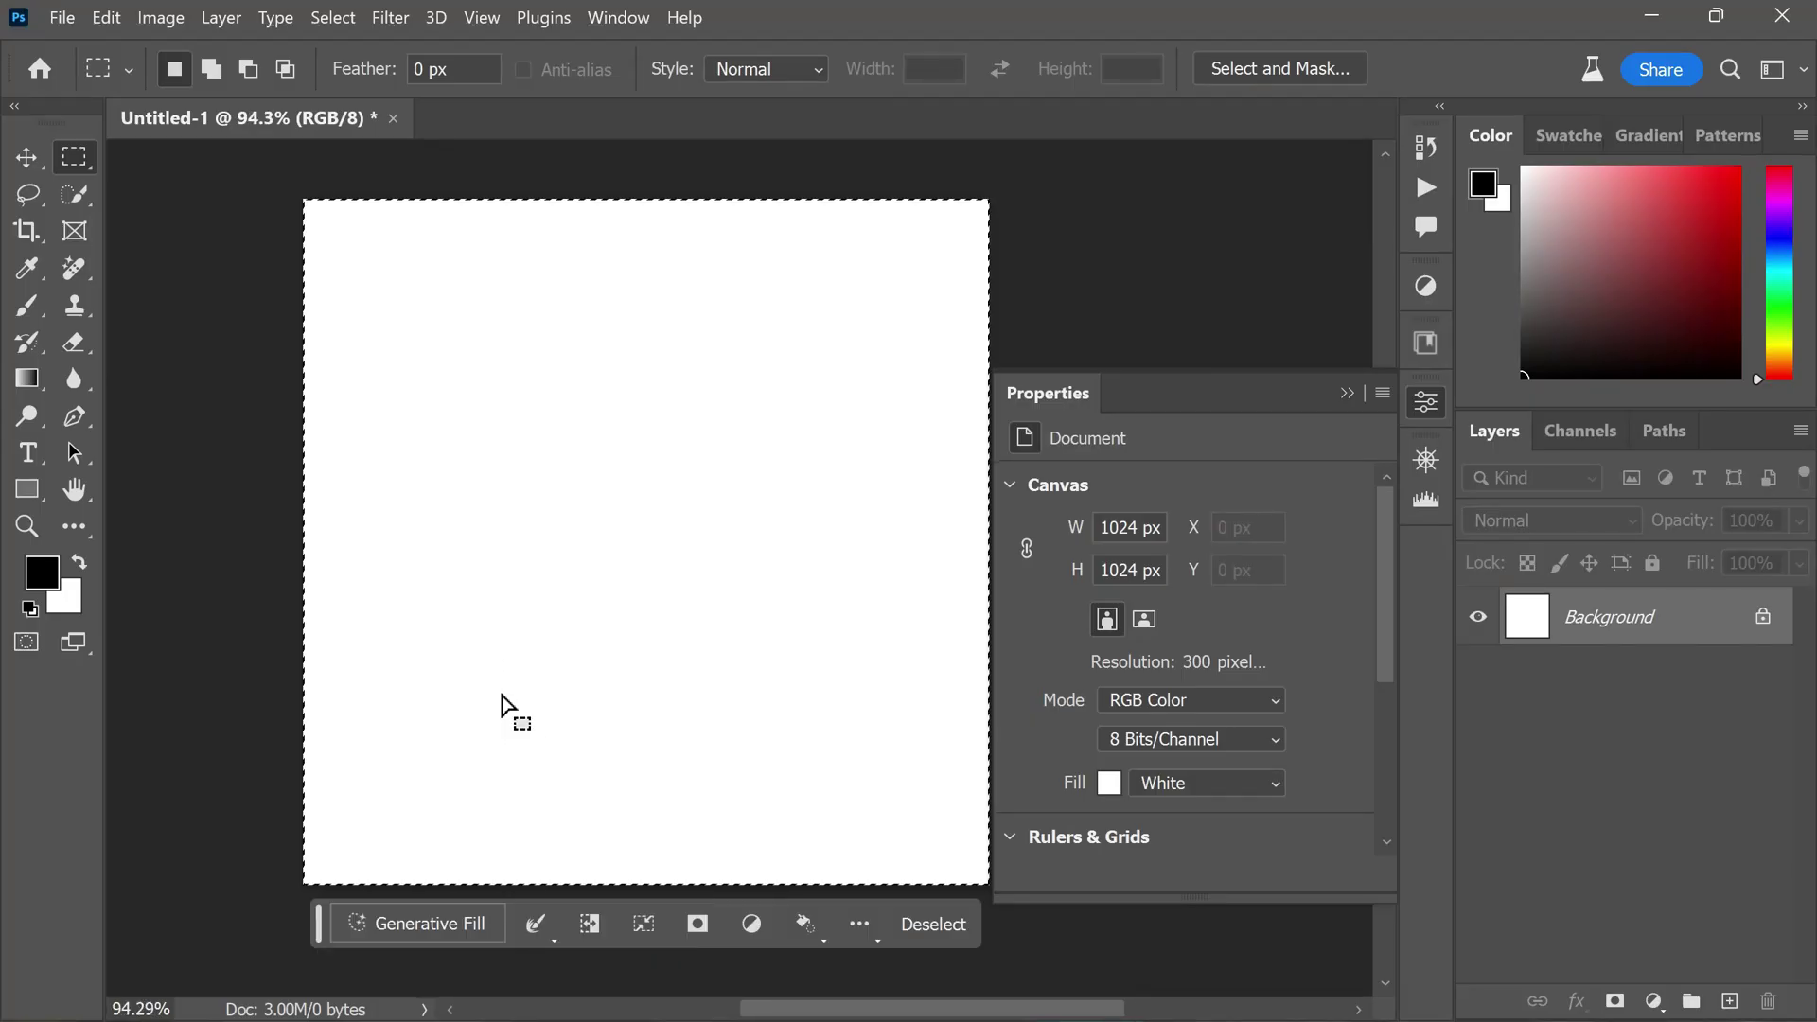
{"action": "left_click", "coordinate": [458, 925]}
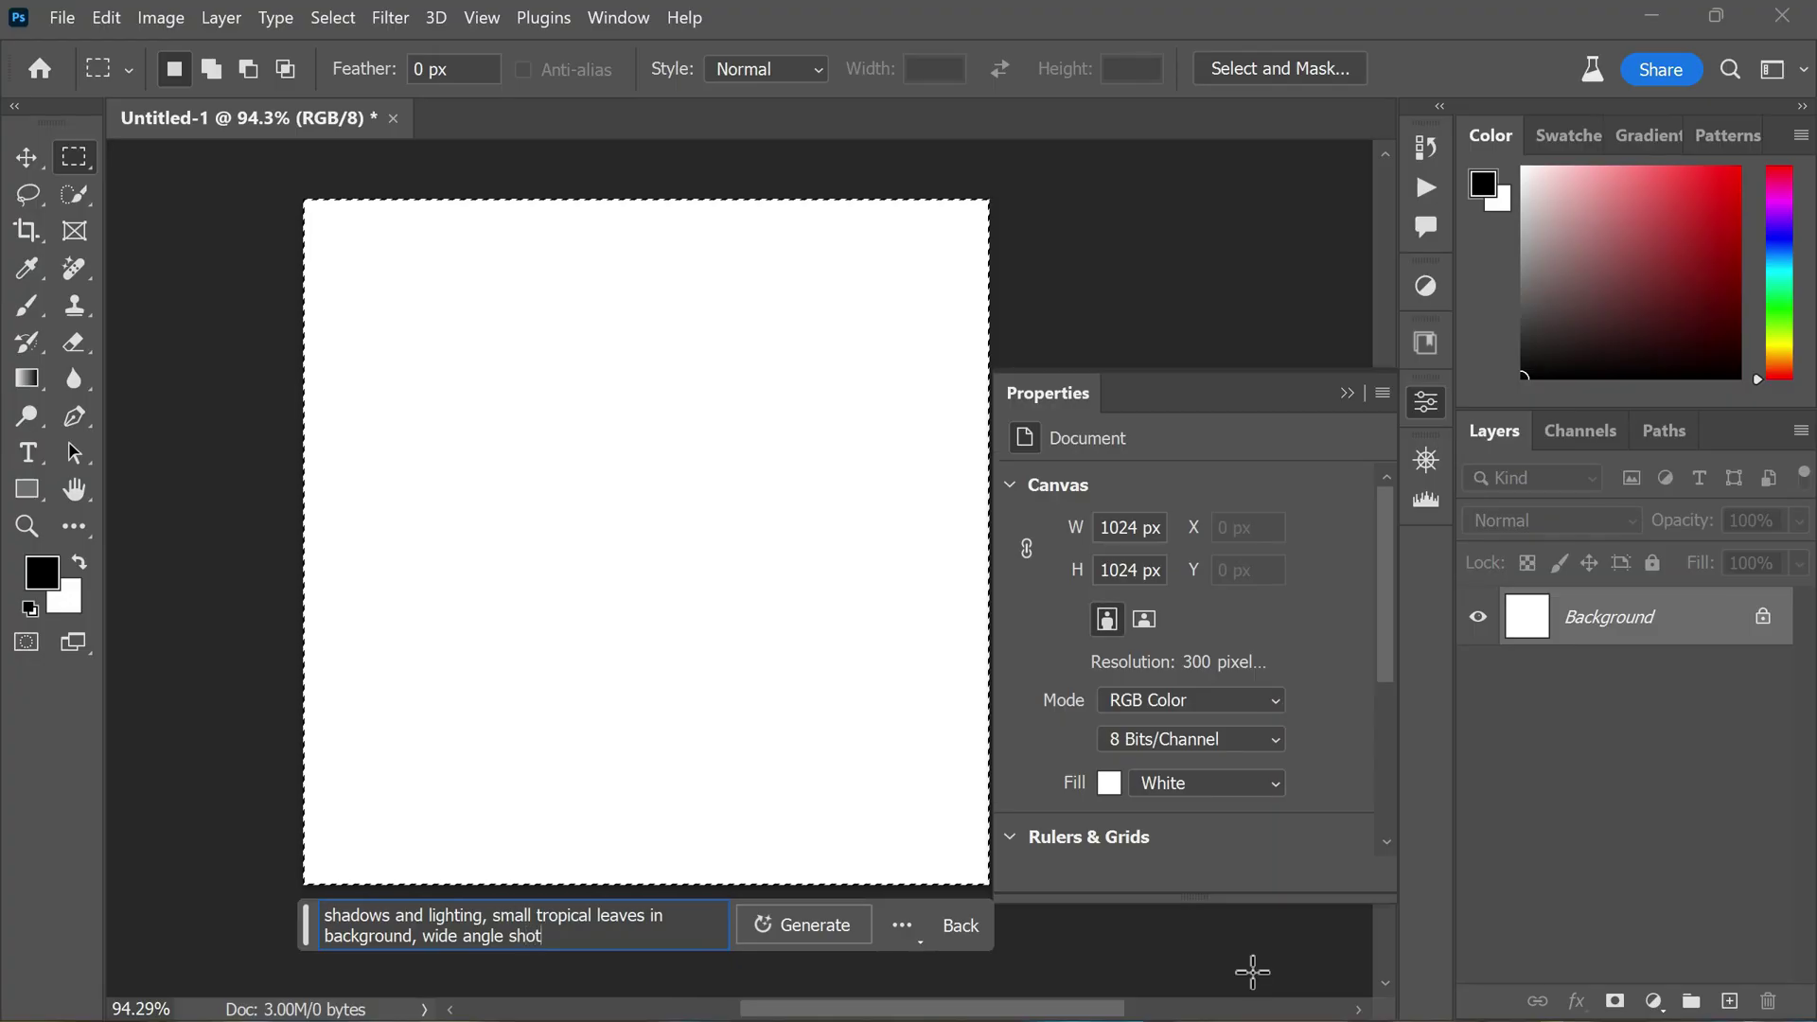
{"action": "left_click", "coordinate": [799, 935]}
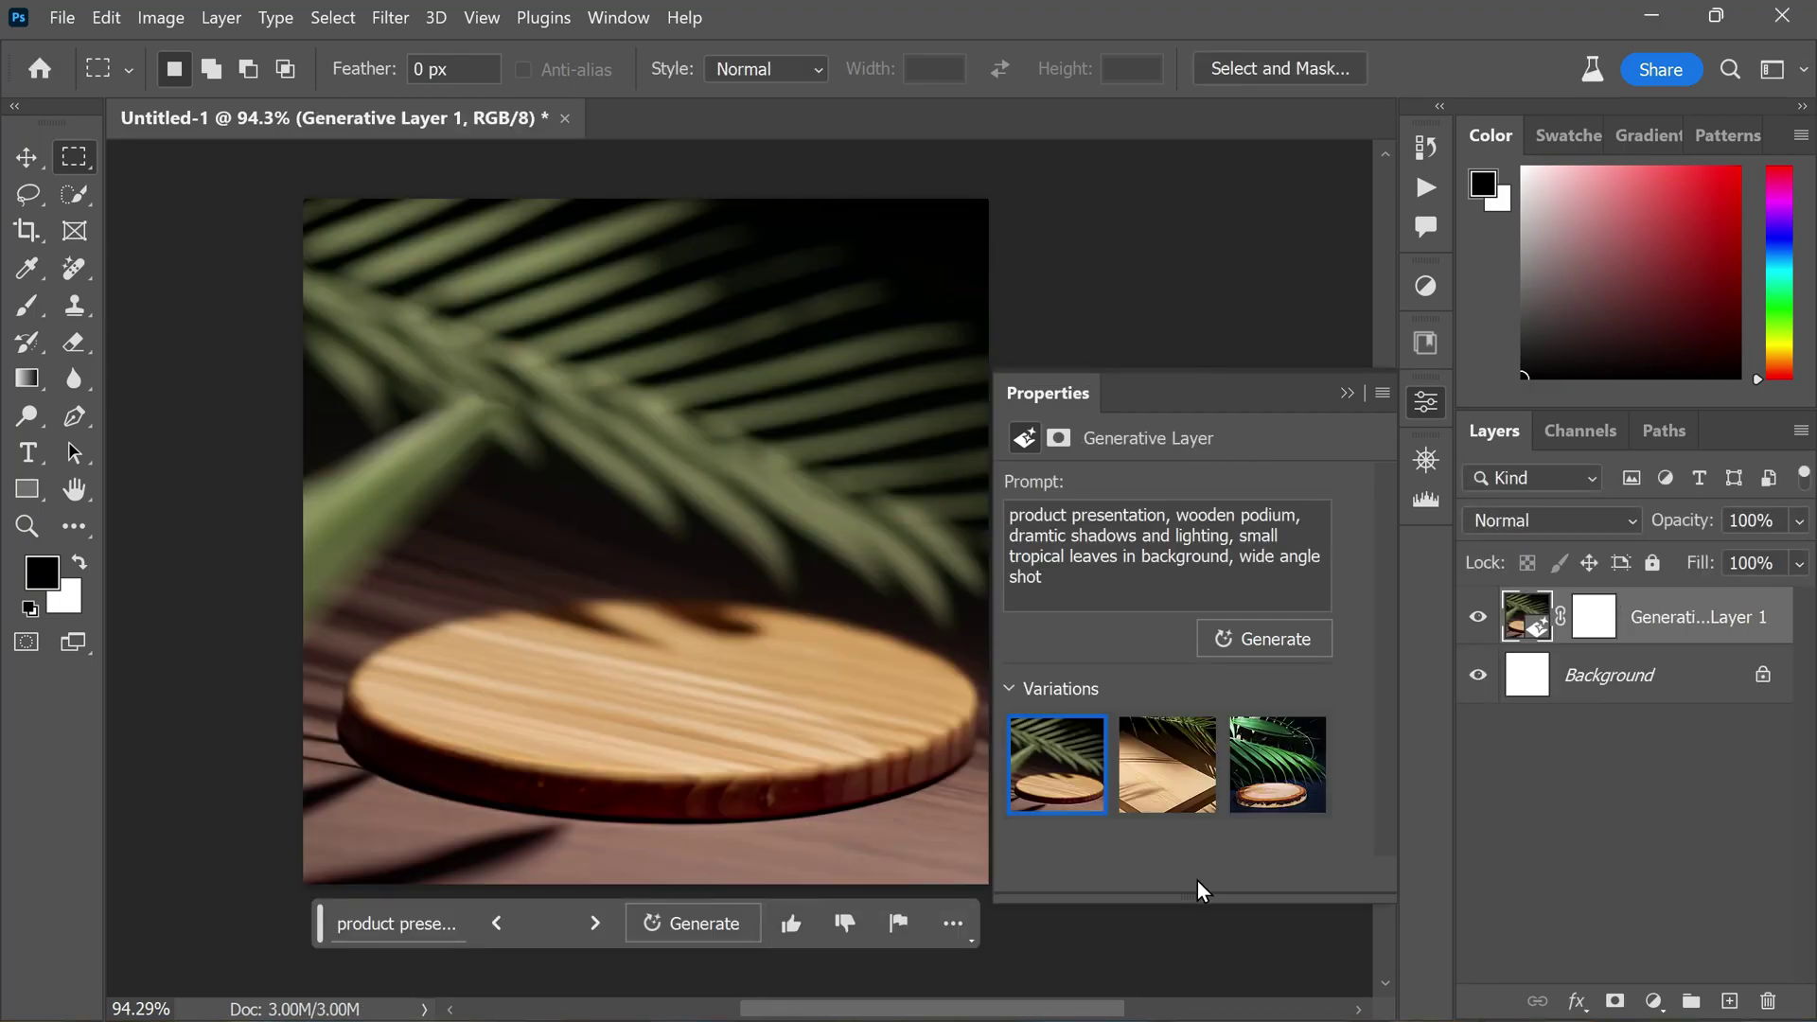
Compare the podium variations against the blank canvas and keep the second one.
{"action": "left_click", "coordinate": [1171, 794]}
{"action": "left_click", "coordinate": [1279, 786]}
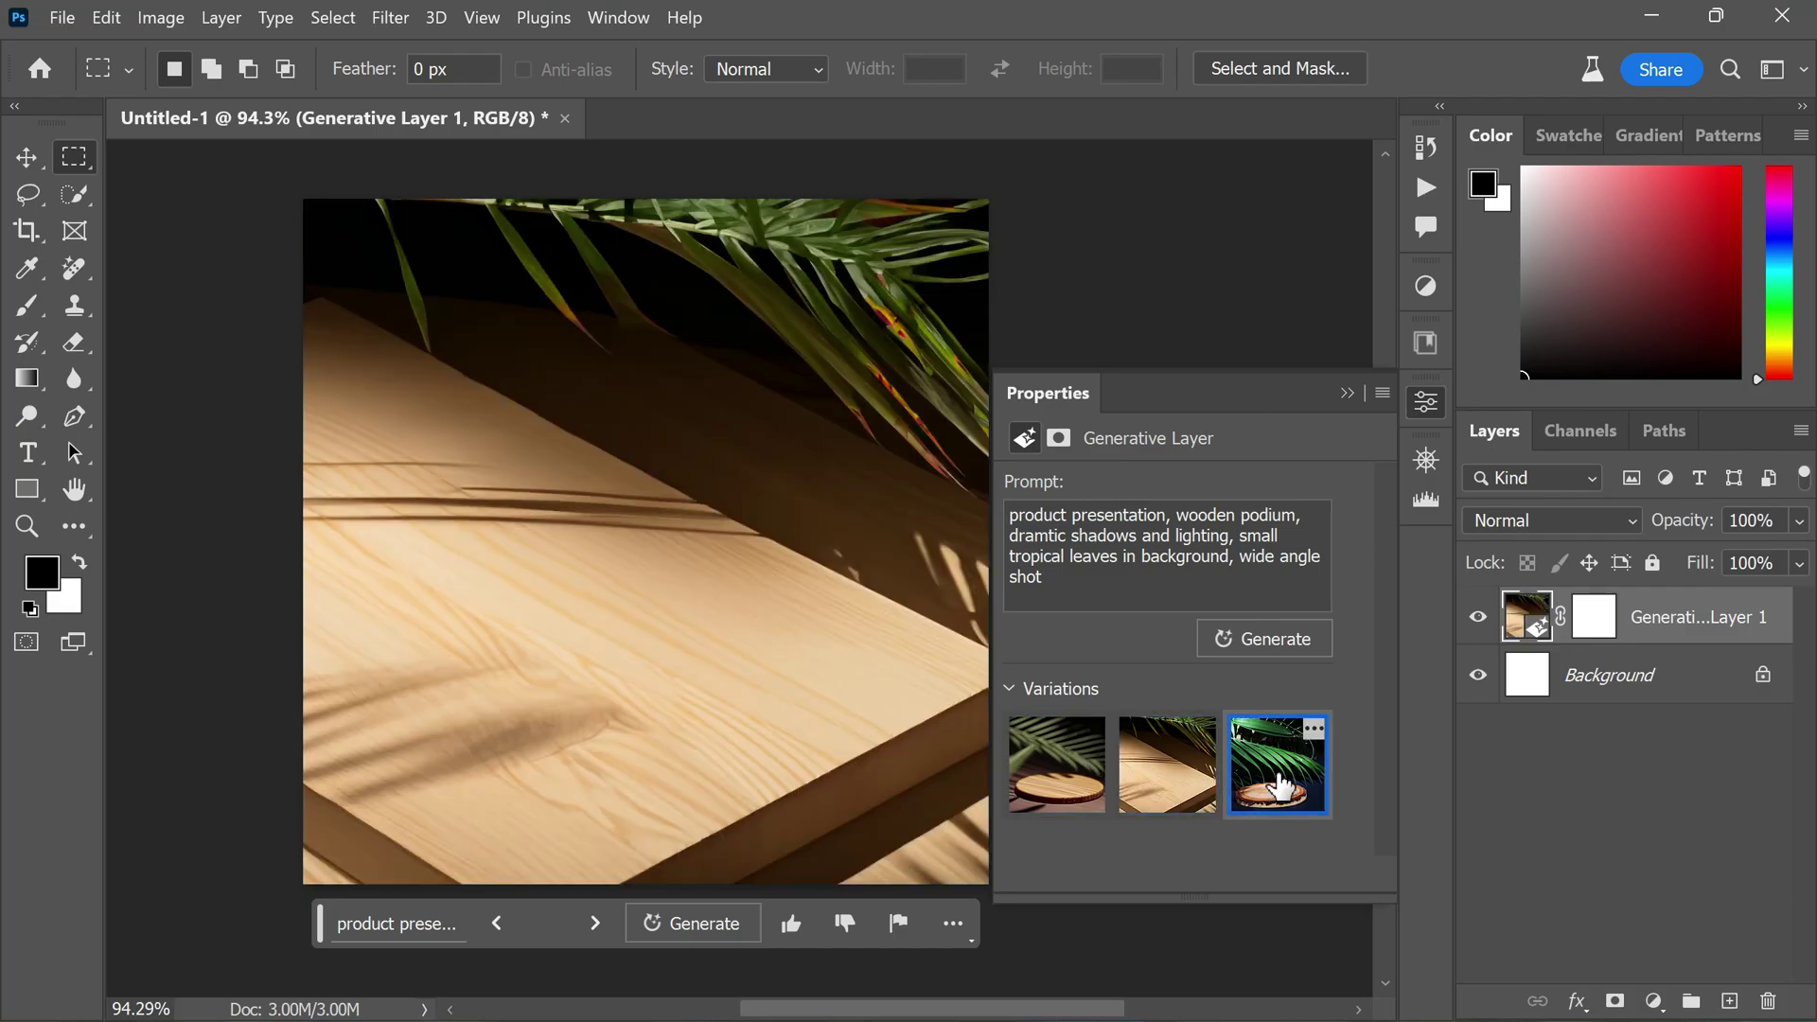
{"action": "left_click", "coordinate": [1477, 618]}
{"action": "left_click", "coordinate": [1477, 618]}
{"action": "left_click", "coordinate": [1176, 791]}
{"action": "scroll", "coordinate": [569, 564], "scroll_direction": "down", "scroll_amount": 1}
{"action": "scroll", "coordinate": [592, 580], "scroll_direction": "up", "scroll_amount": 1}
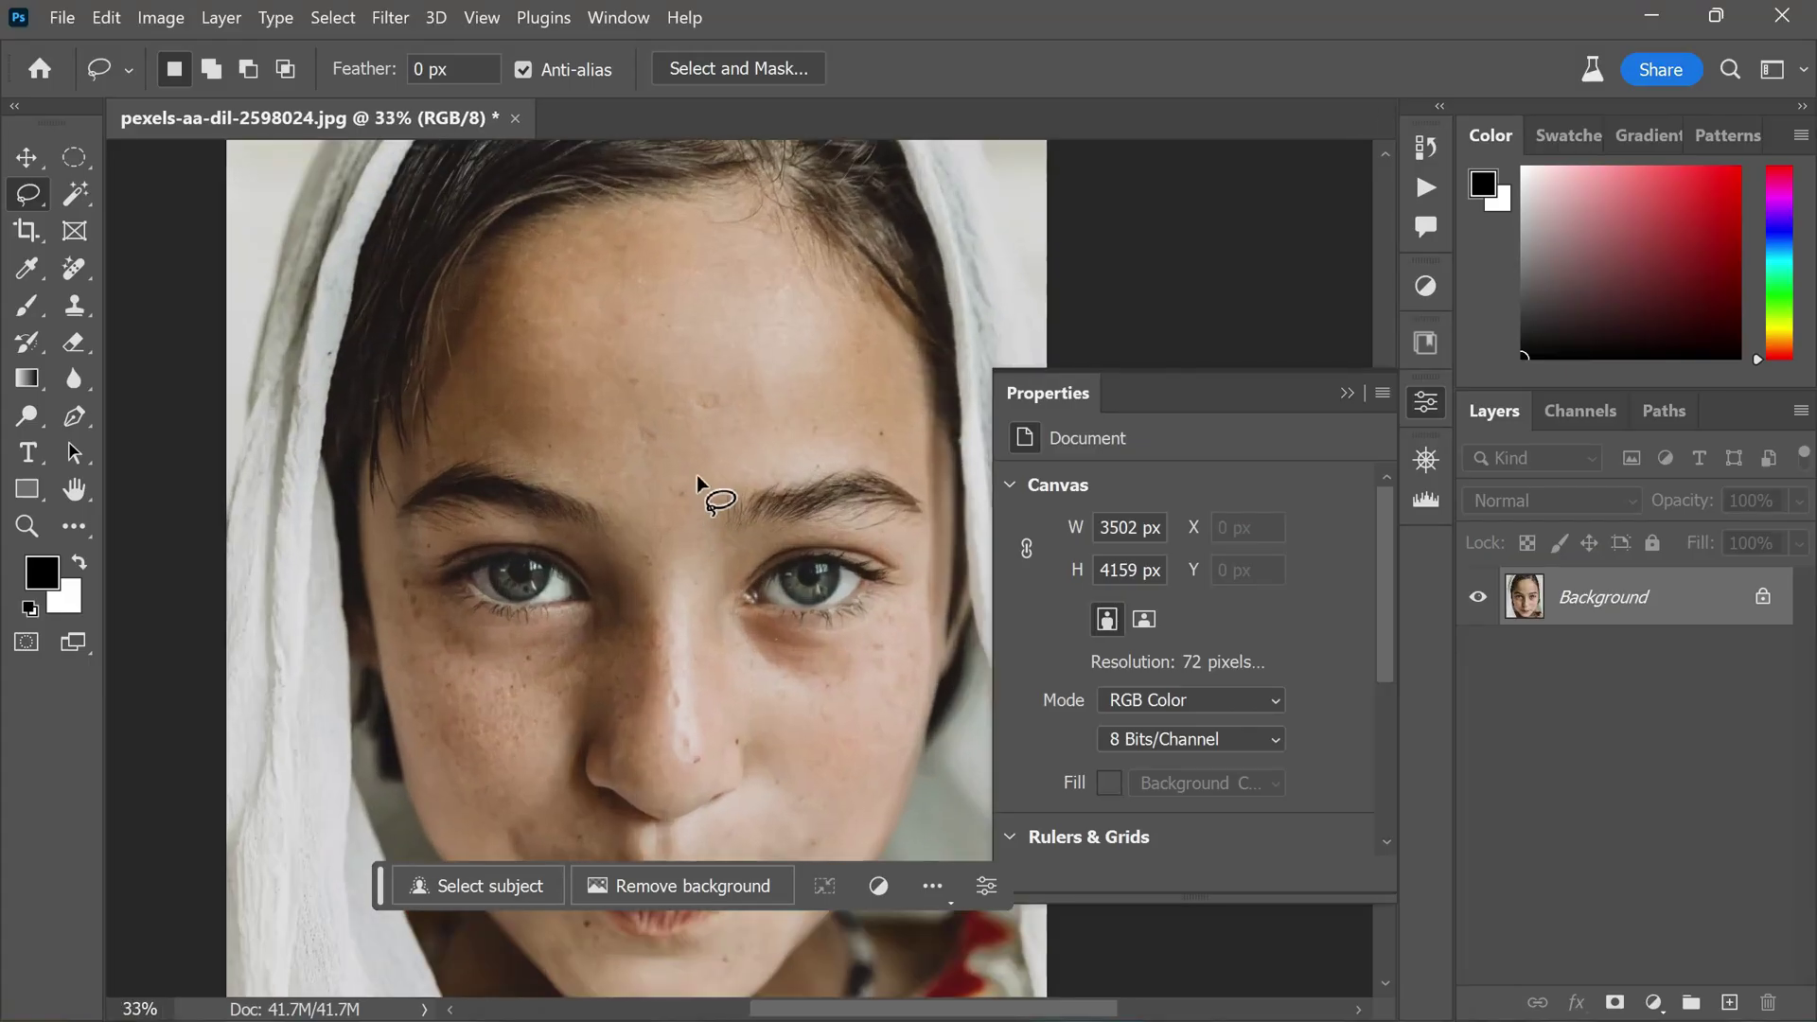
Lasso the blemishes on the forehead, between the brows, and along the nose.
{"action": "scroll", "coordinate": [710, 492], "scroll_direction": "up", "scroll_amount": 2}
{"action": "left_click_drag", "start_coordinate": [700, 350], "coordinate": [696, 352]}
{"action": "mouse_move", "coordinate": [615, 402]}
{"action": "left_mouse_down"}
{"action": "mouse_move", "coordinate": [649, 454]}
{"action": "mouse_move", "coordinate": [613, 405]}
{"action": "left_mouse_up"}
{"action": "mouse_move", "coordinate": [646, 379]}
{"action": "left_mouse_down"}
{"action": "mouse_move", "coordinate": [598, 365]}
{"action": "mouse_move", "coordinate": [594, 331]}
{"action": "left_mouse_up"}
{"action": "left_click_drag", "start_coordinate": [584, 231], "coordinate": [579, 236]}
{"action": "left_click_drag", "start_coordinate": [615, 586], "coordinate": [620, 588]}
{"action": "left_click_drag", "start_coordinate": [670, 492], "coordinate": [665, 495]}
{"action": "mouse_move", "coordinate": [673, 619]}
{"action": "left_mouse_down"}
{"action": "mouse_move", "coordinate": [696, 663]}
{"action": "mouse_move", "coordinate": [677, 615]}
{"action": "left_mouse_up"}
{"action": "mouse_move", "coordinate": [626, 689]}
{"action": "left_mouse_down"}
{"action": "mouse_move", "coordinate": [637, 709]}
{"action": "mouse_move", "coordinate": [625, 691]}
{"action": "left_mouse_up"}
{"action": "mouse_move", "coordinate": [659, 791]}
{"action": "left_mouse_down"}
{"action": "mouse_move", "coordinate": [680, 849]}
{"action": "mouse_move", "coordinate": [657, 793]}
{"action": "left_mouse_up"}
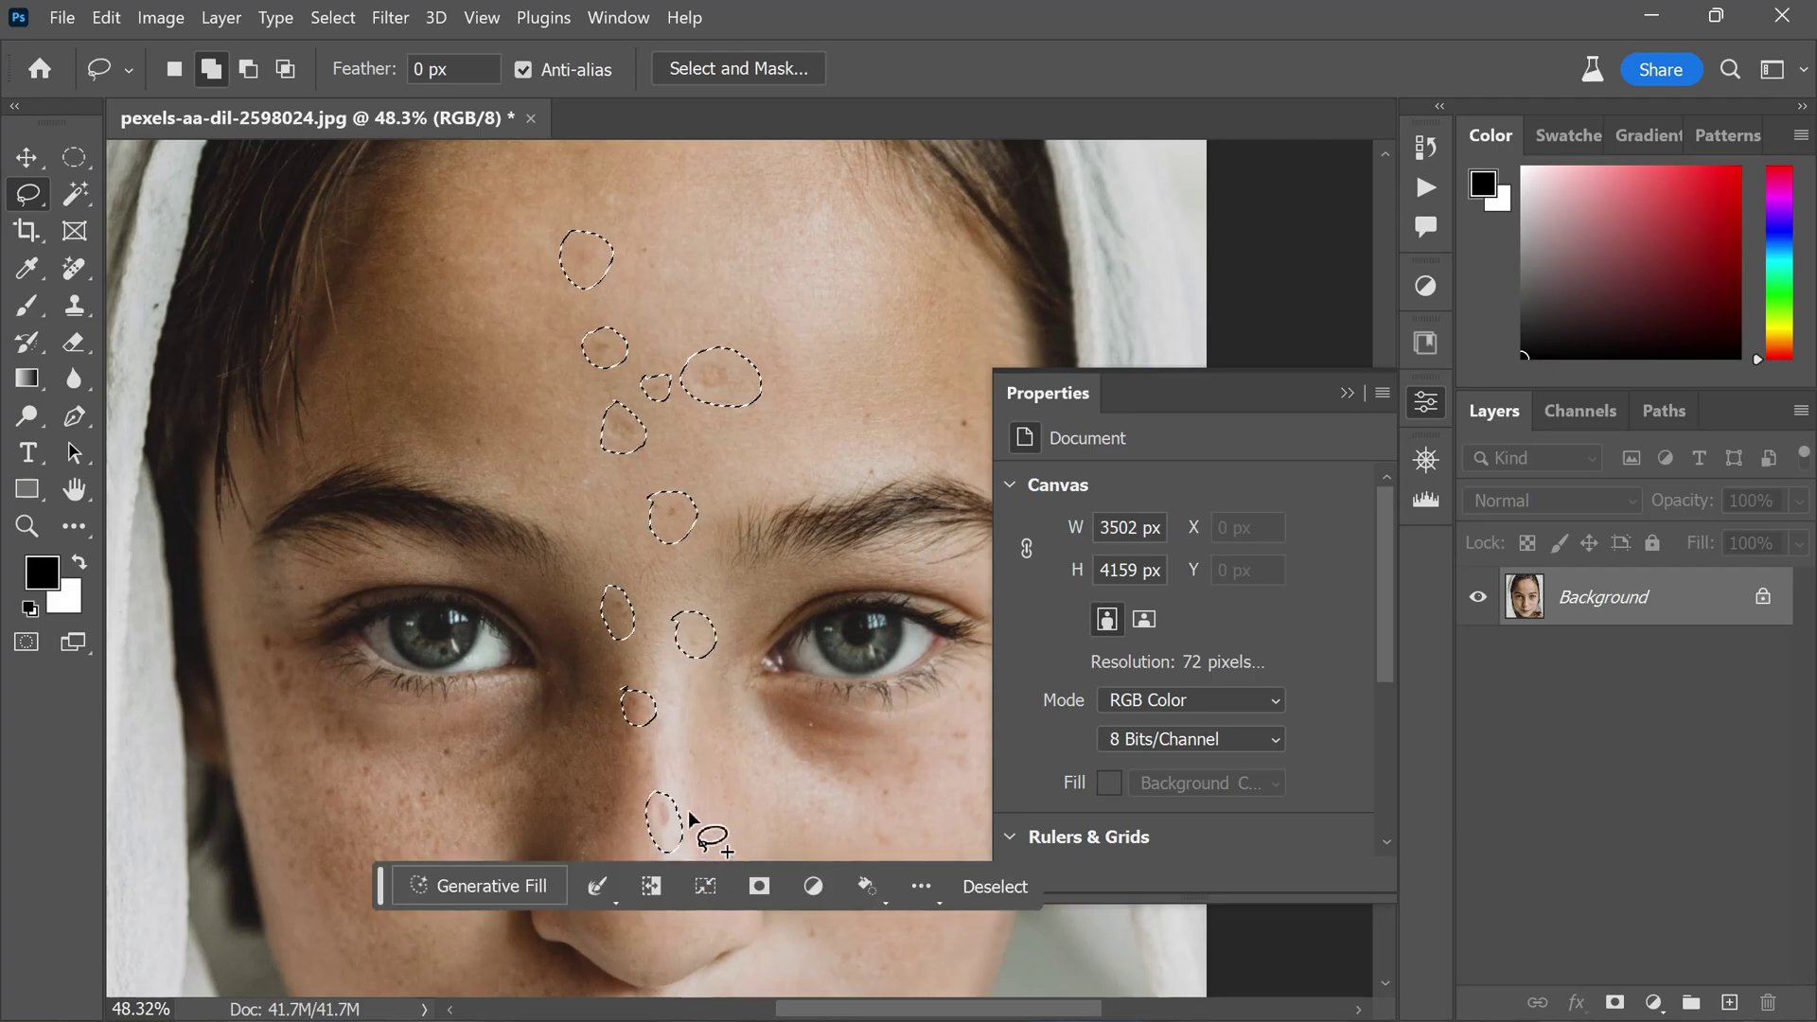
Add the spots beside the nose tip, on the upper forehead and on the cheek to the selection.
{"action": "scroll", "coordinate": [696, 663], "scroll_direction": "down", "scroll_amount": 5}
{"action": "scroll", "coordinate": [724, 582], "scroll_direction": "up", "scroll_amount": 4}
{"action": "mouse_move", "coordinate": [667, 632]}
{"action": "left_mouse_down"}
{"action": "mouse_move", "coordinate": [700, 681]}
{"action": "mouse_move", "coordinate": [683, 633]}
{"action": "mouse_move", "coordinate": [748, 651]}
{"action": "mouse_move", "coordinate": [749, 623]}
{"action": "mouse_move", "coordinate": [804, 677]}
{"action": "left_mouse_up"}
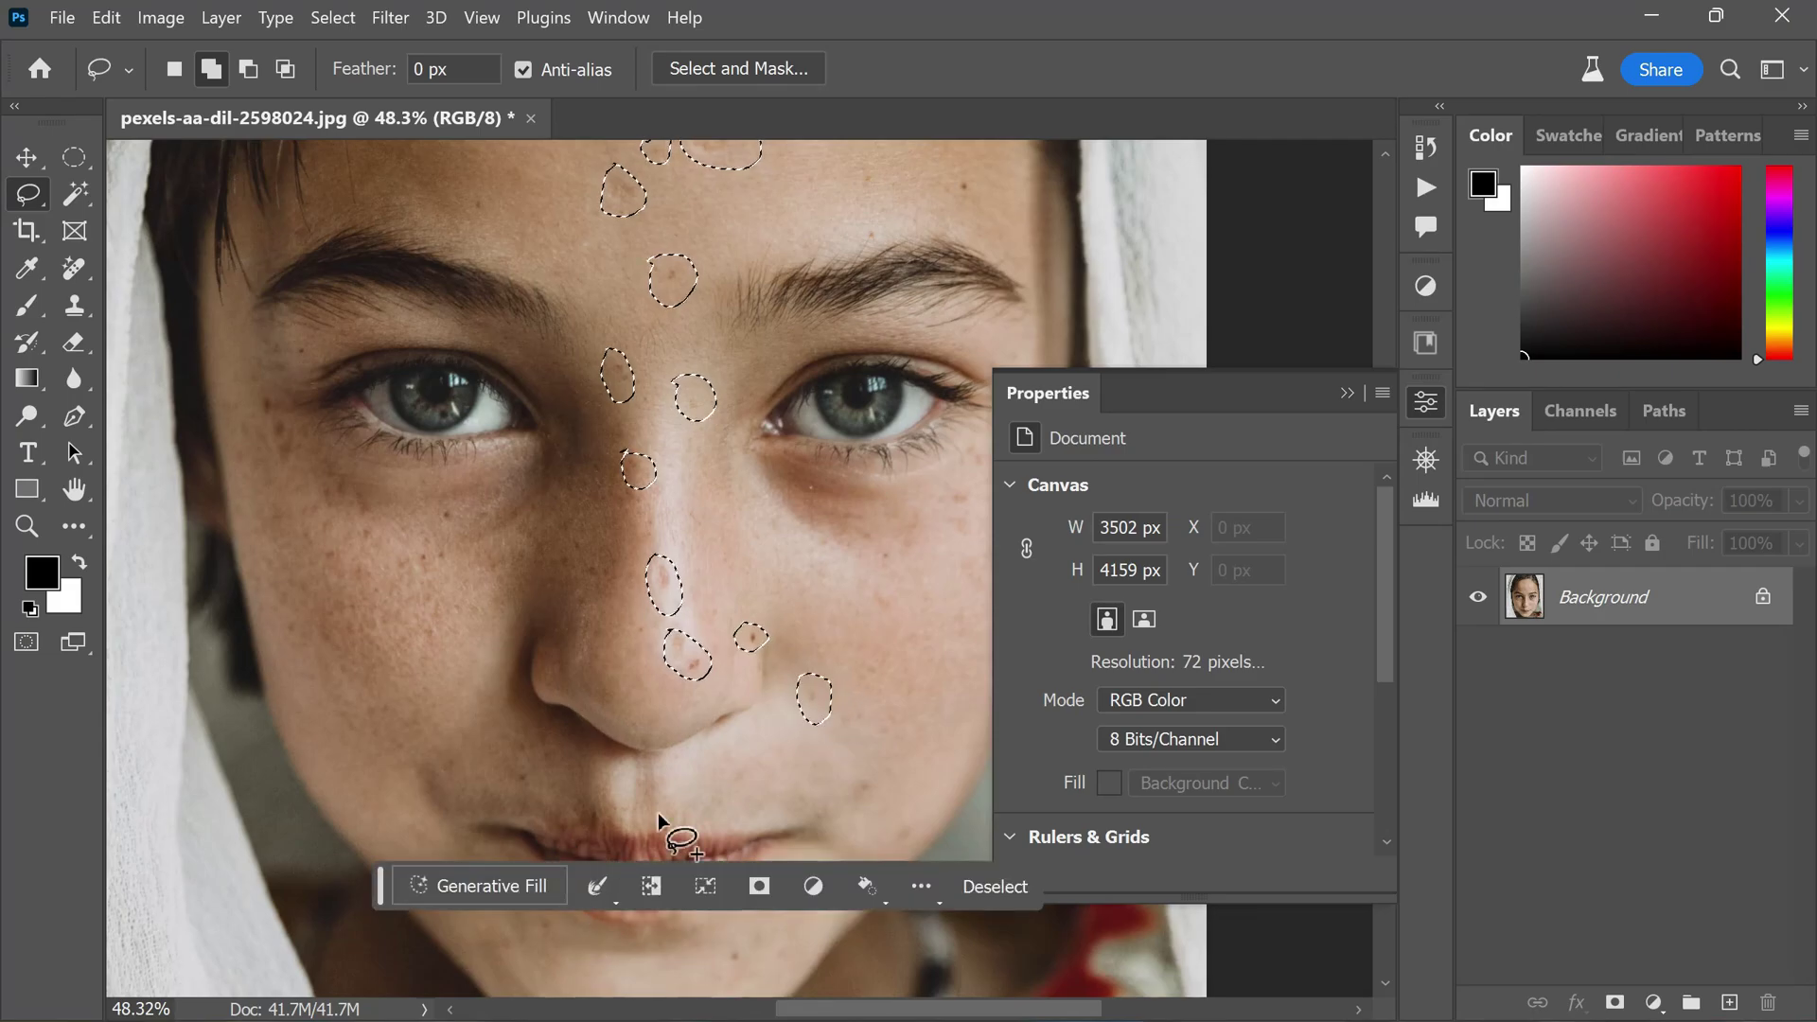
{"action": "mouse_move", "coordinate": [977, 179]}
{"action": "left_mouse_down"}
{"action": "mouse_move", "coordinate": [855, 186]}
{"action": "mouse_move", "coordinate": [864, 201]}
{"action": "left_mouse_up"}
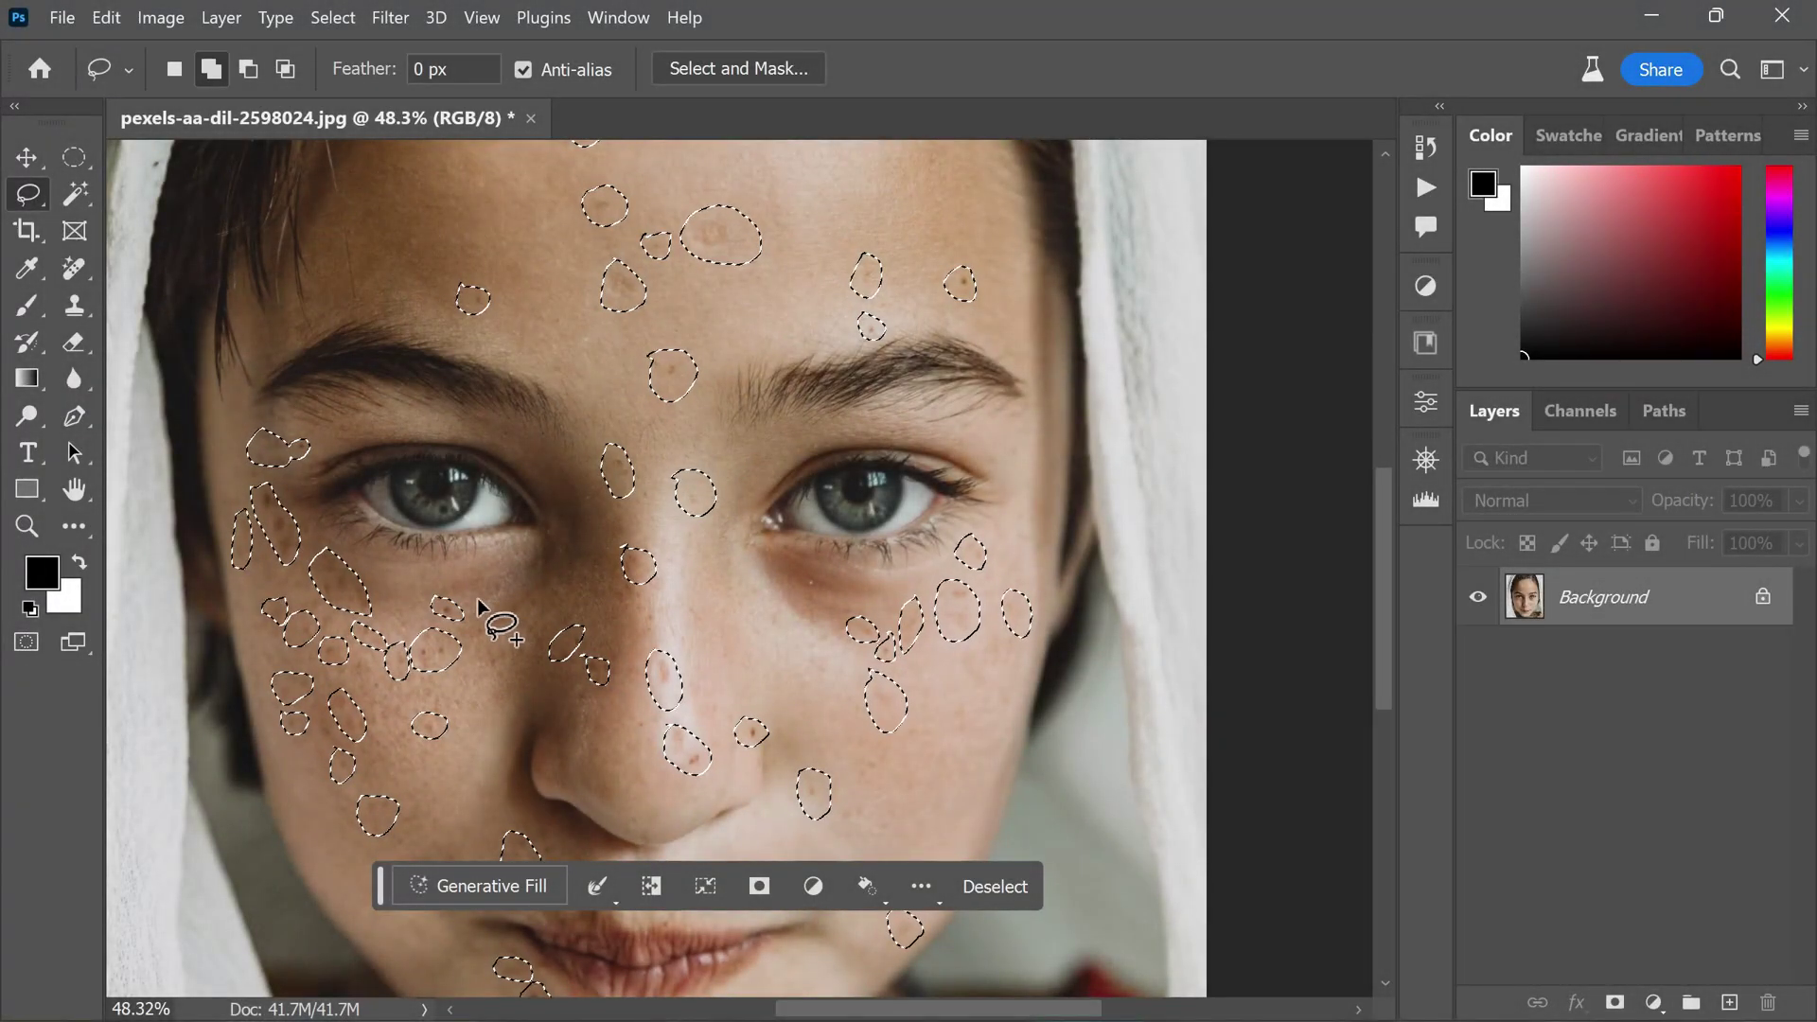
{"action": "mouse_move", "coordinate": [477, 606]}
{"action": "left_mouse_down"}
{"action": "mouse_move", "coordinate": [523, 658]}
{"action": "mouse_move", "coordinate": [526, 613]}
{"action": "left_mouse_up"}
{"action": "scroll", "coordinate": [606, 473], "scroll_direction": "down", "scroll_amount": 5}
{"action": "scroll", "coordinate": [629, 506], "scroll_direction": "up", "scroll_amount": 1}
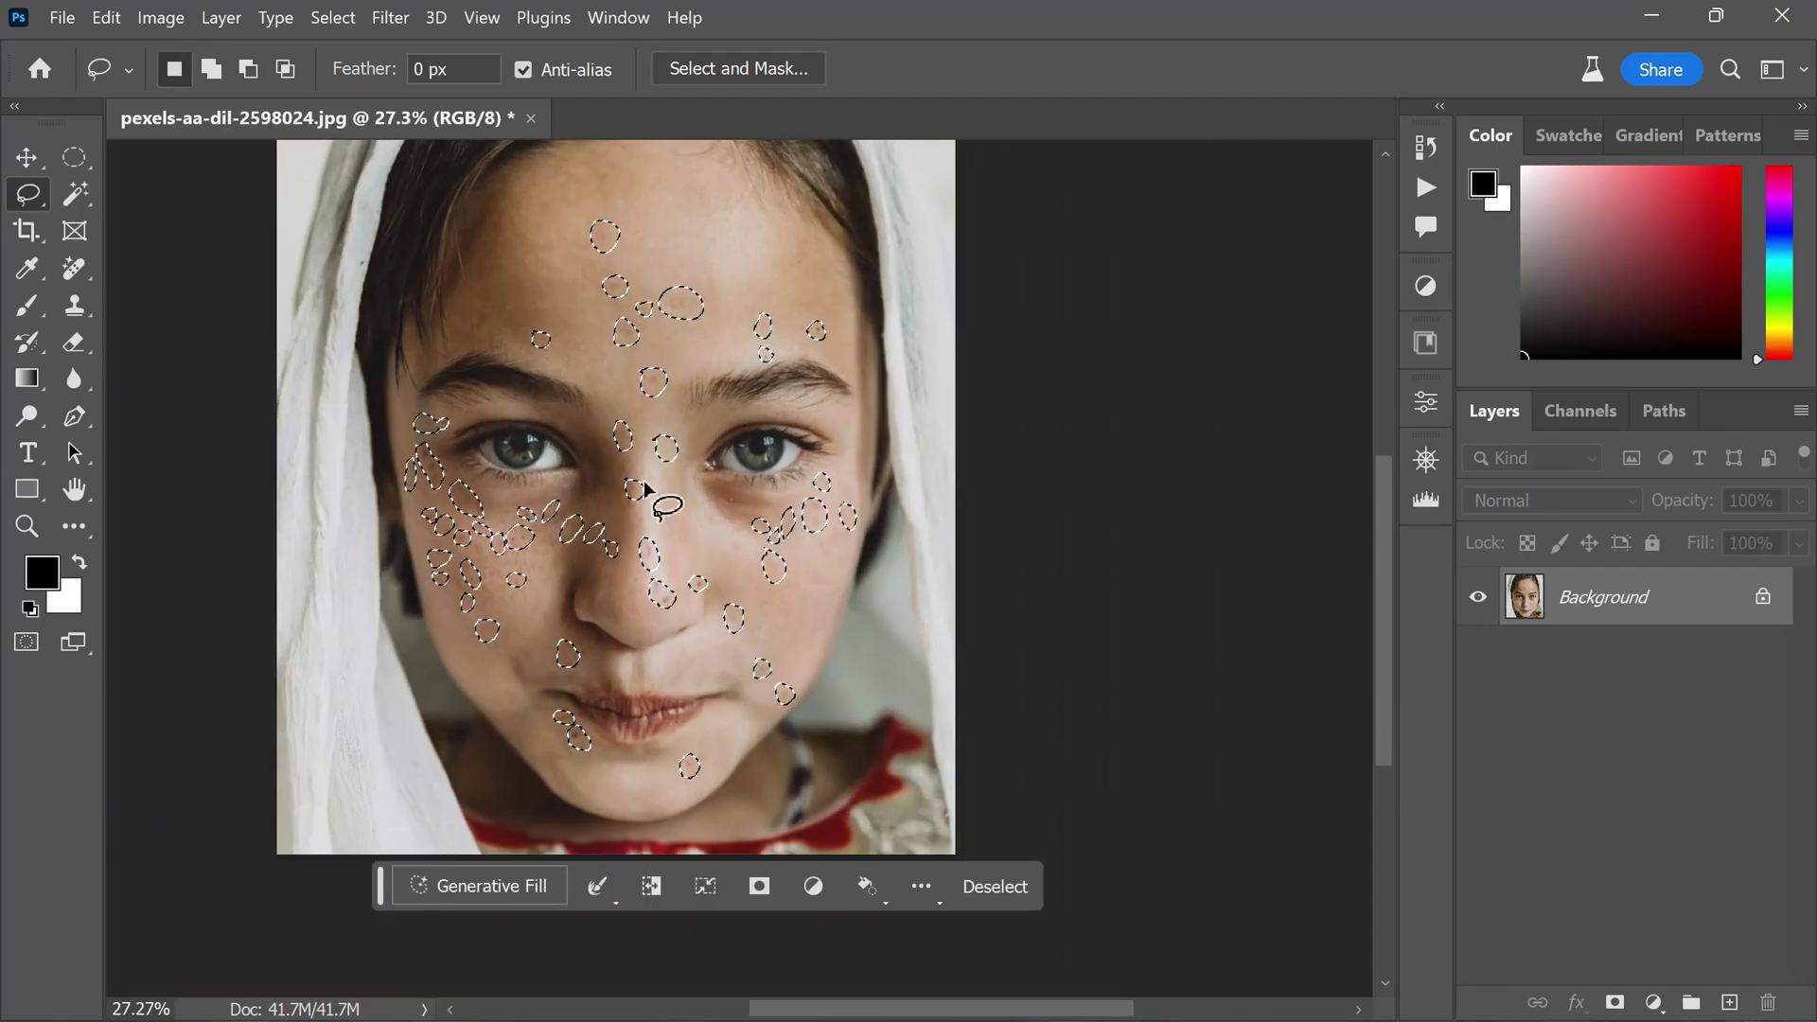
Generate clean skin with an empty prompt, keep the third variation, then hide the patches to compare.
{"action": "left_click", "coordinate": [527, 890]}
{"action": "left_click", "coordinate": [875, 885]}
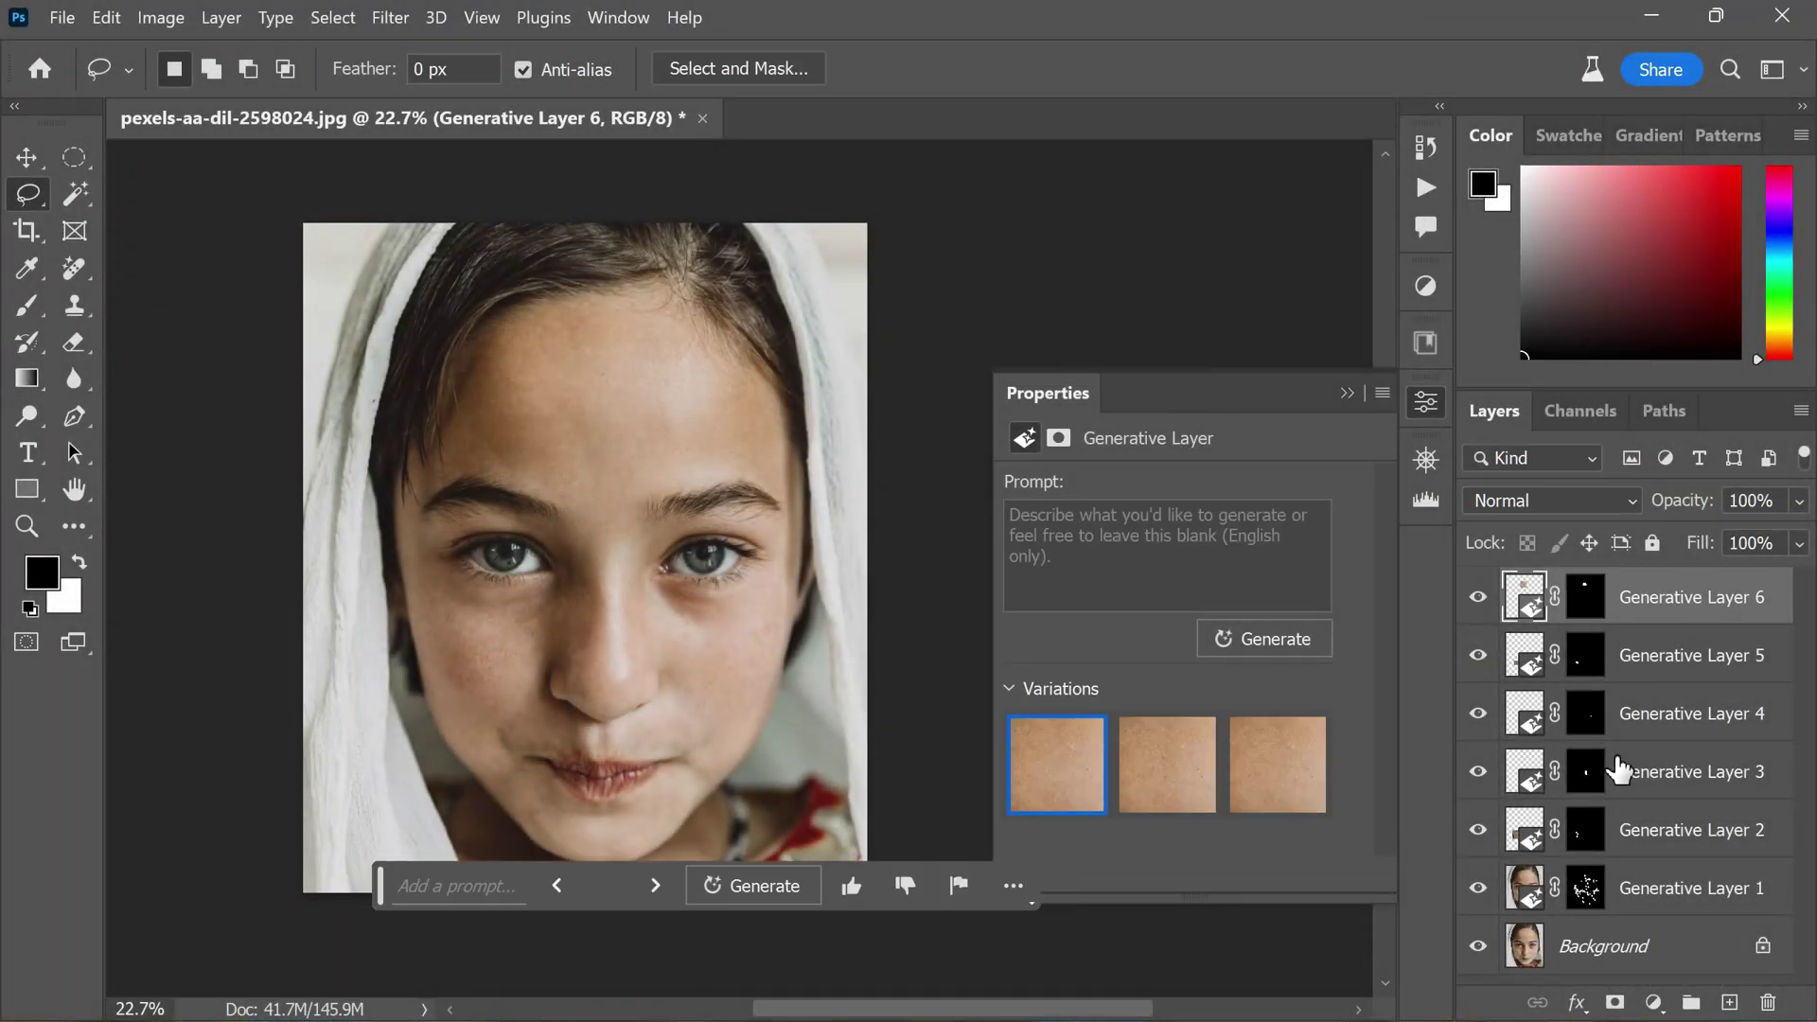
{"action": "left_click", "coordinate": [1254, 790]}
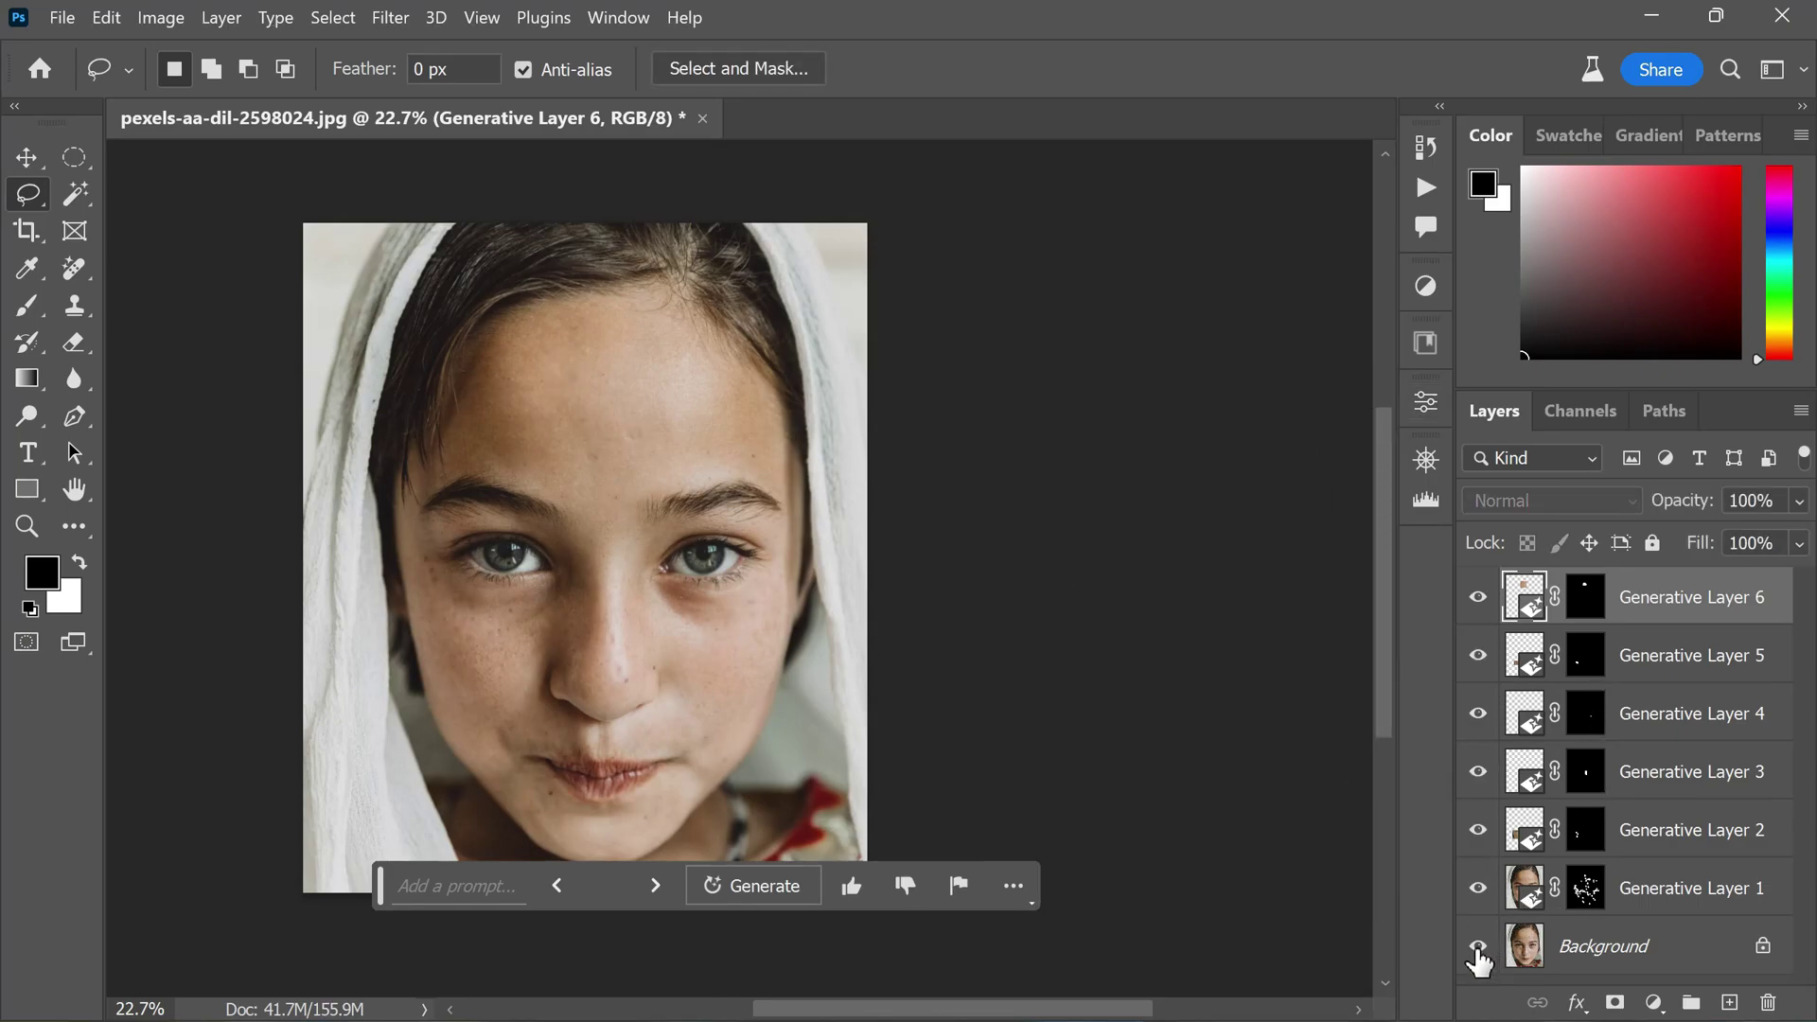
{"action": "left_click_drag", "start_coordinate": [383, 915], "coordinate": [384, 973]}
{"action": "left_click", "coordinate": [1478, 946], "text": "alt"}
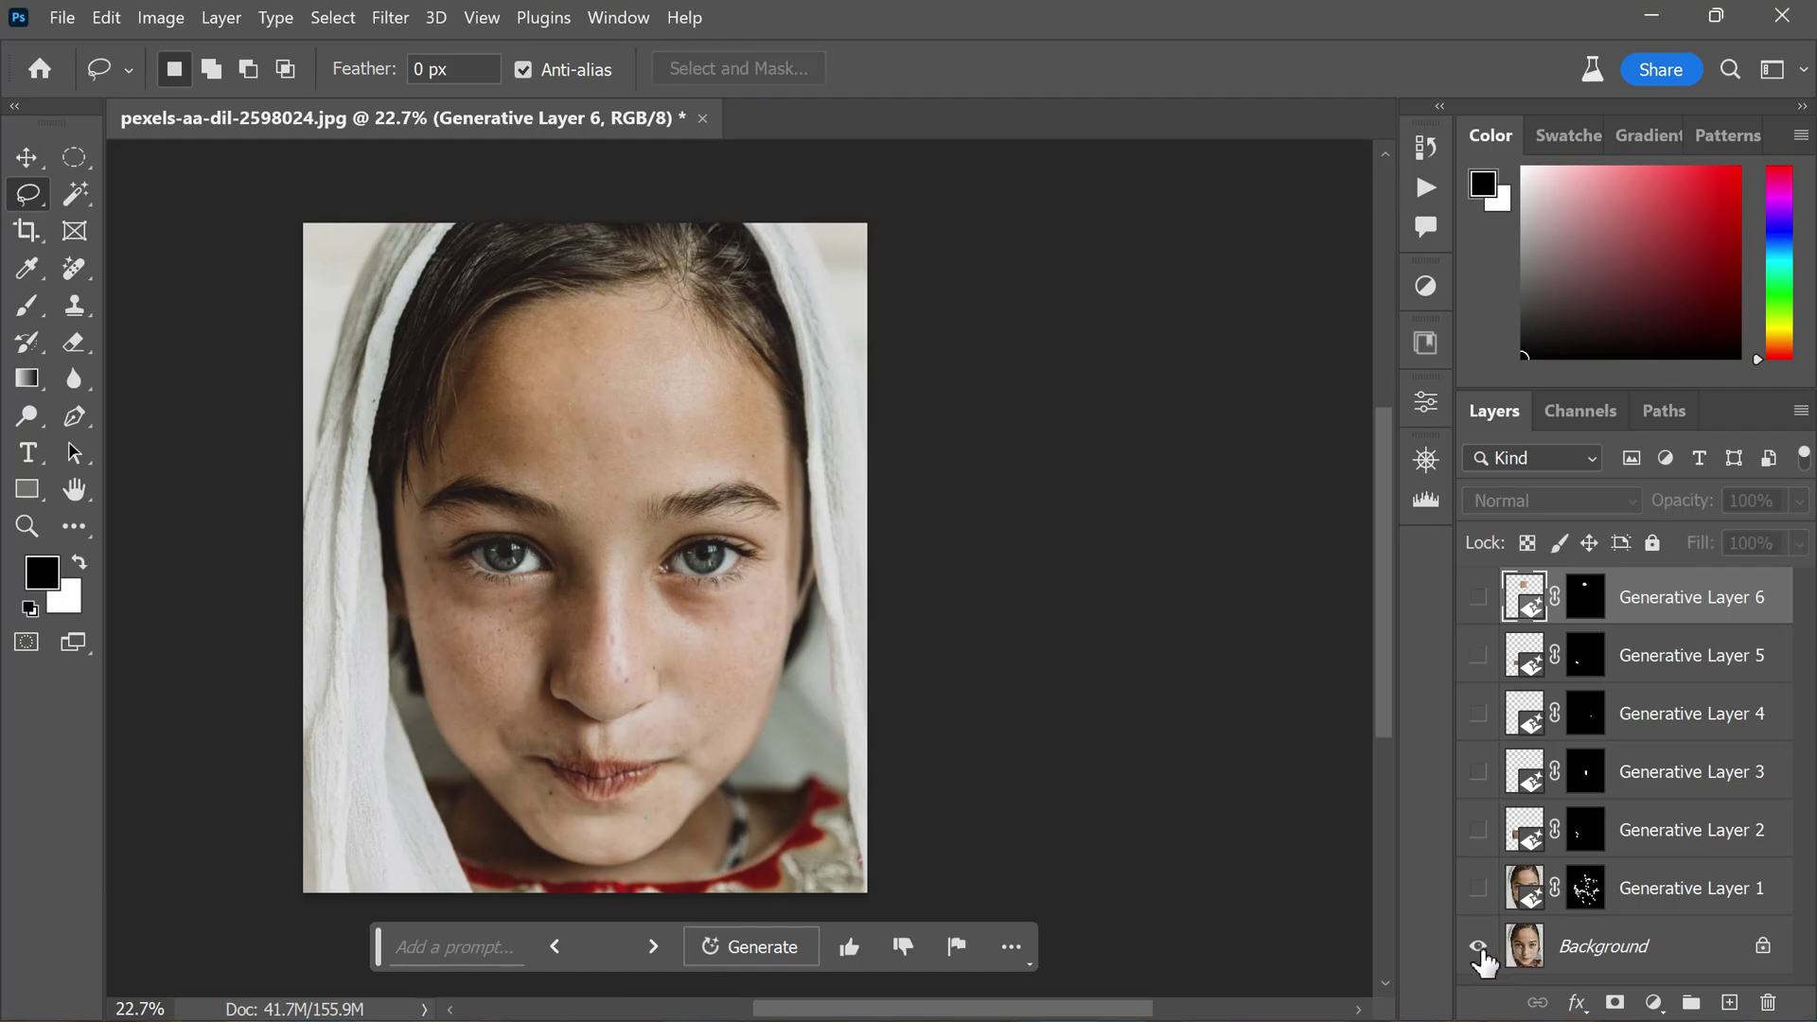